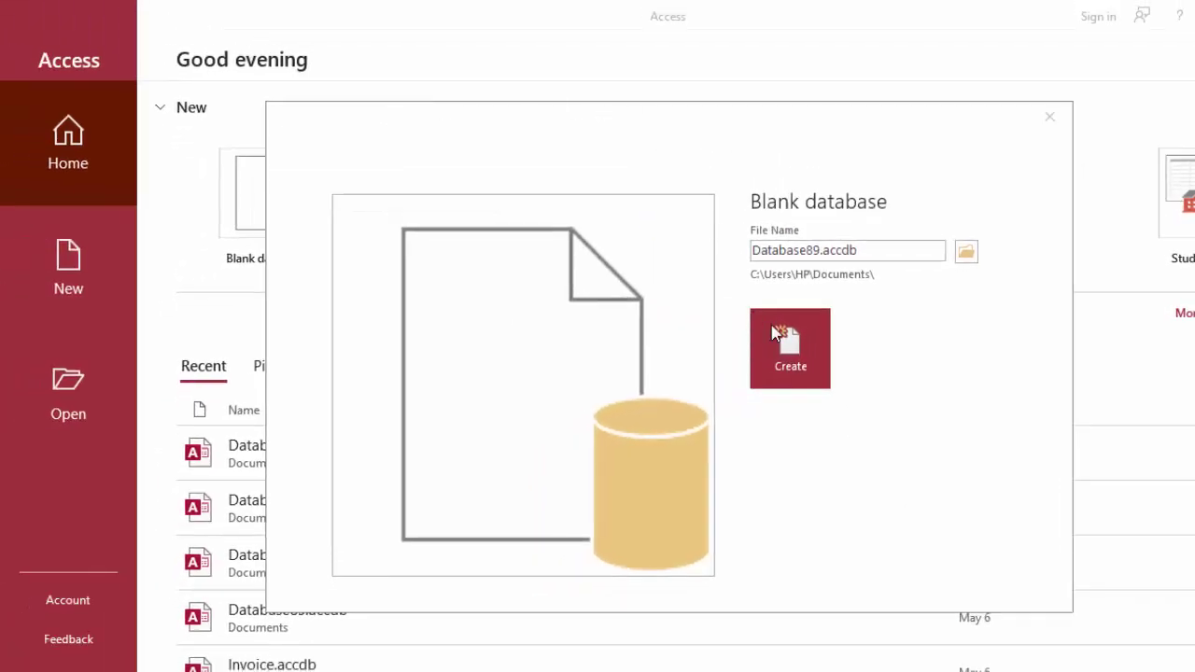
# Create a new blank database named Database89.accdb in Documents
pyautogui.click(800, 360)
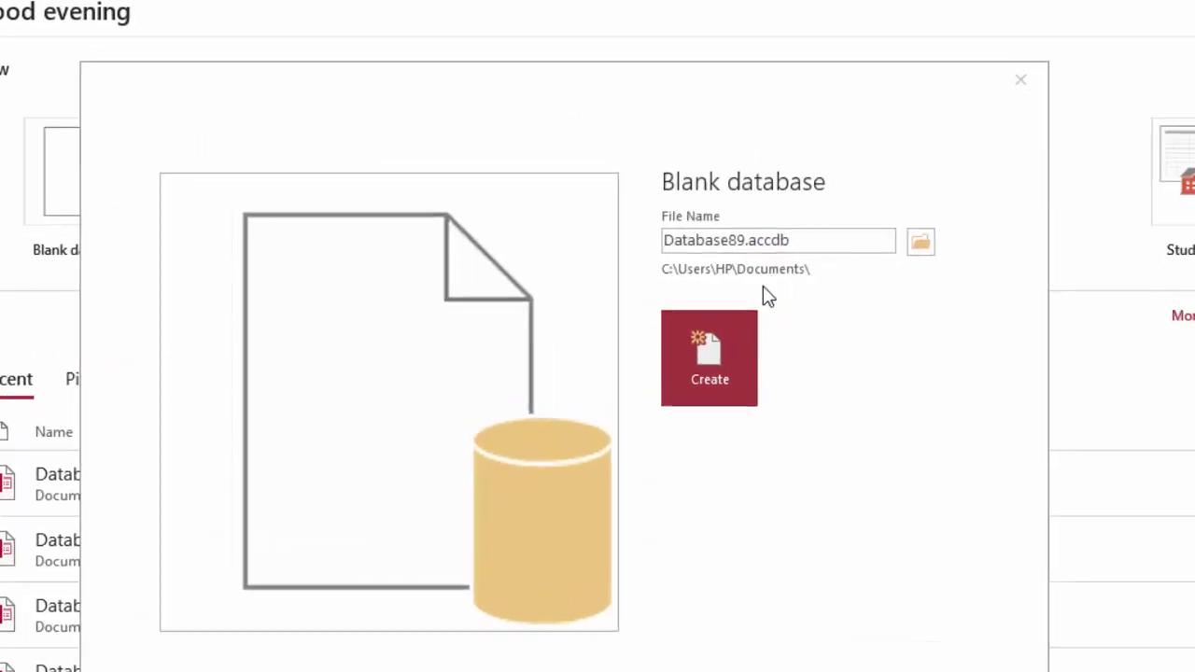
pyautogui.click(473, 390)
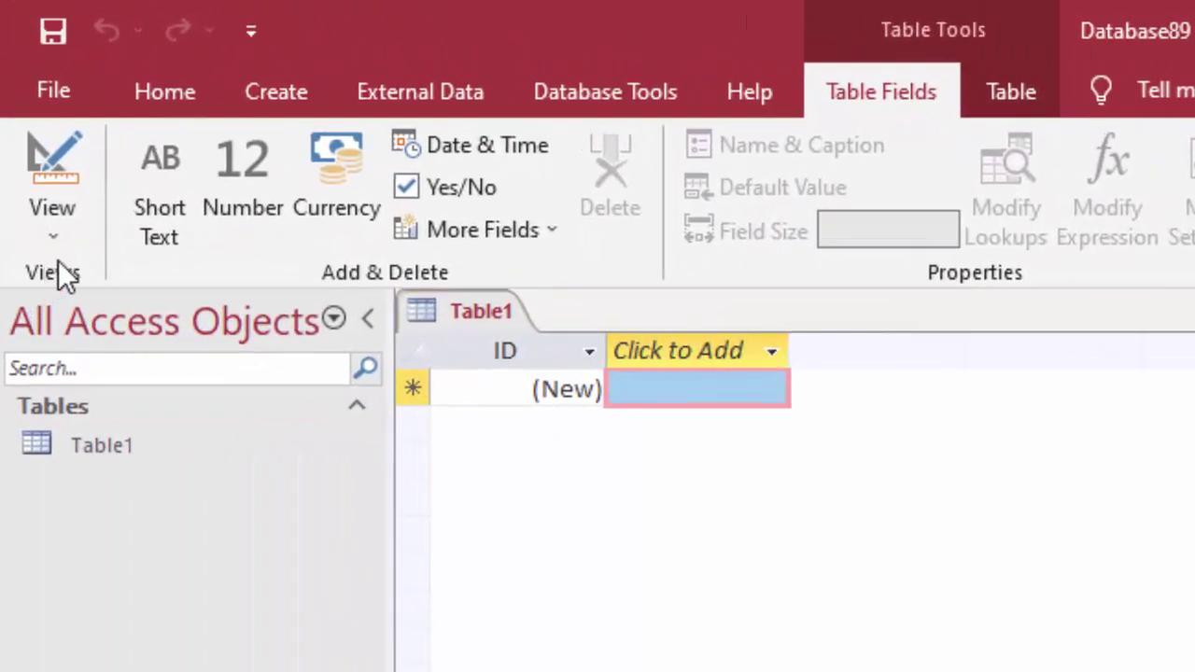
# Switch Table1 to Design View, saving it under the name ProductT
pyautogui.click(42, 229)
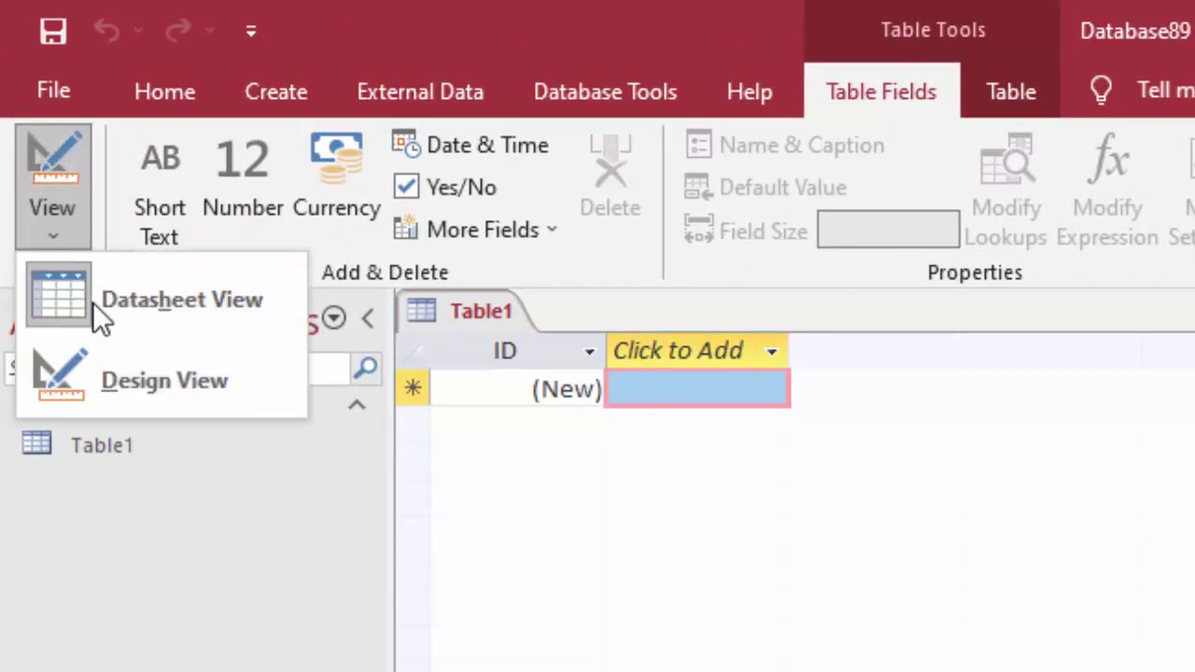
pyautogui.click(139, 378)
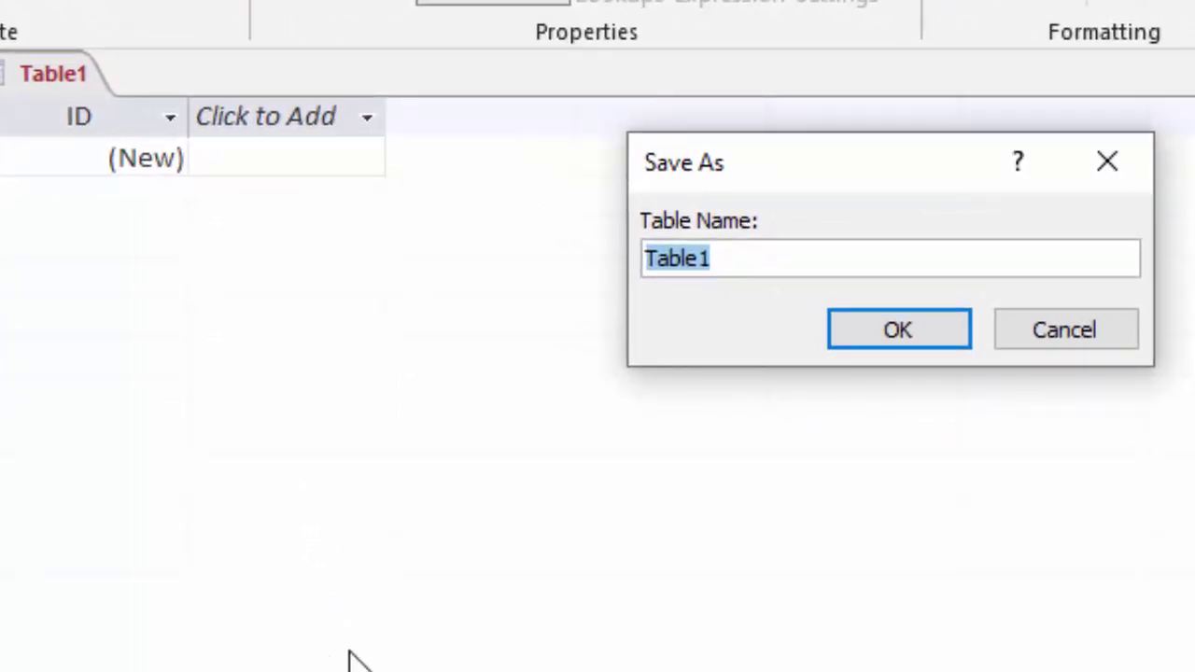
pyautogui.press('BackSpace')
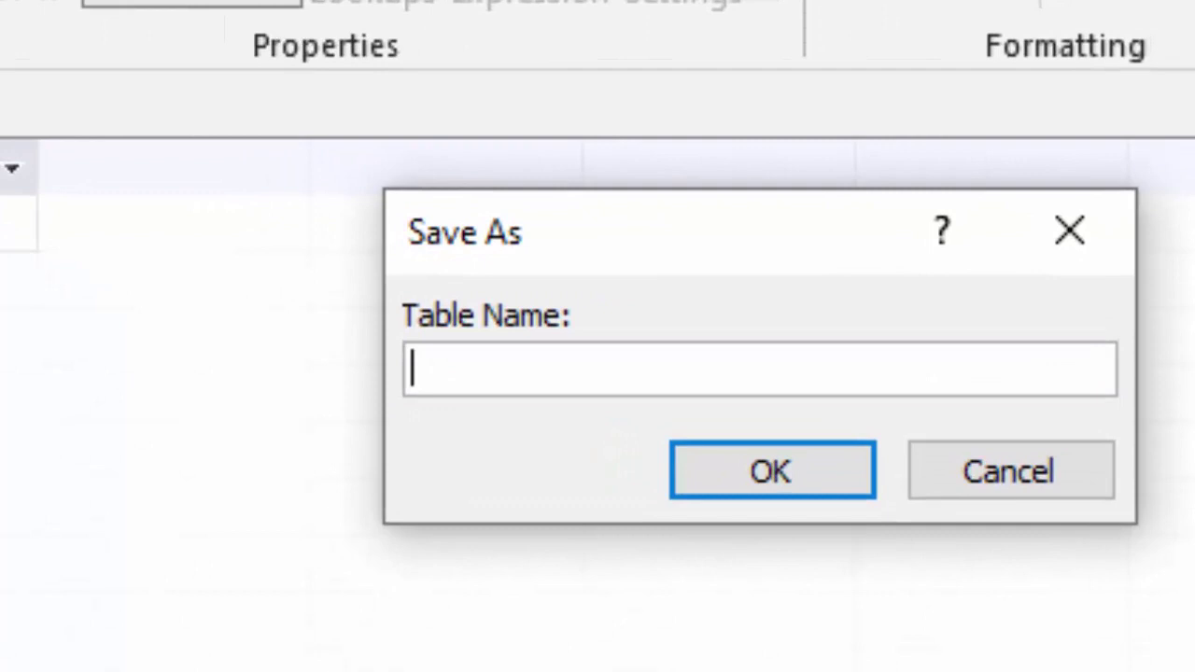
pyautogui.write('P')
pyautogui.write('rodu')
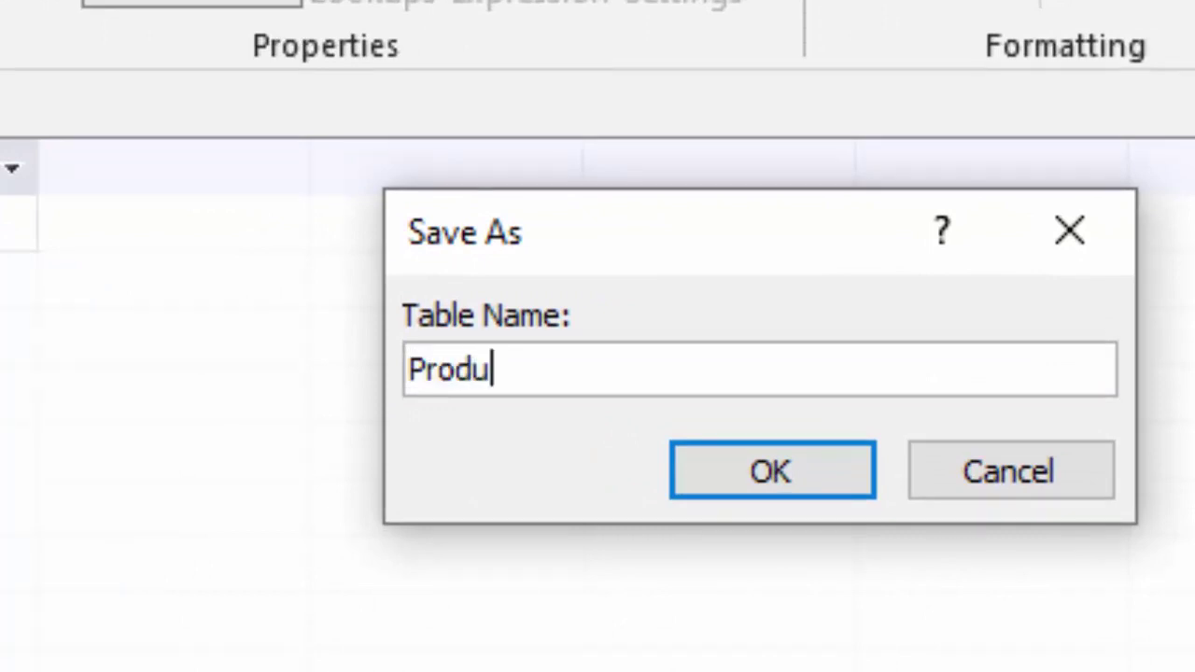
pyautogui.write('ctT')
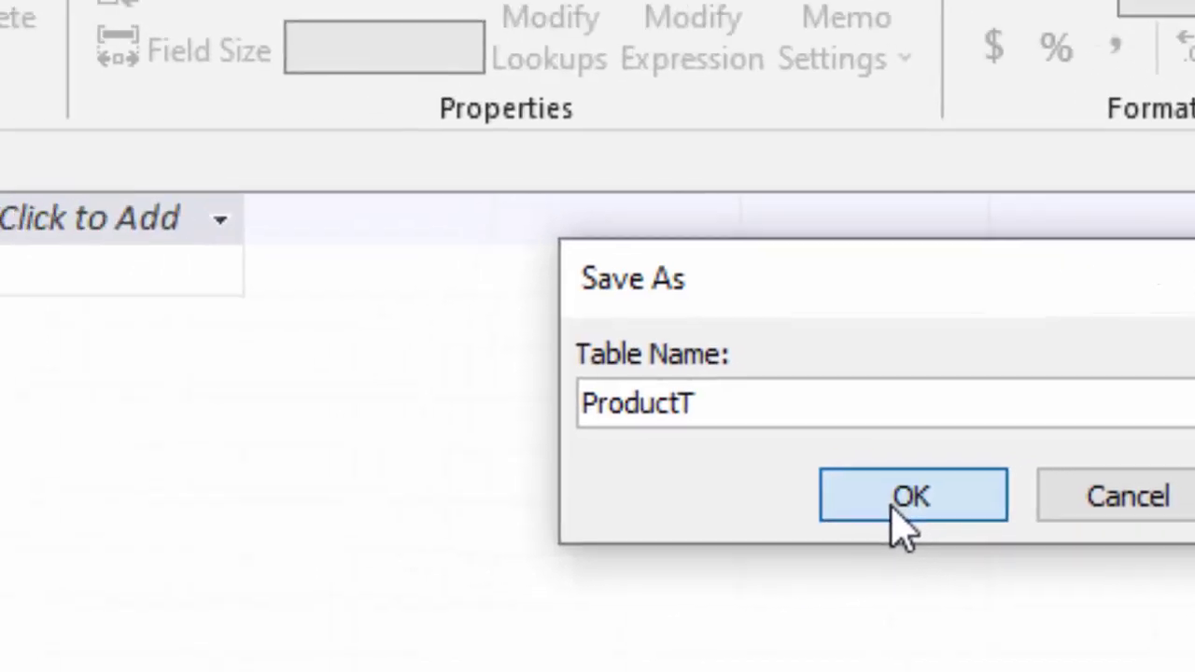
pyautogui.click(895, 505)
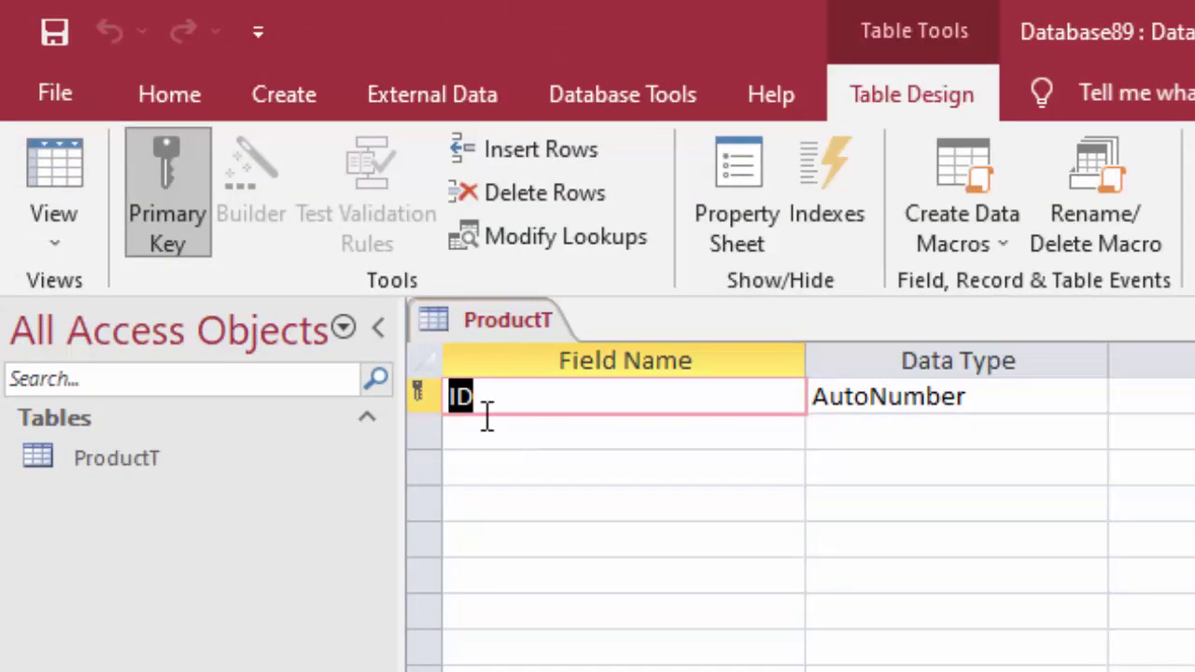
# Add a Name of Product field with the Short Text data type
pyautogui.click(487, 404)
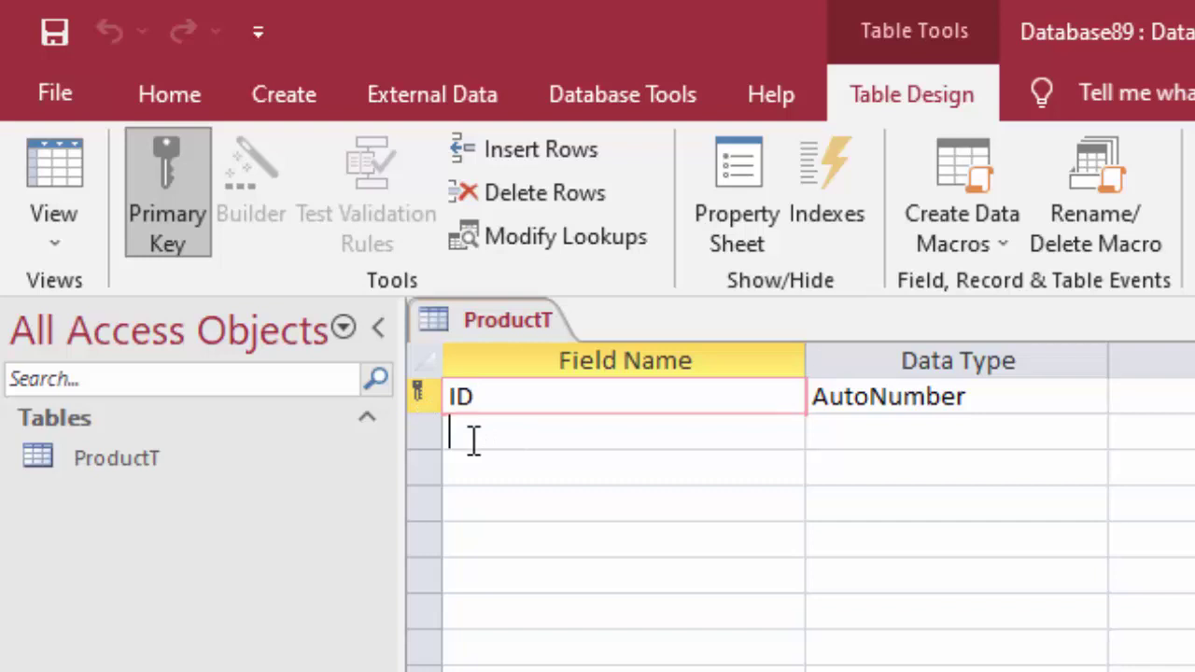
pyautogui.click(481, 440)
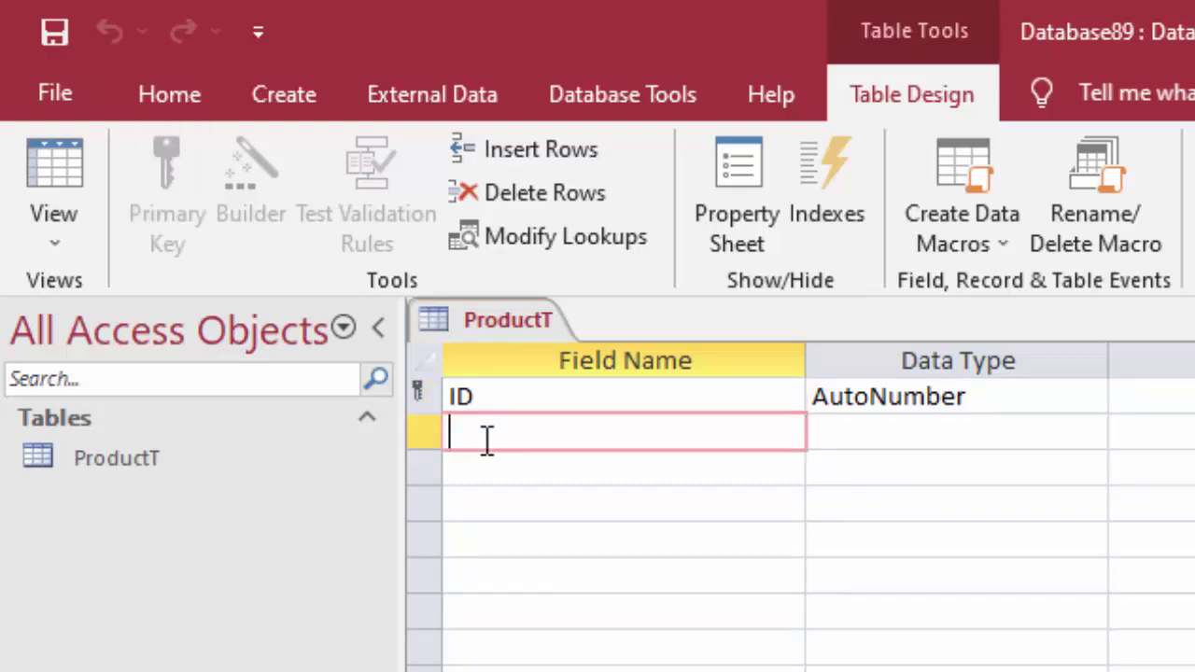
pyautogui.write('Name ')
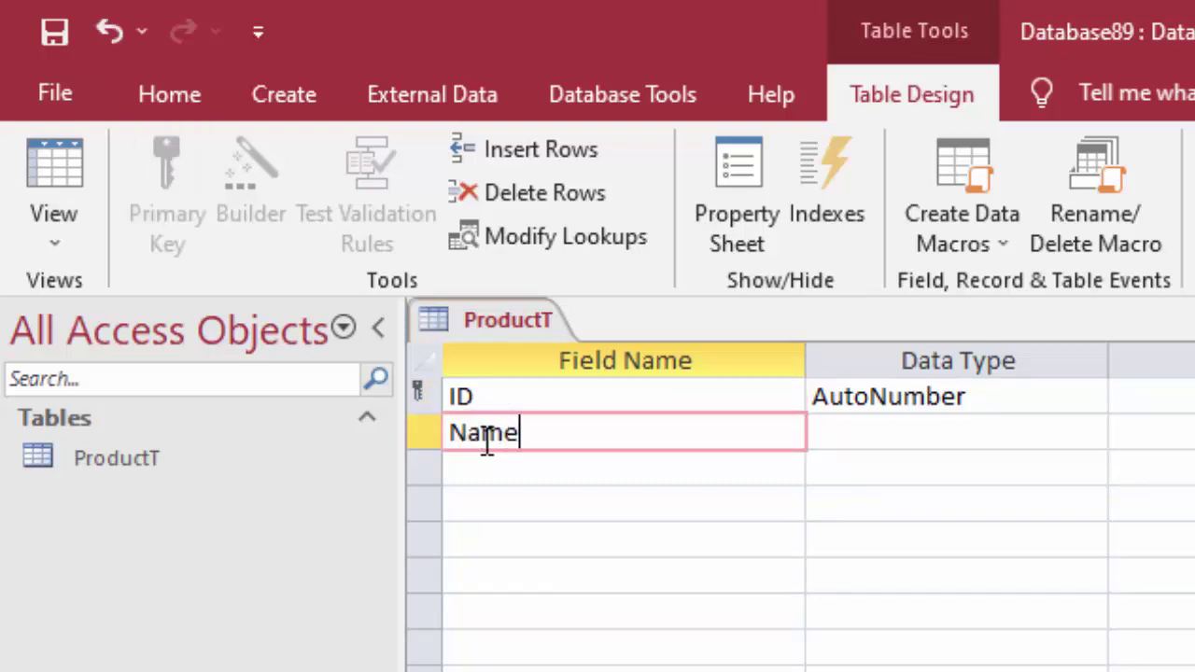
pyautogui.write('of P')
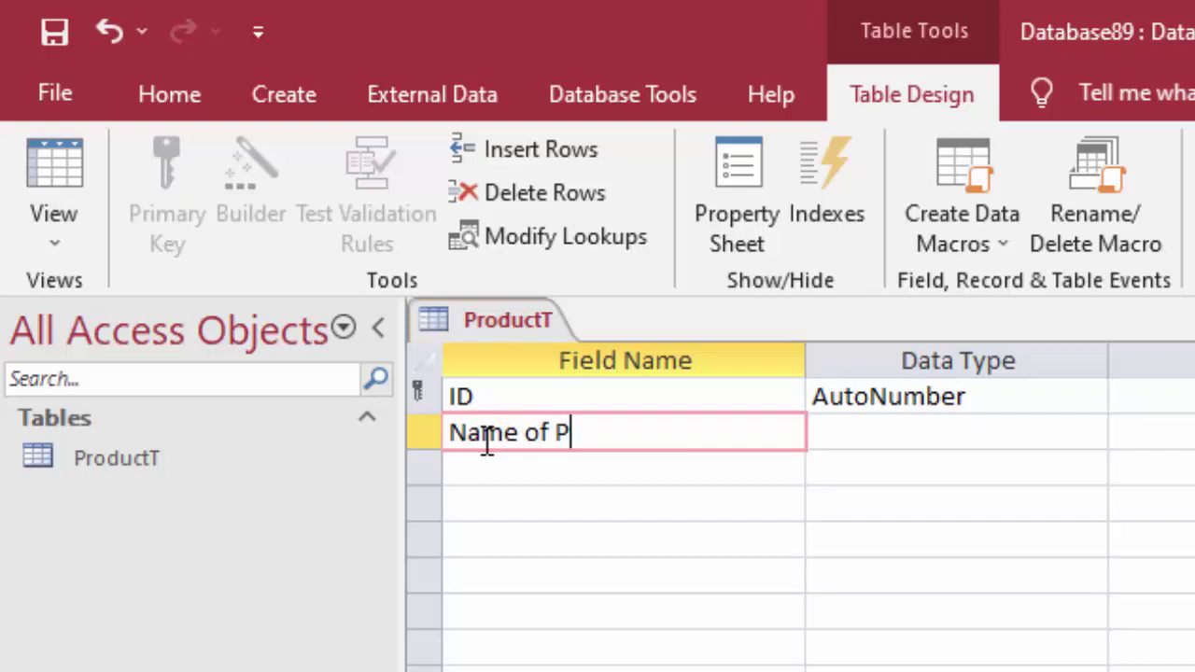
pyautogui.write('rodu')
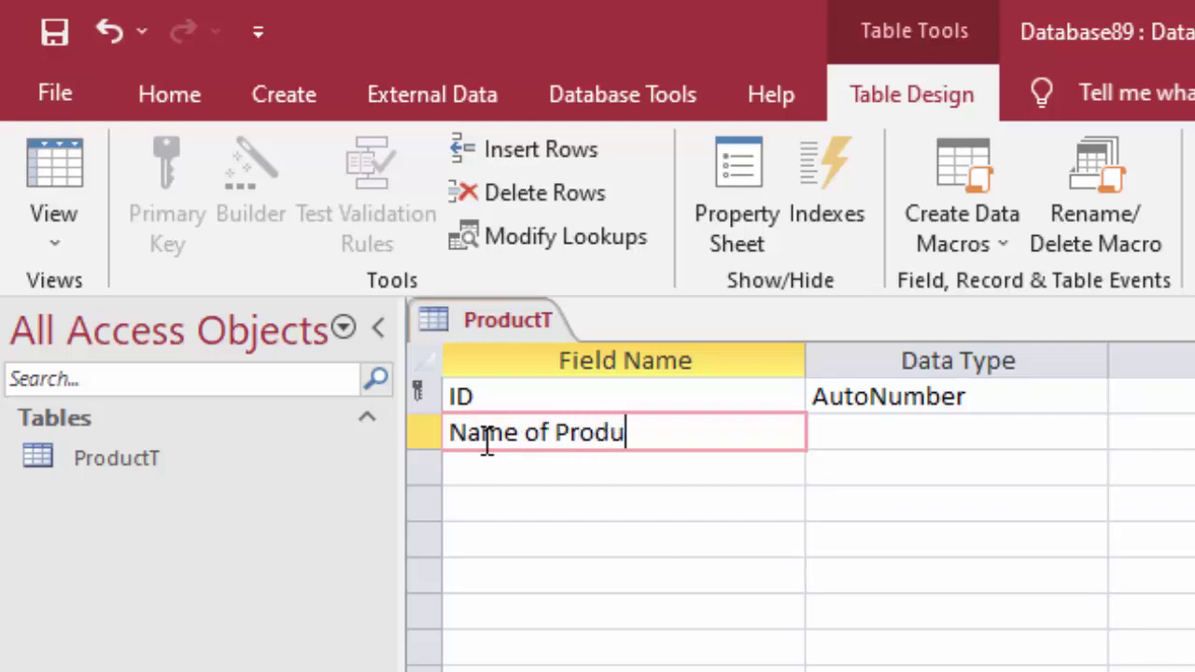
pyautogui.write('ct')
pyautogui.press('Tab')
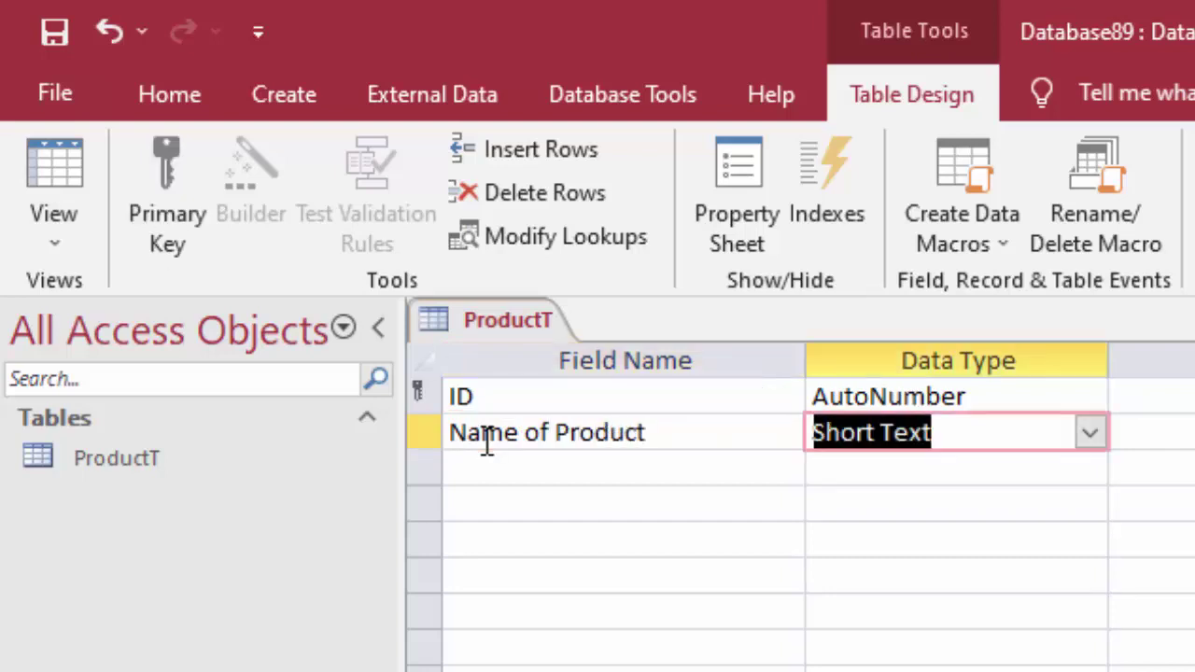
pyautogui.click(1089, 434)
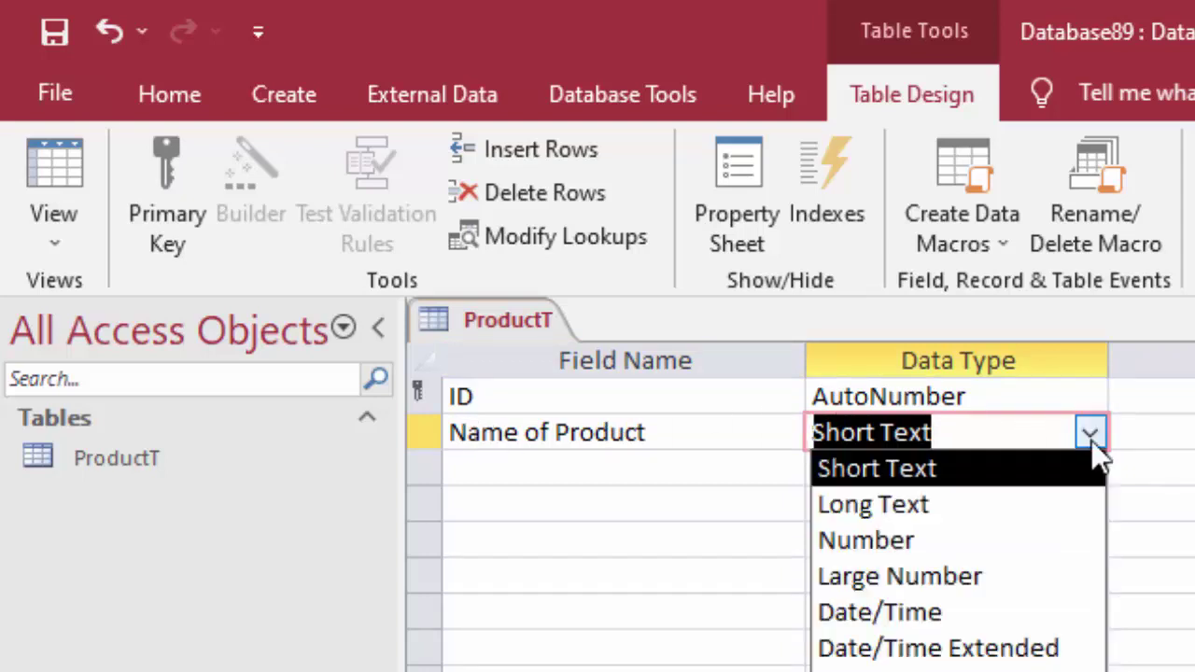
pyautogui.click(1094, 455)
# Add a Price field with the Currency data type
pyautogui.click(523, 478)
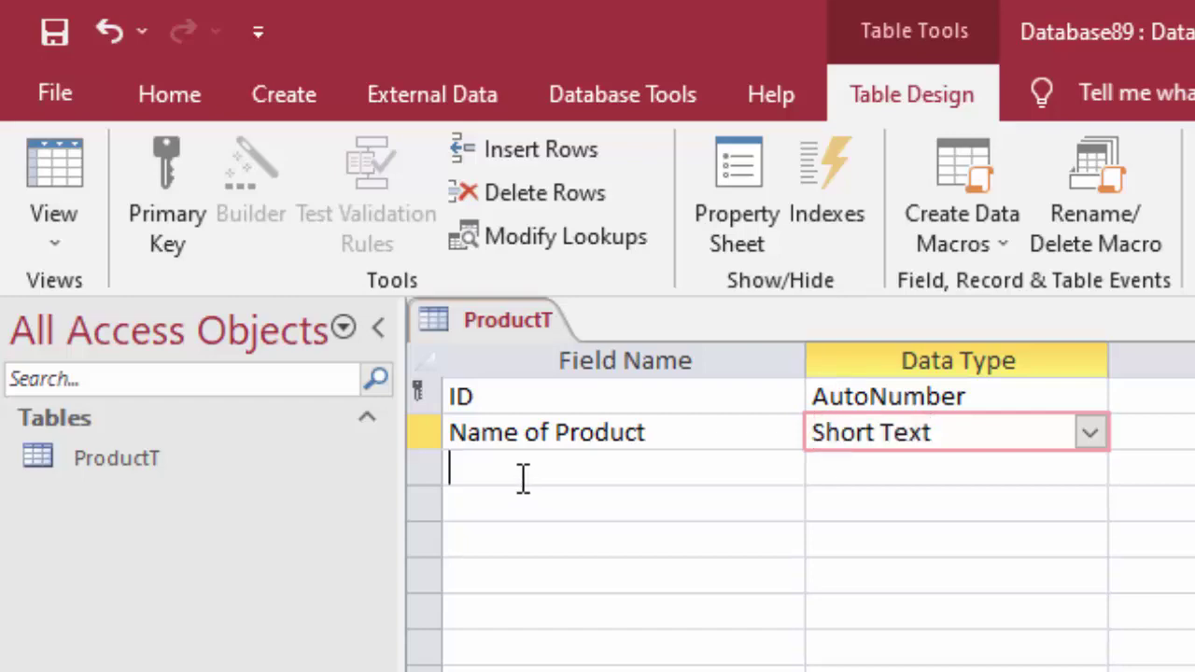
pyautogui.write('Pr')
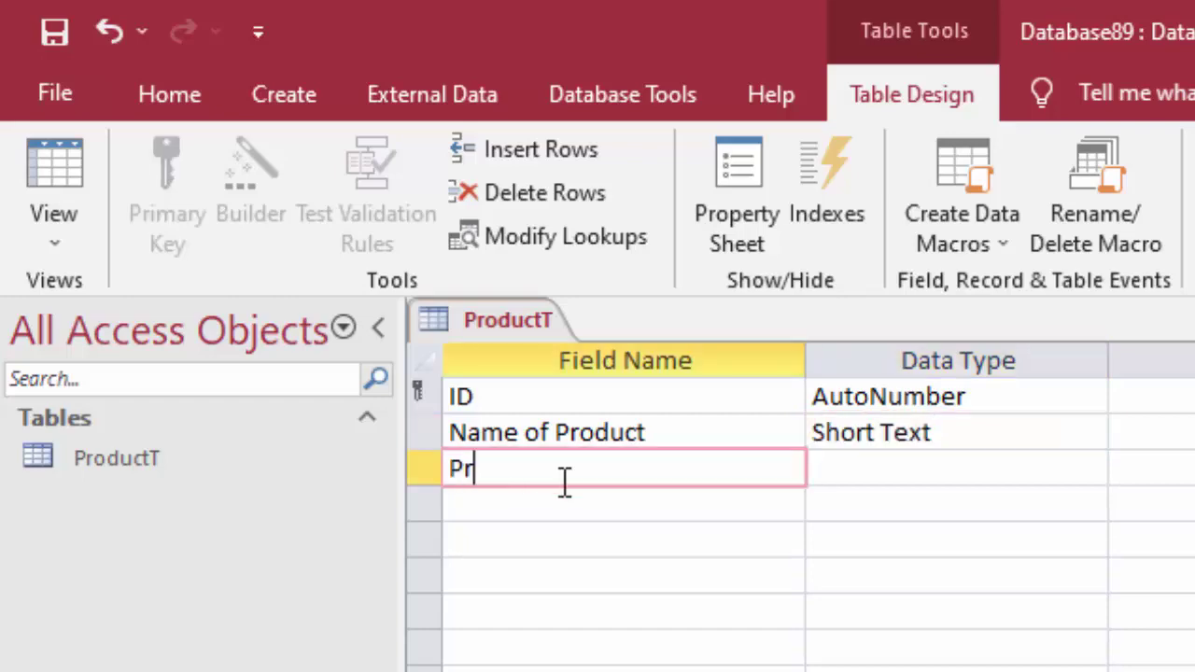
pyautogui.write('ice')
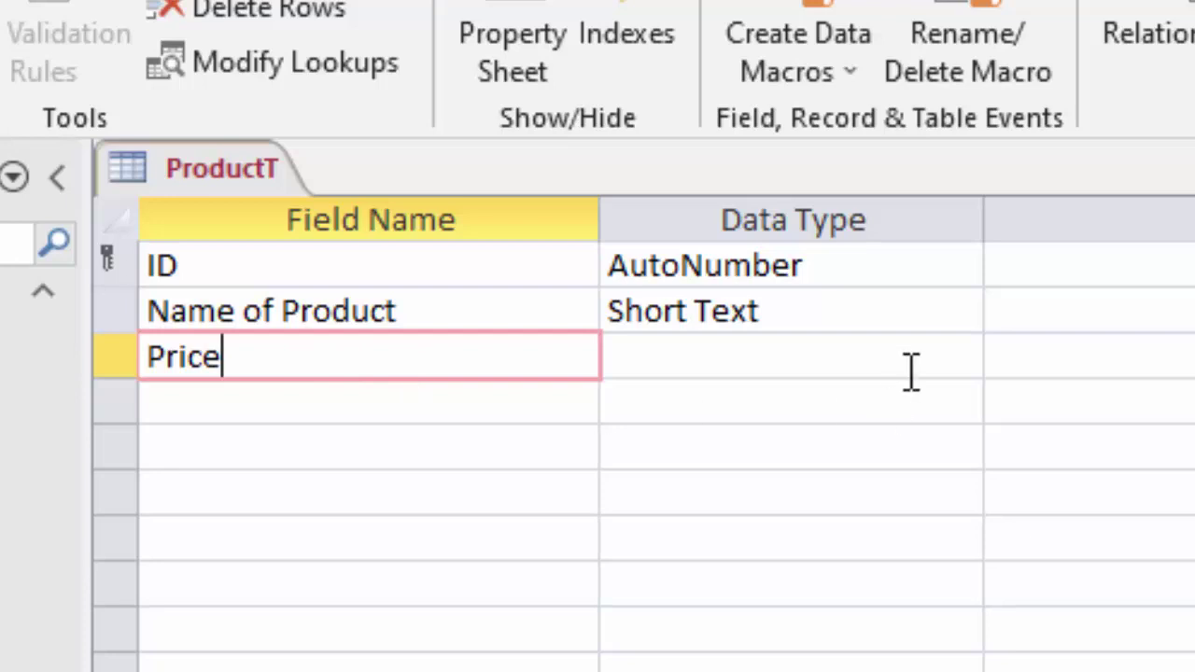
pyautogui.click(938, 368)
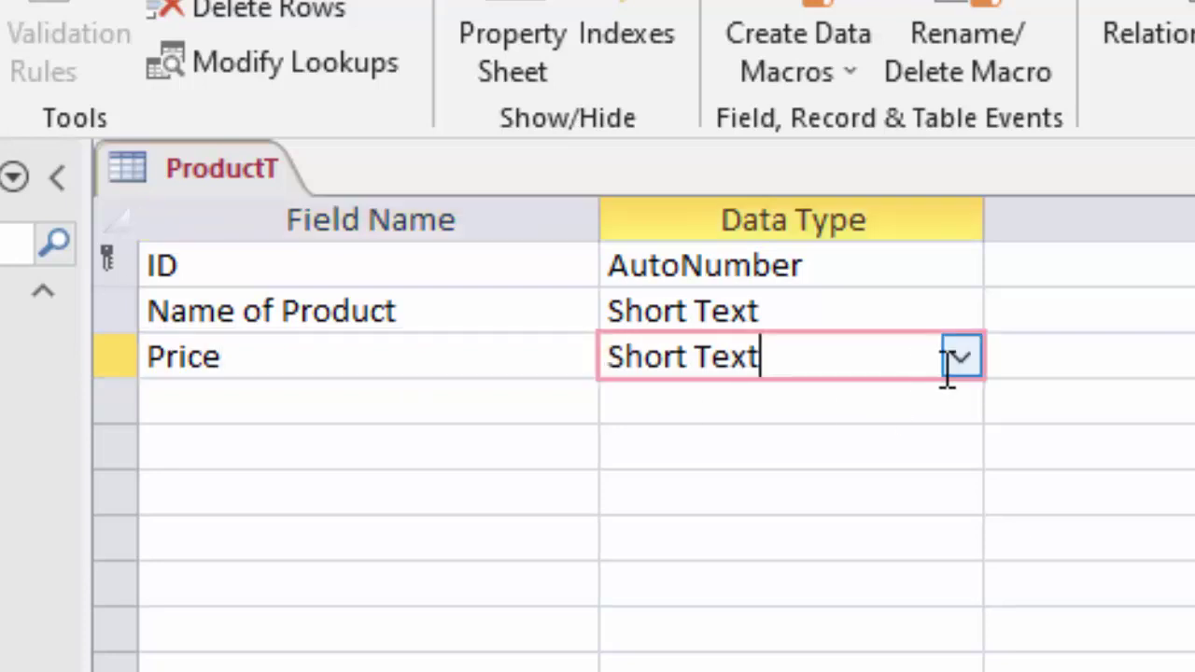
pyautogui.click(962, 358)
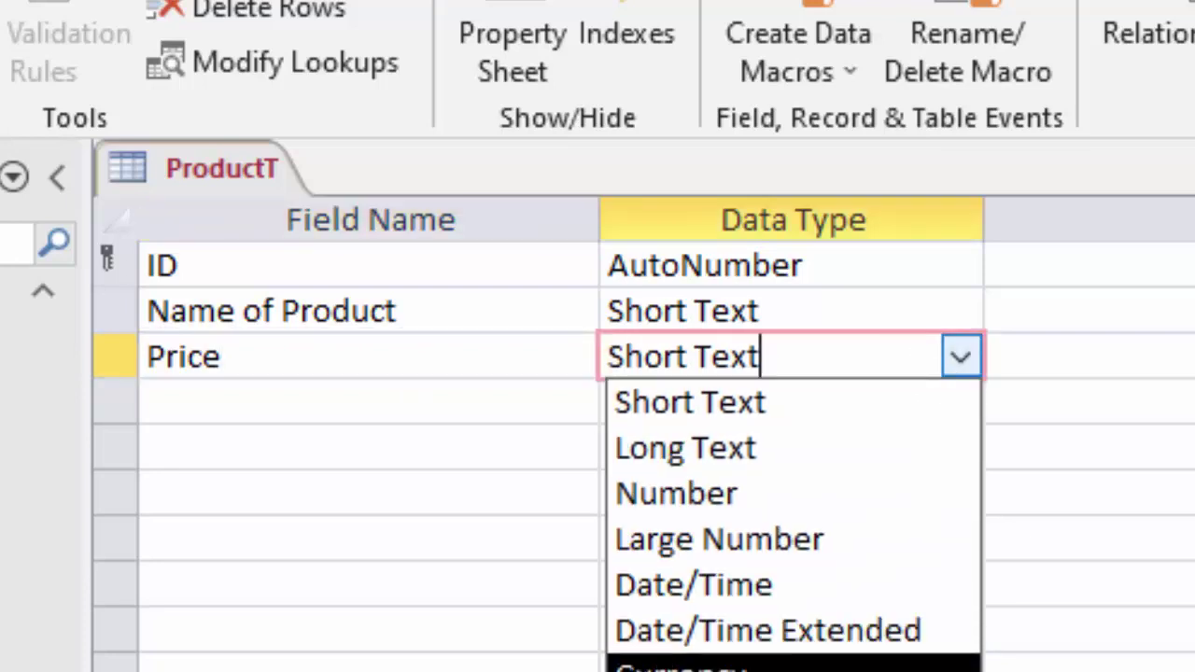
pyautogui.click(872, 665)
pyautogui.click(177, 411)
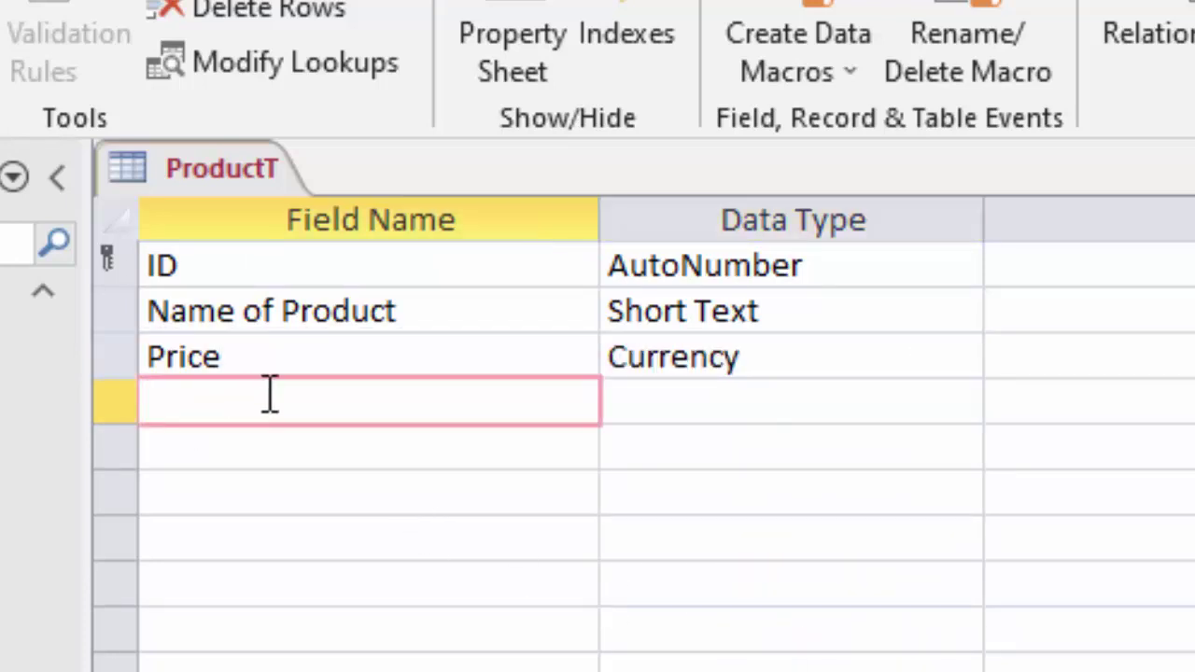
# Add a Unit field typed Number with field size Double
pyautogui.write('Uni')
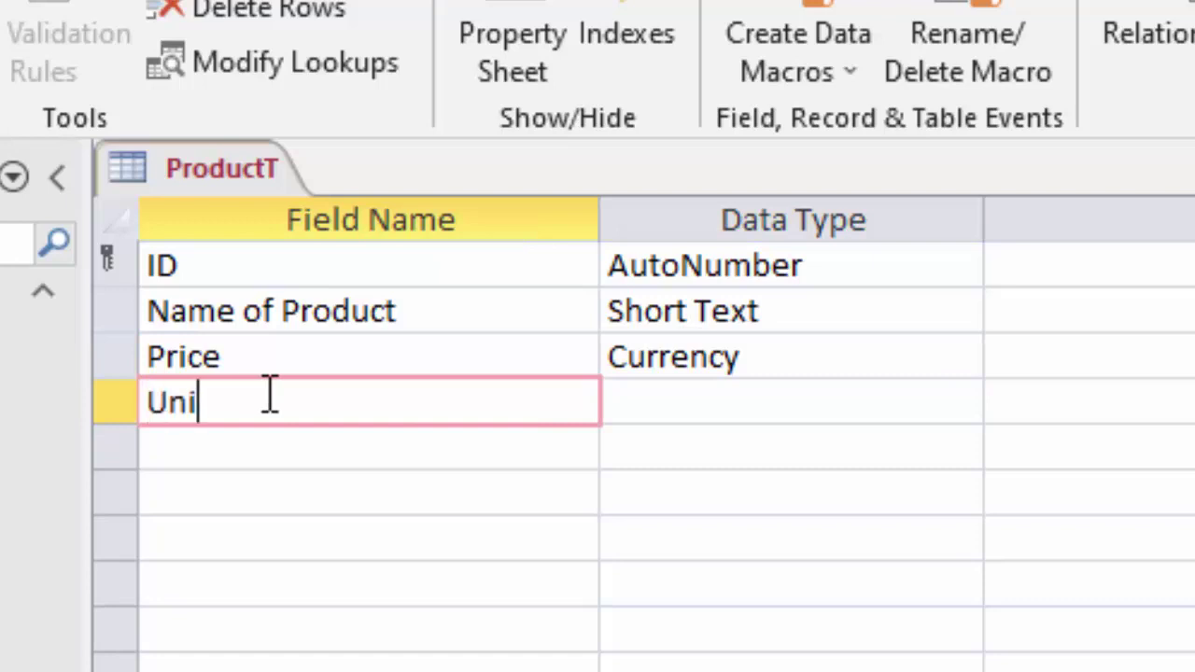
pyautogui.write('t')
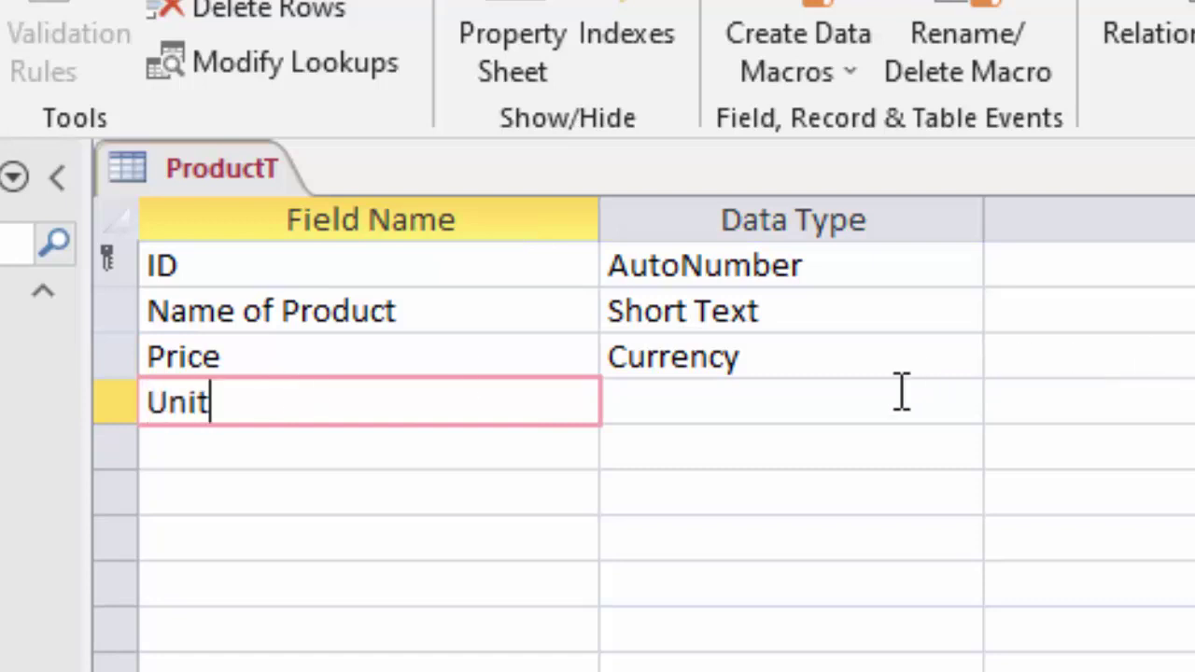
pyautogui.click(898, 394)
pyautogui.click(957, 404)
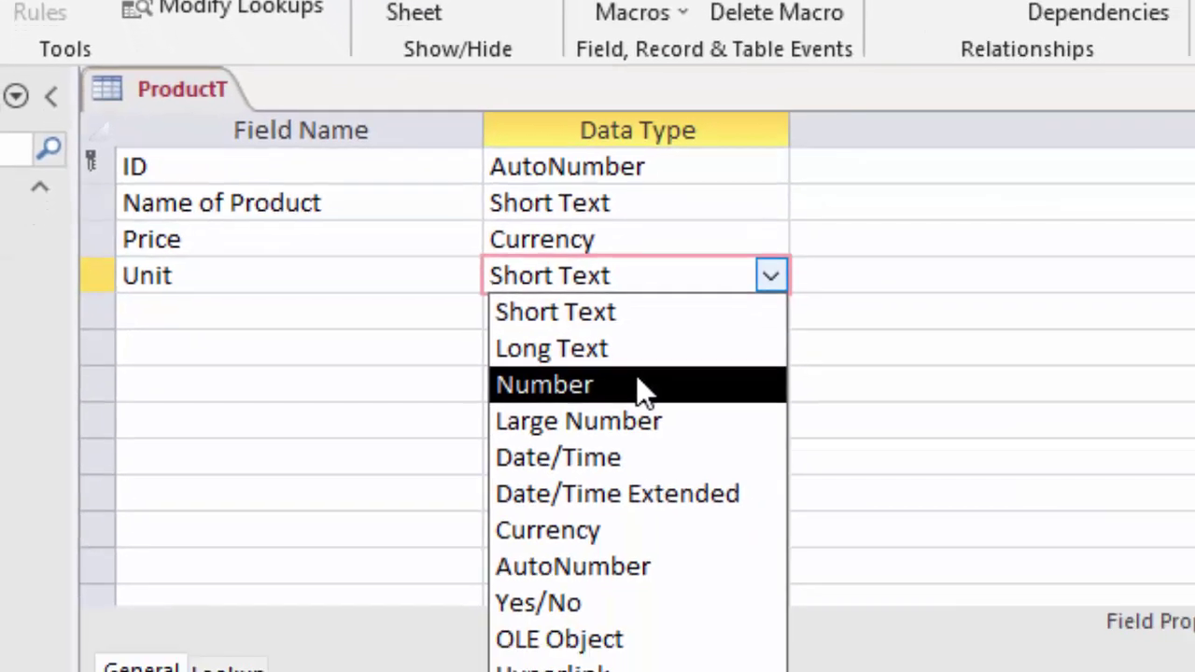
pyautogui.click(638, 386)
pyautogui.click(527, 437)
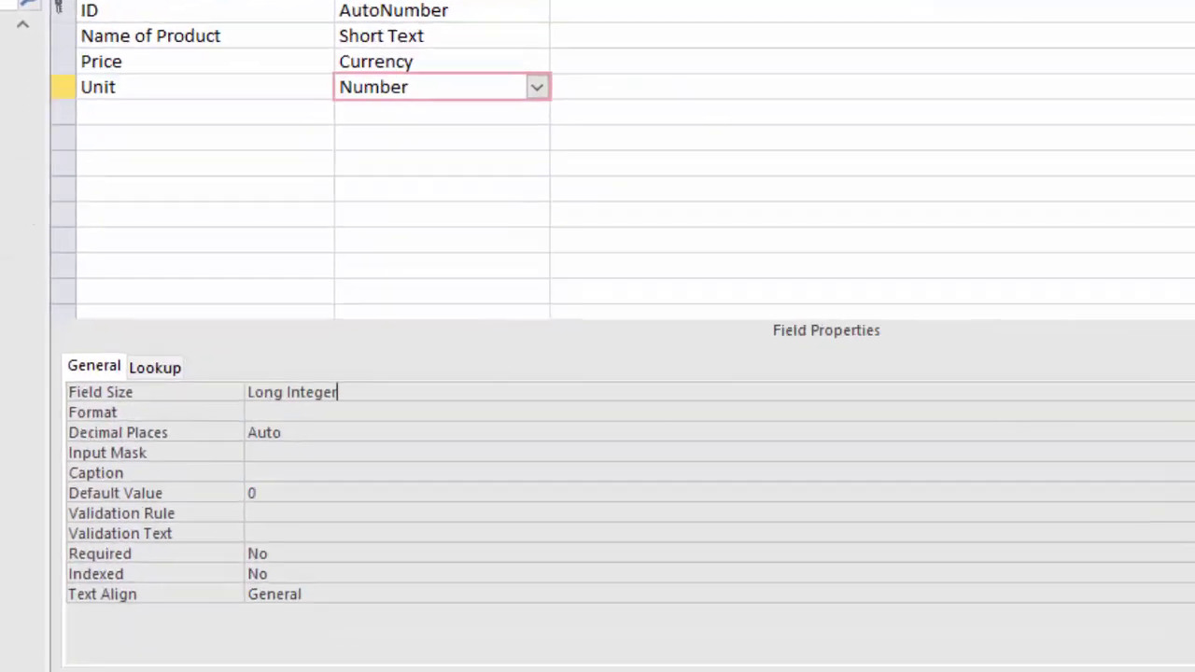
pyautogui.click(1186, 392)
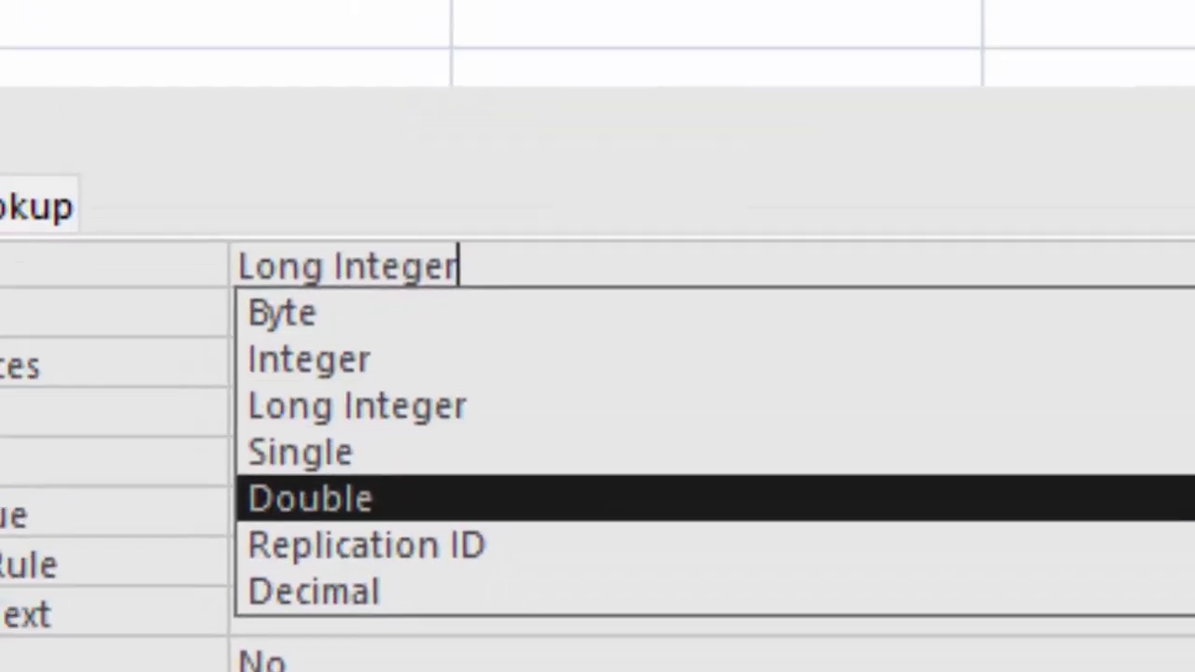
pyautogui.click(270, 485)
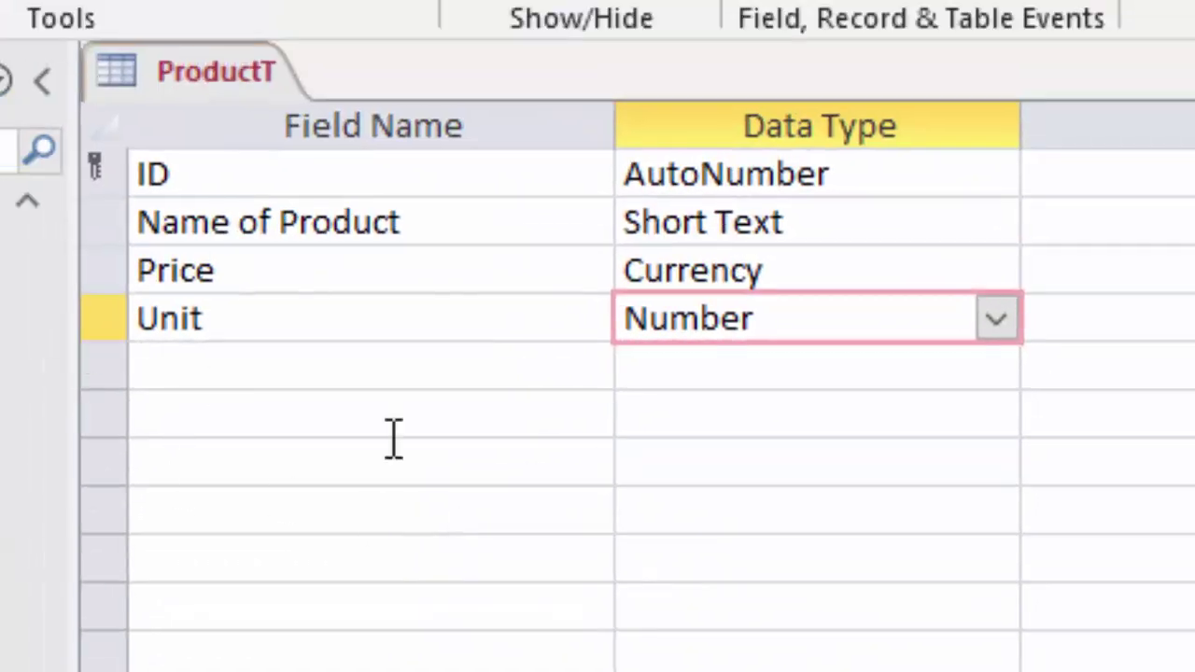
# Add a Total field in the next row and show its data type choices
pyautogui.click(270, 373)
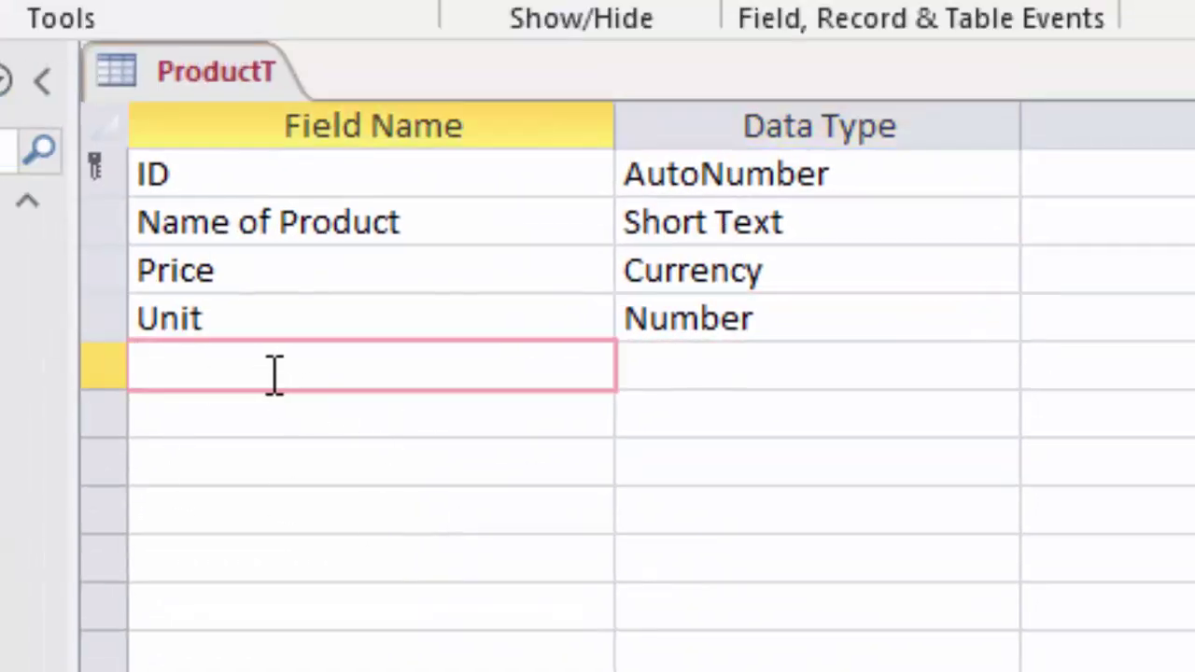
pyautogui.write('Tot')
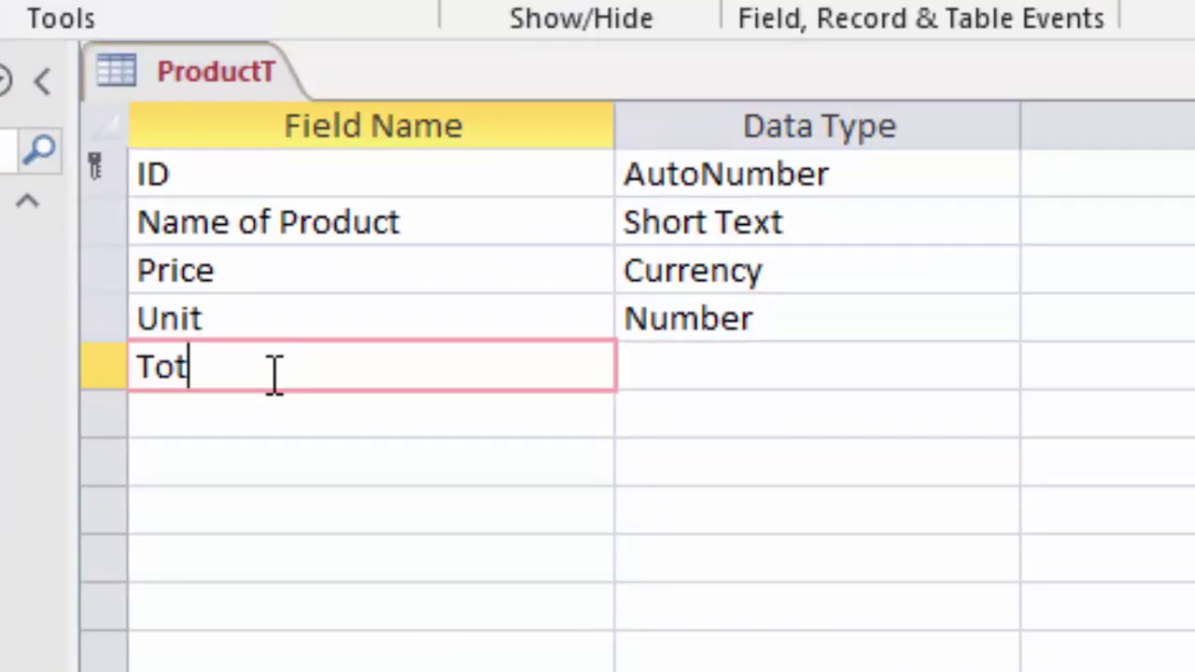
pyautogui.write('al')
pyautogui.click(758, 366)
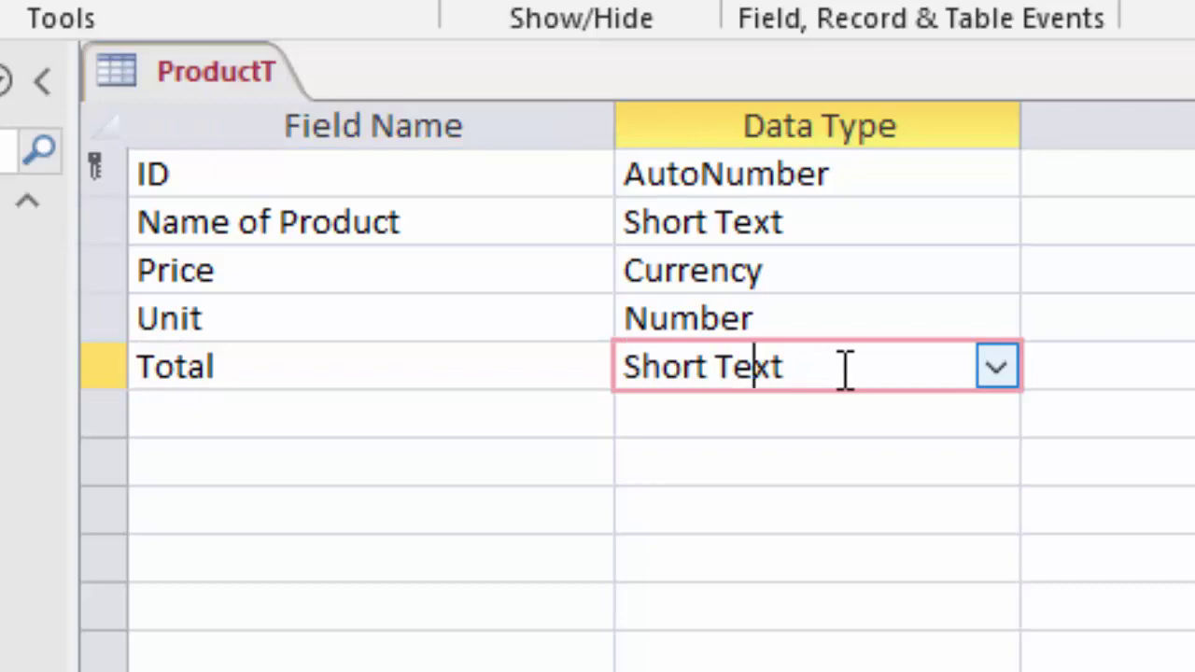
pyautogui.click(1006, 379)
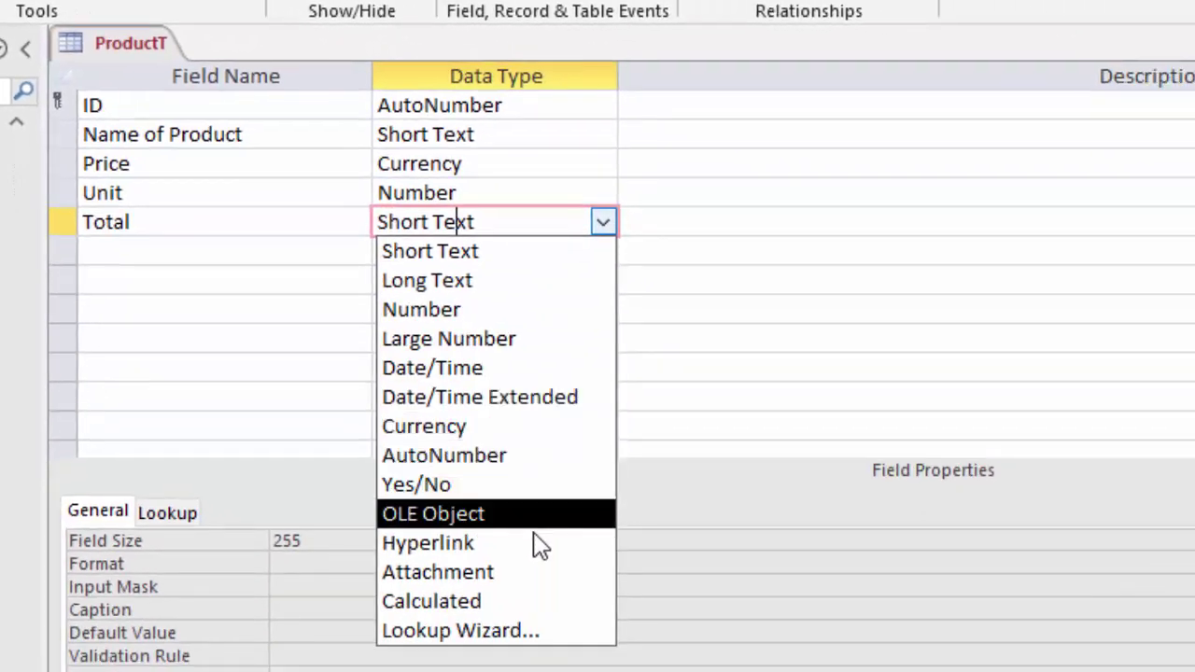
# Make Total a Calculated field with expression [Price]*[Unit], then switch to Datasheet View
pyautogui.click(521, 603)
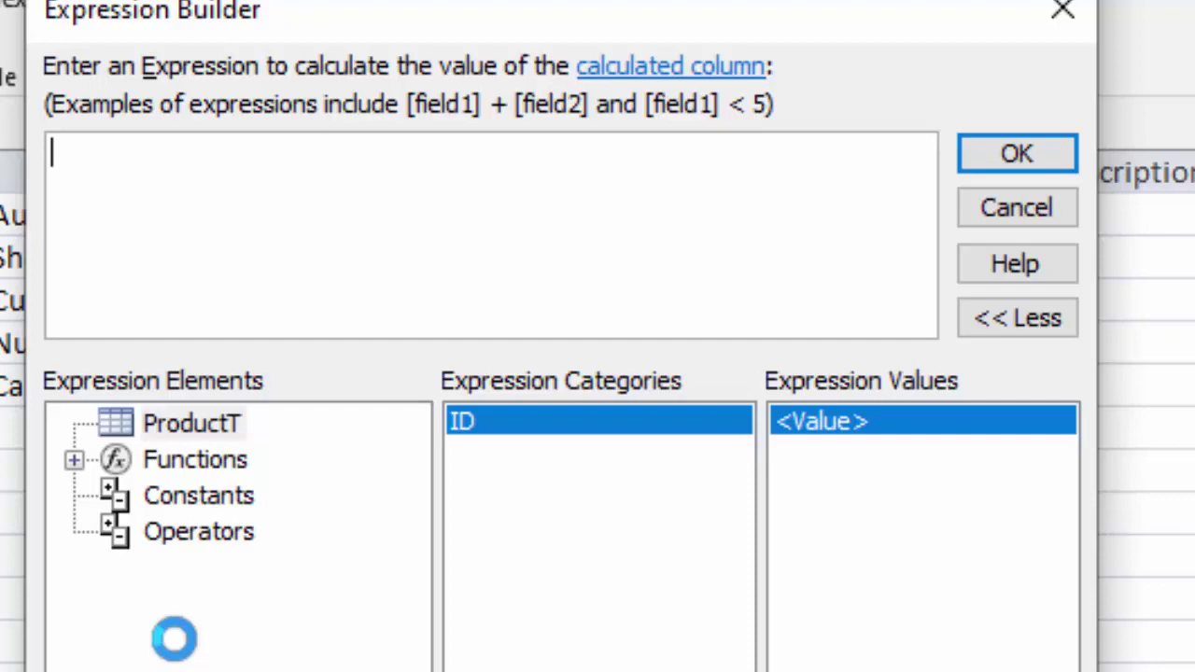
pyautogui.write('[')
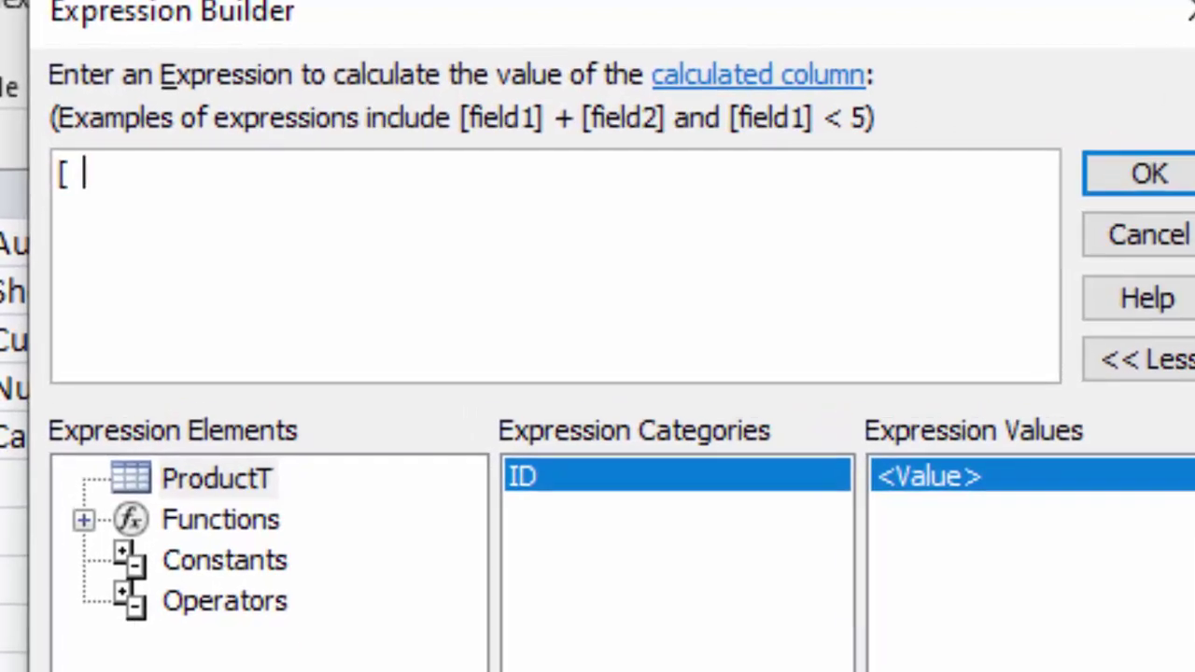
pyautogui.write('Price')
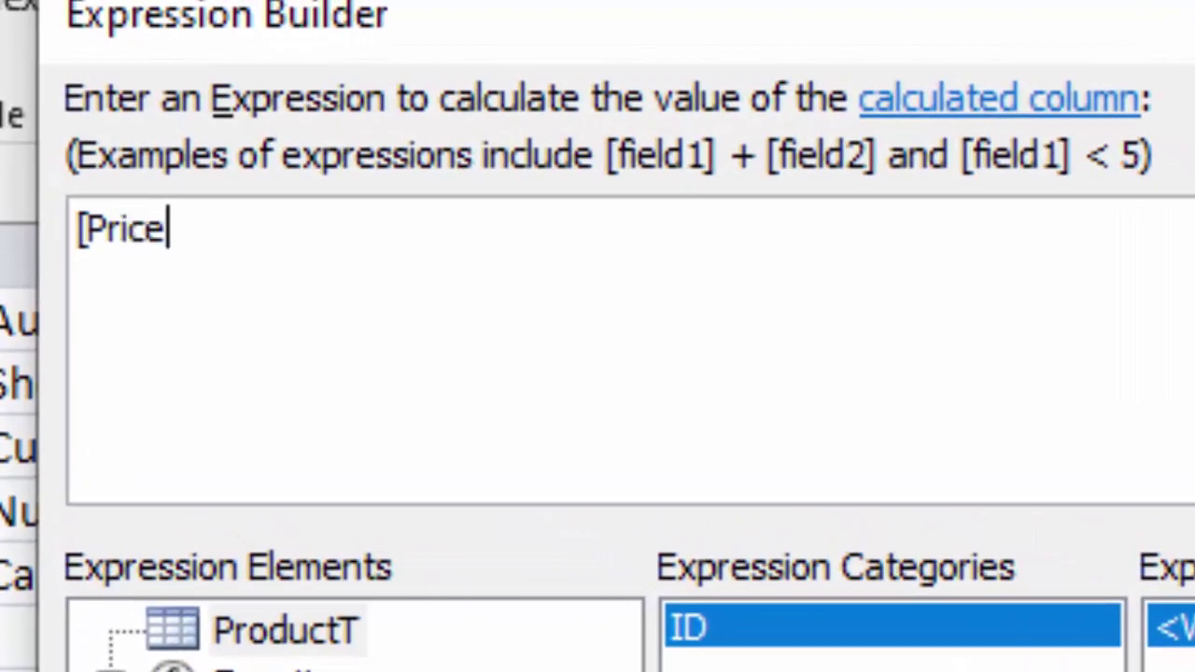
pyautogui.write('] *')
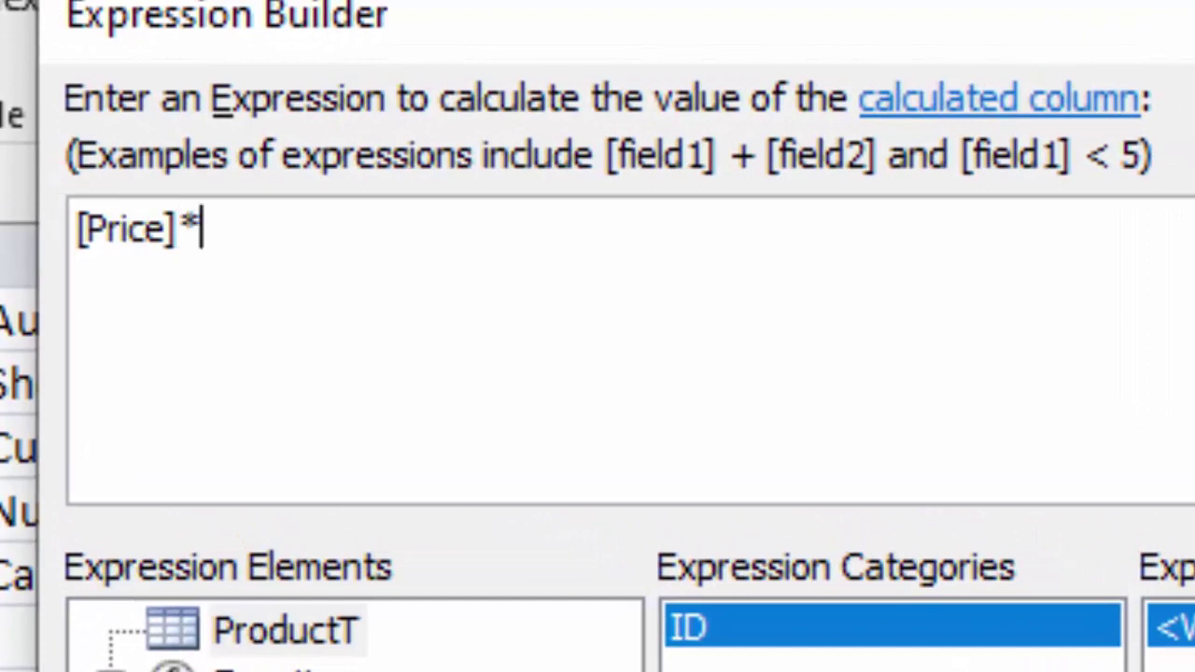
pyautogui.write('[Un')
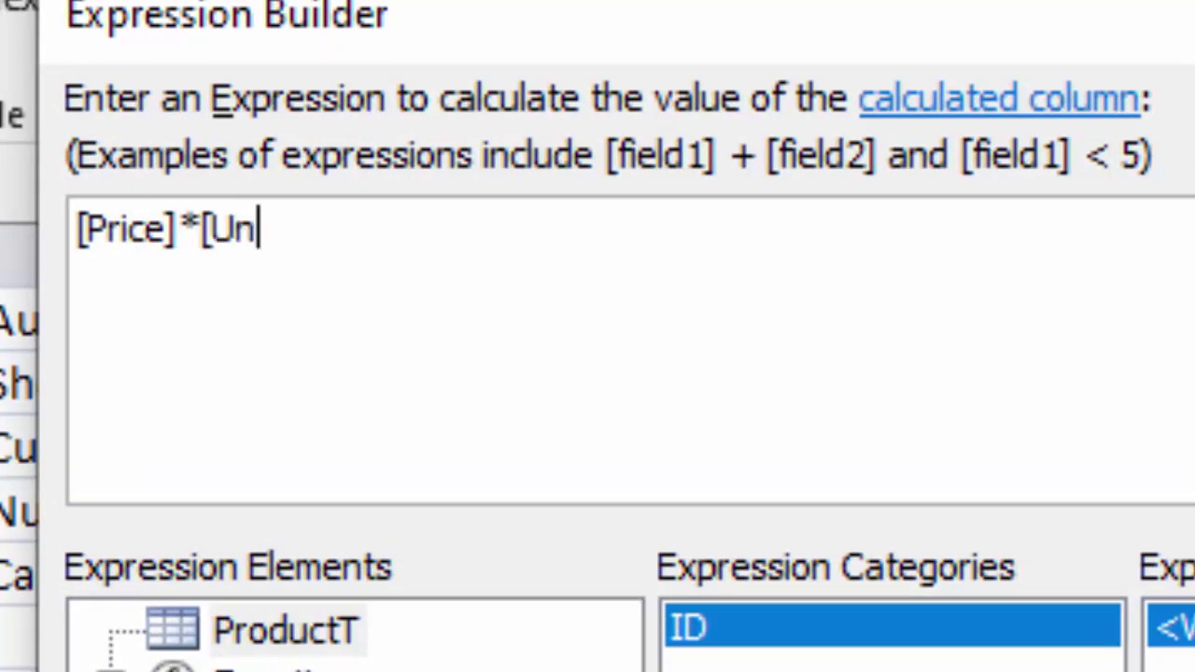
pyautogui.write('it]')
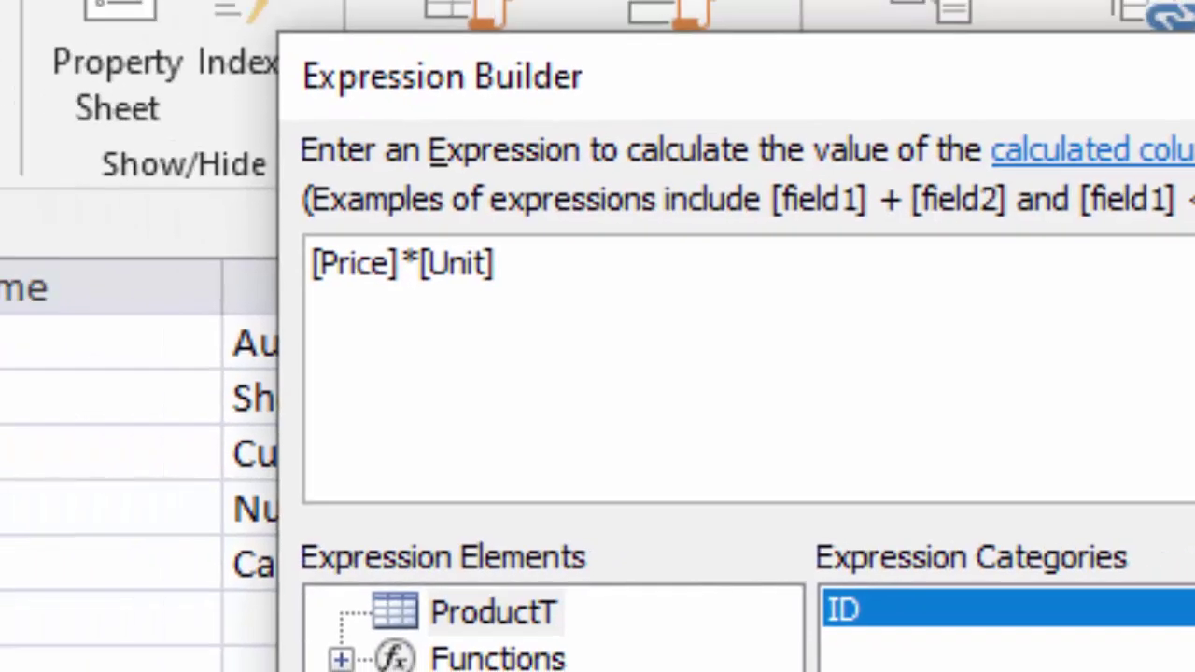
pyautogui.press('Return')
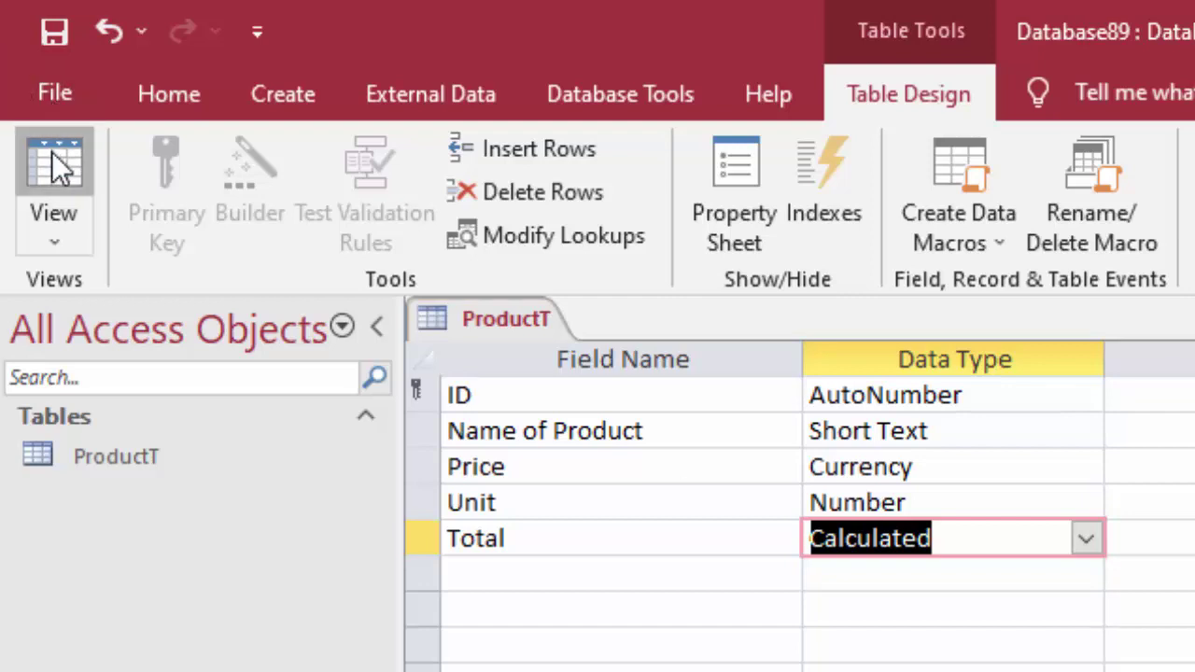
pyautogui.click(54, 177)
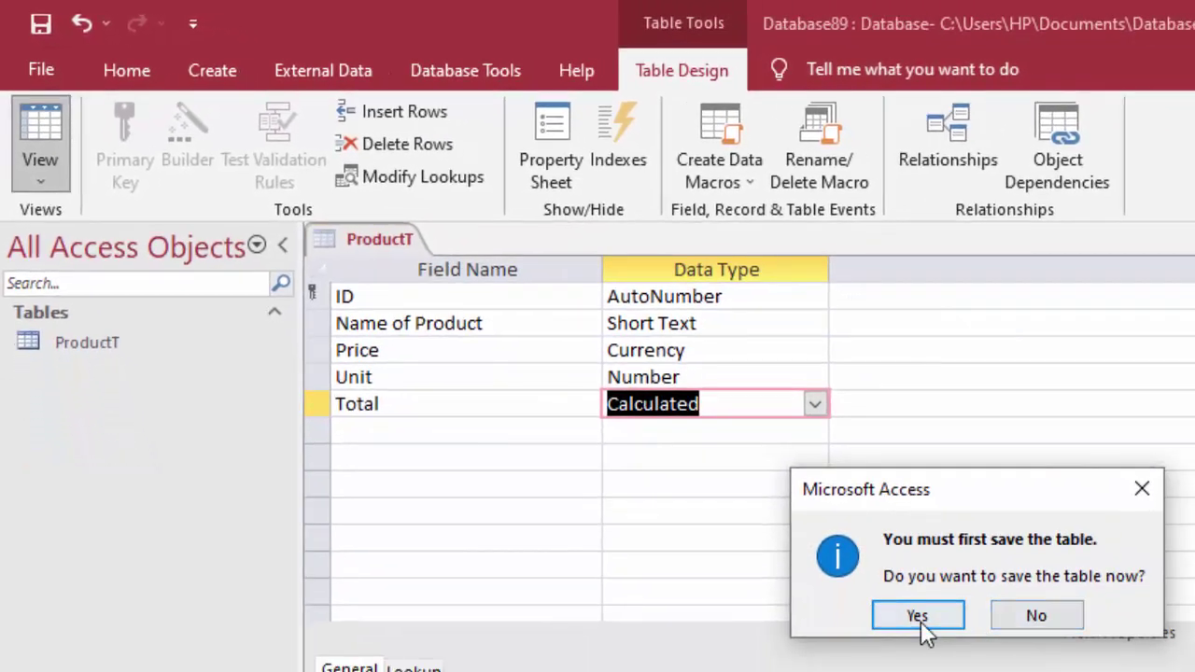
# Save the table, widen Name of Product, and enter Keyboard at 300 with 6 units
pyautogui.click(918, 616)
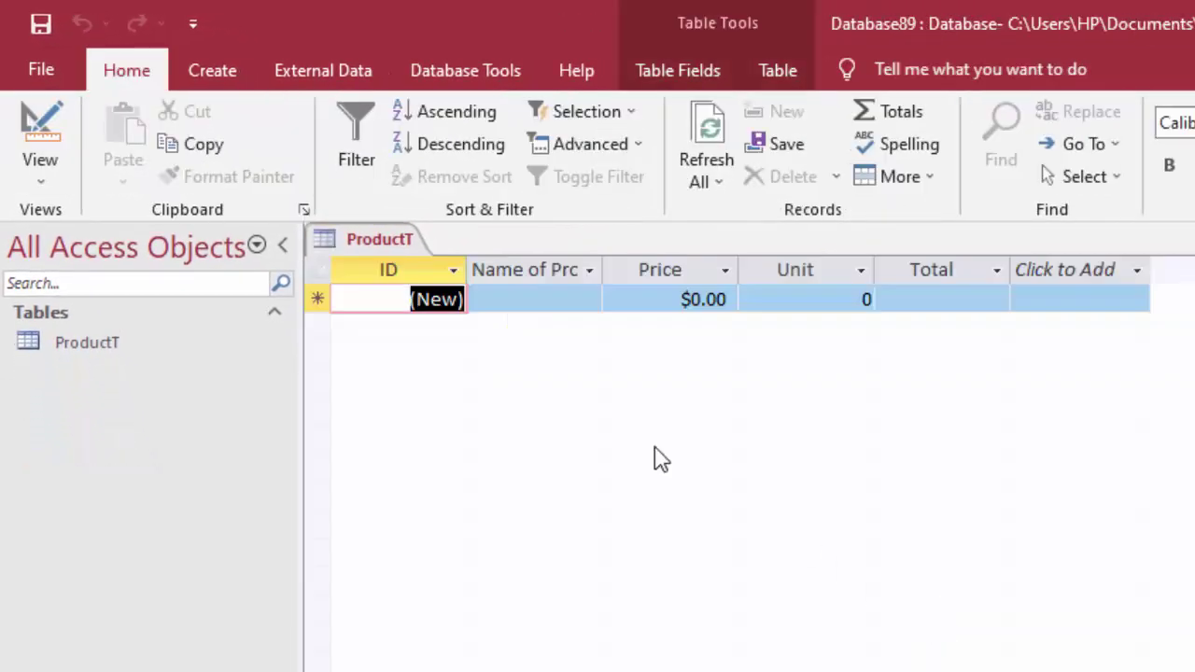
pyautogui.moveTo(440, 261); pyautogui.dragTo(532, 322)
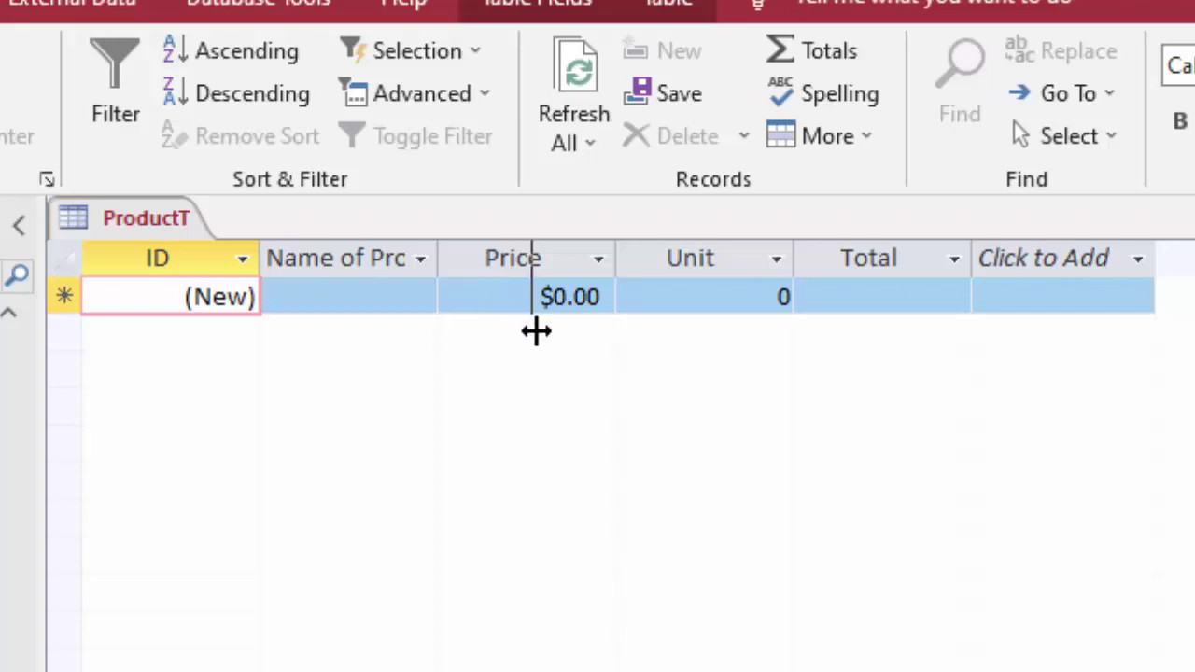
pyautogui.click(422, 301)
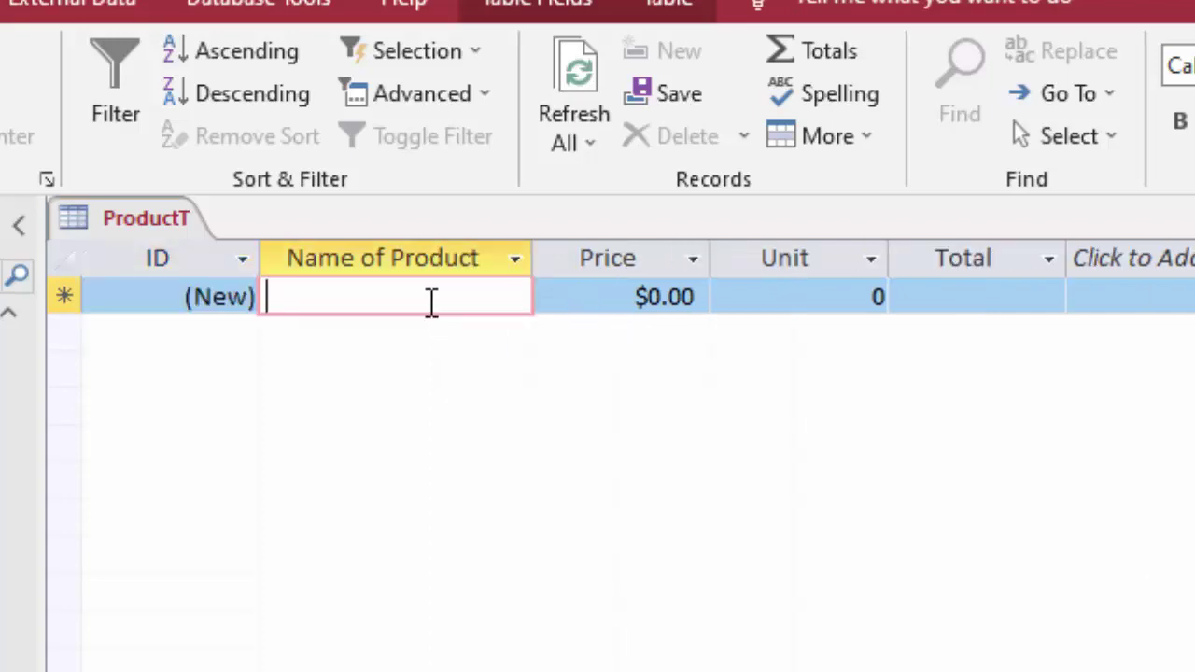
pyautogui.write('Keybo')
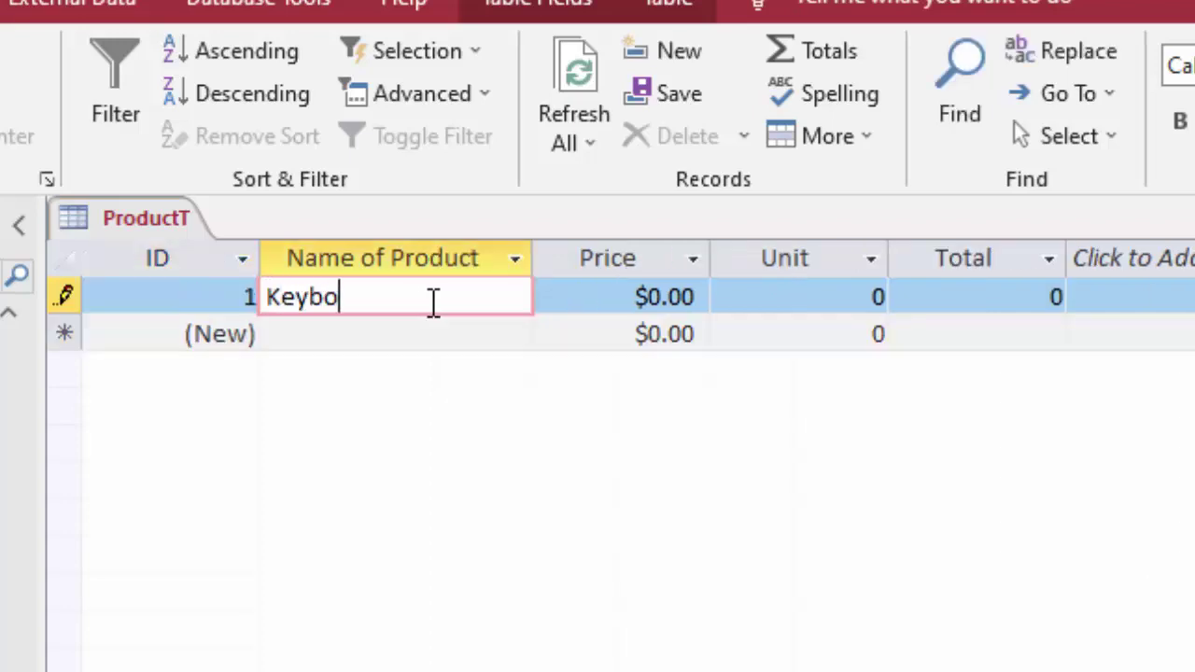
pyautogui.write('ard')
pyautogui.press('Tab')
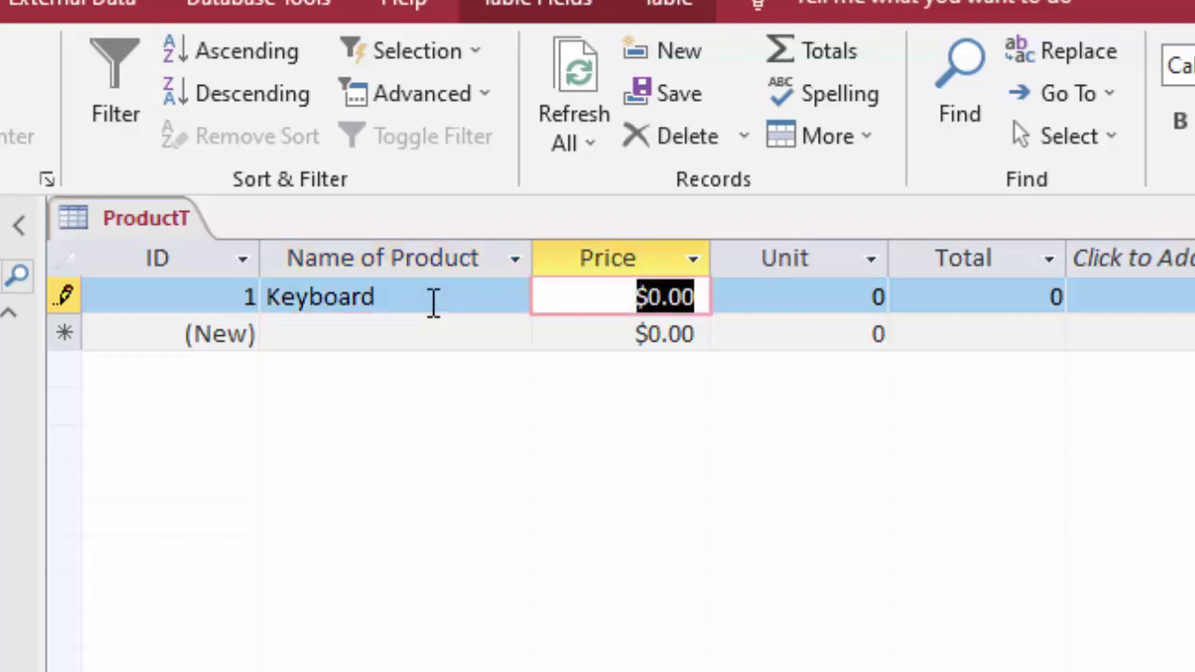
pyautogui.write('3')
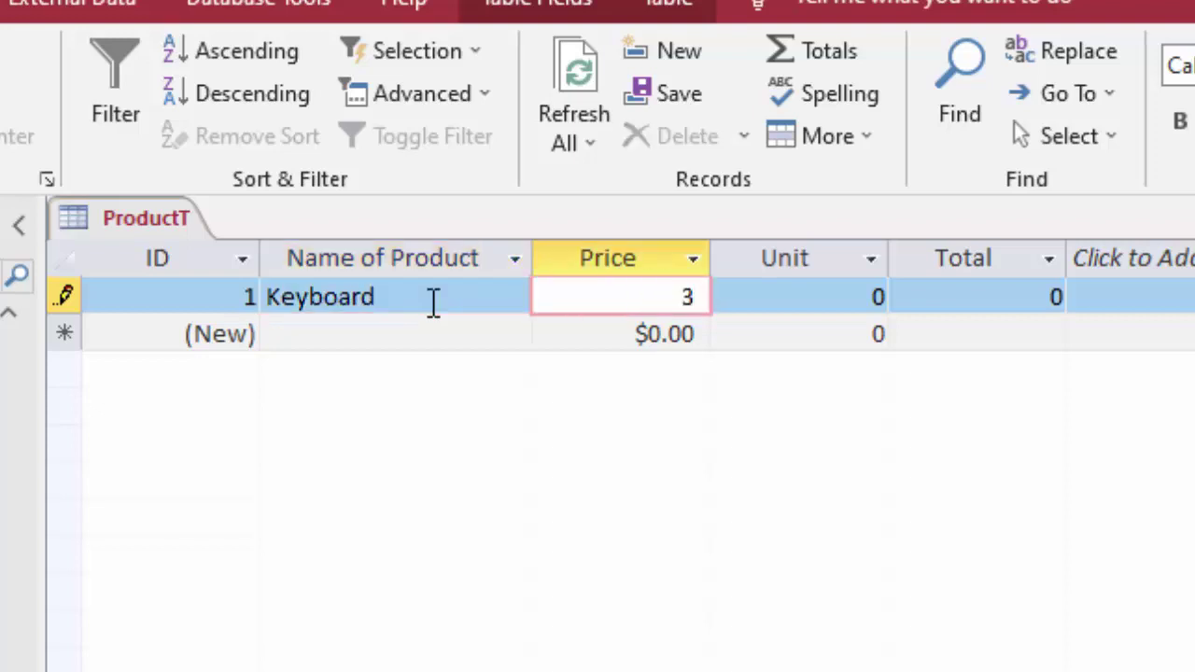
pyautogui.write('00')
pyautogui.press('Tab')
pyautogui.write('6')
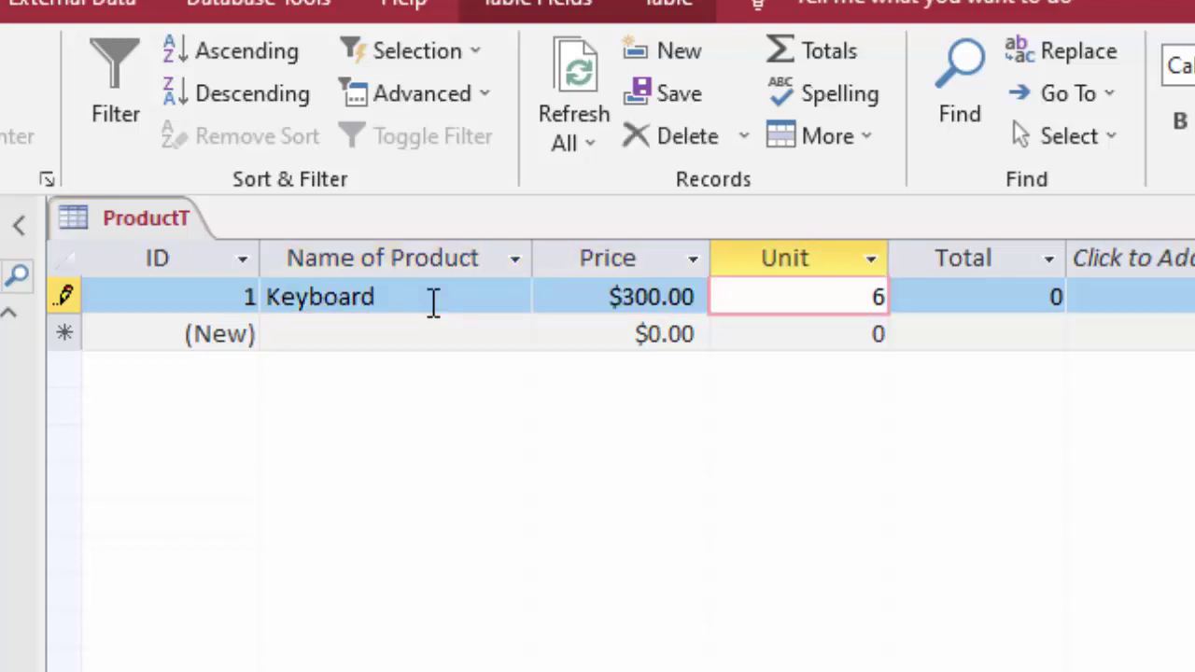
pyautogui.press('Tab')
pyautogui.press('Tab')
pyautogui.press('Tab')
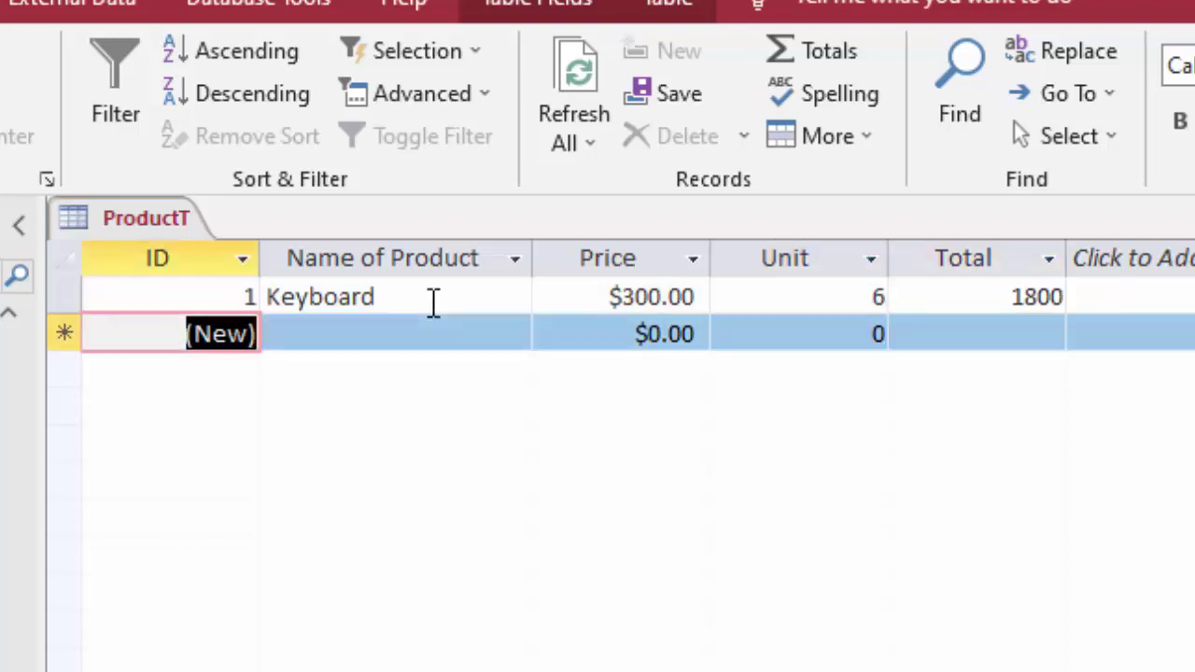
pyautogui.press('Tab')
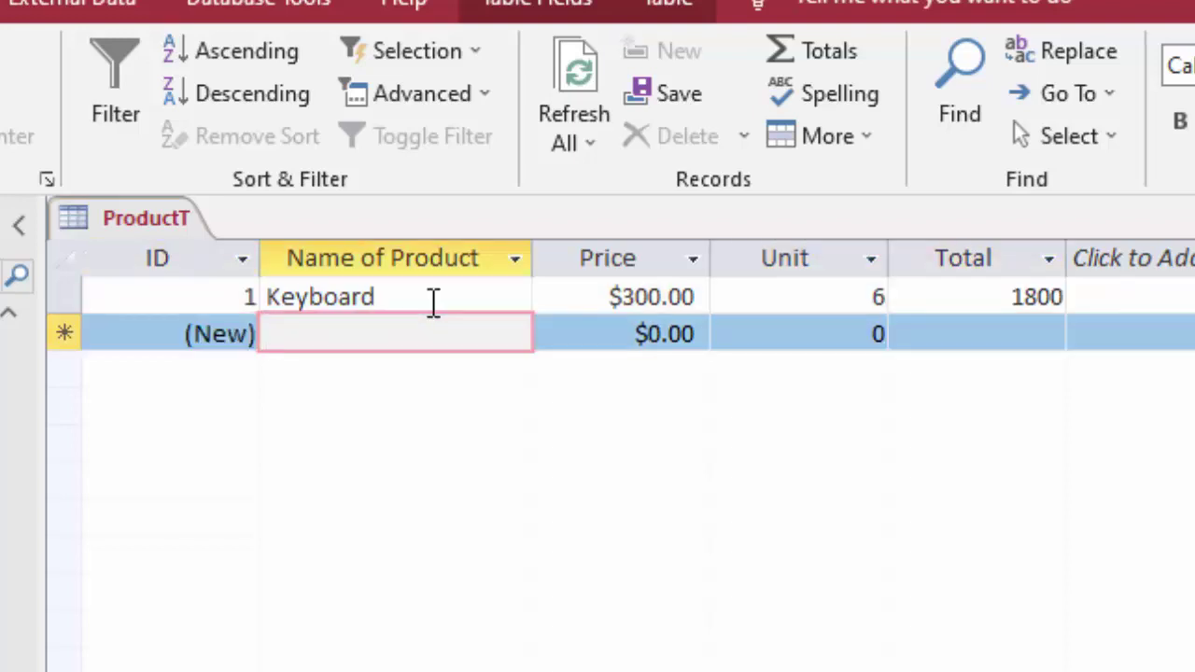
# Add an LED Monitor record priced 12000 with 7 units
pyautogui.write('LED')
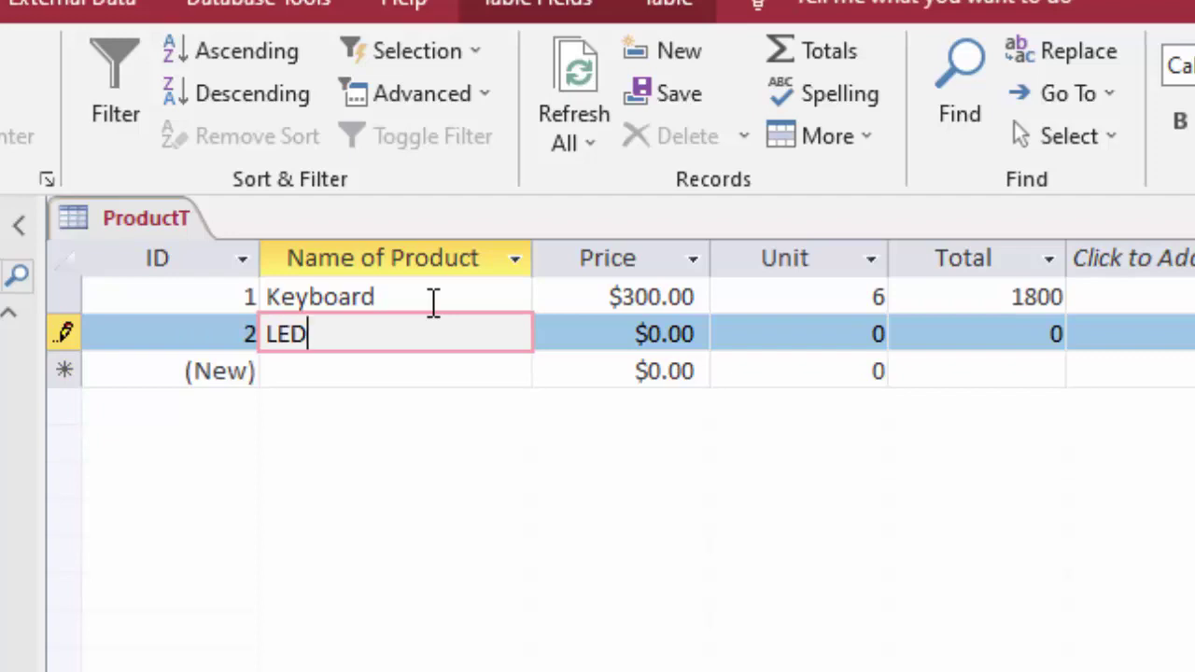
pyautogui.press('Tab')
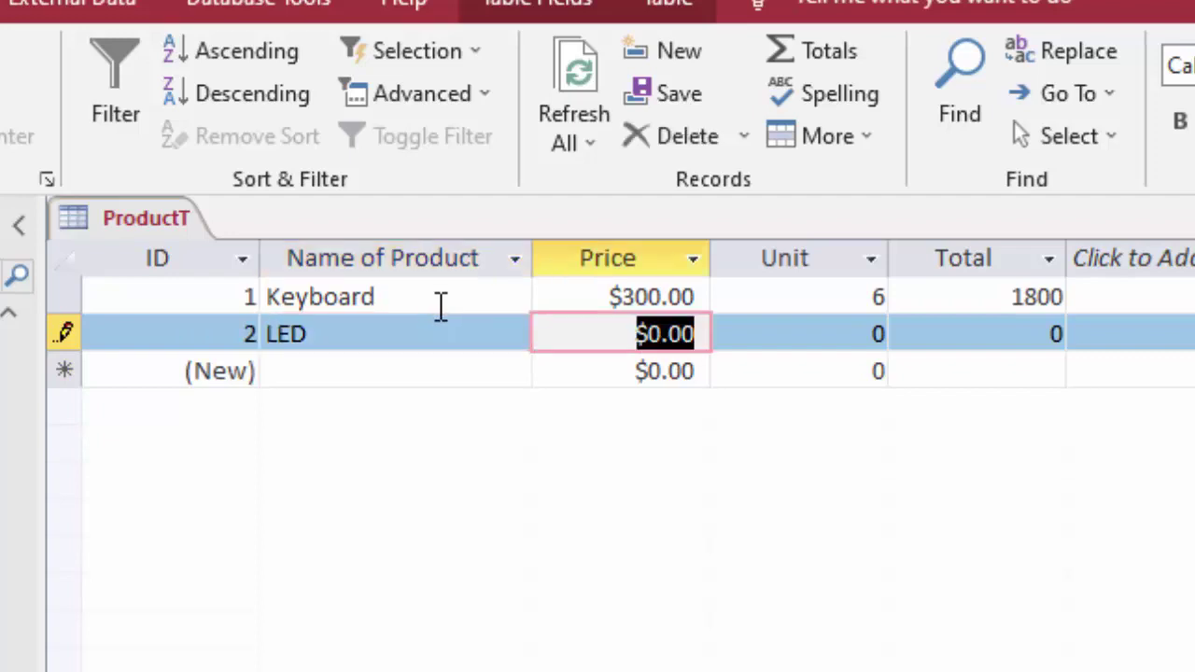
pyautogui.click(452, 333)
pyautogui.write('M')
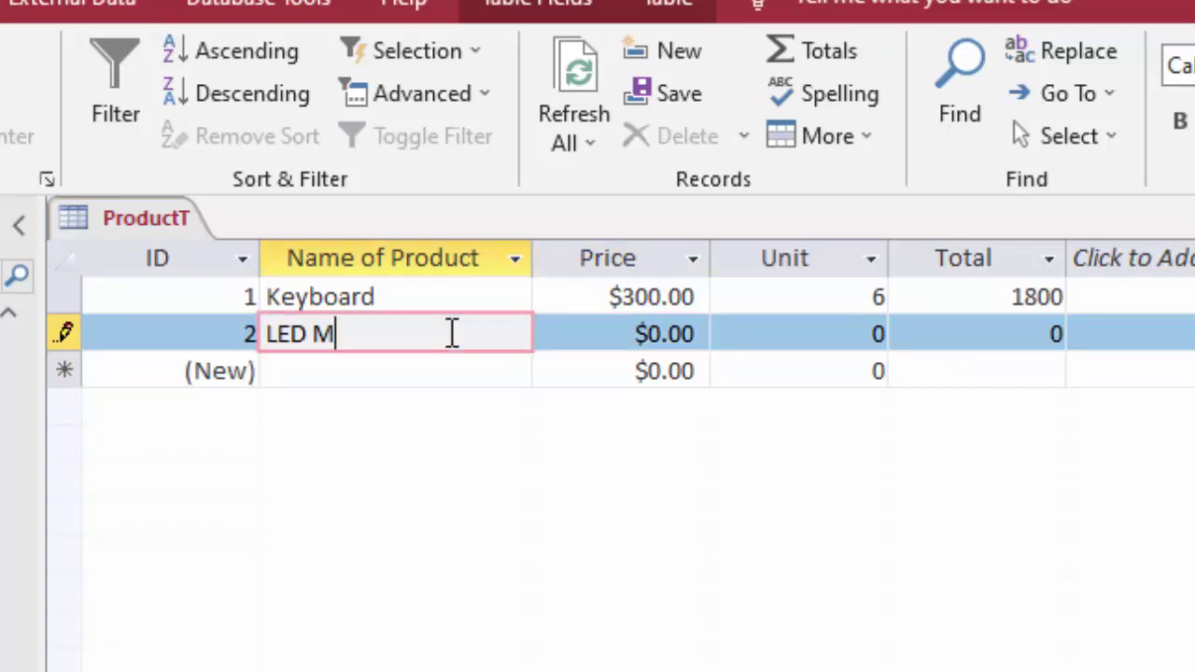
pyautogui.write('onito')
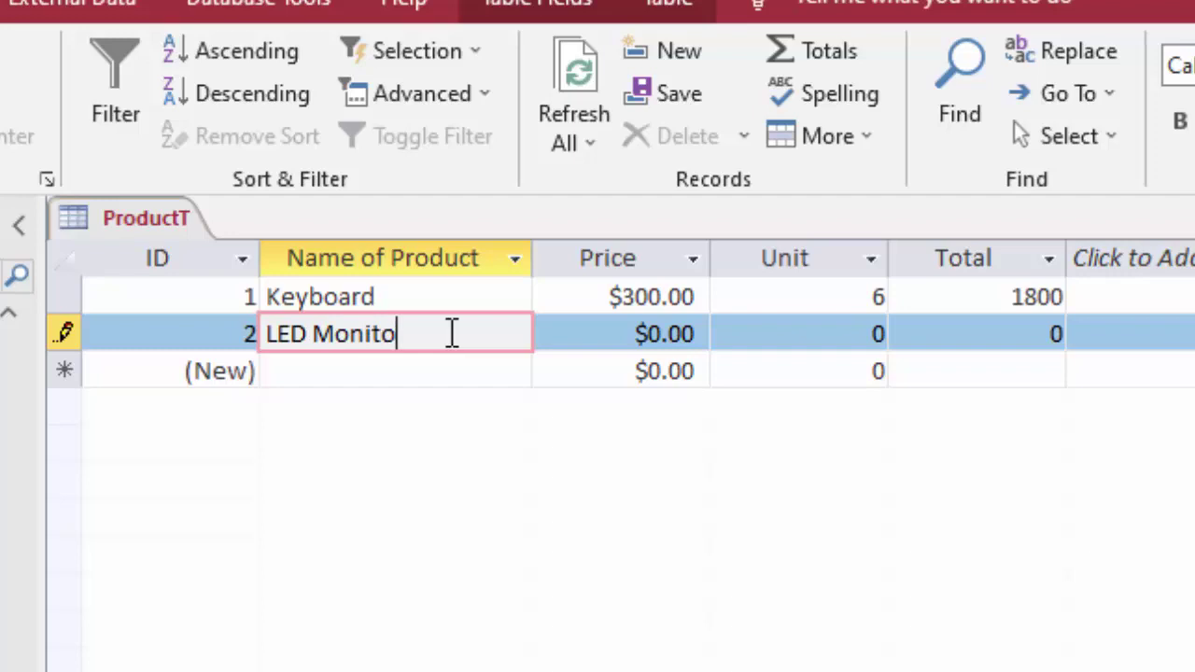
pyautogui.write('r')
pyautogui.press('Tab')
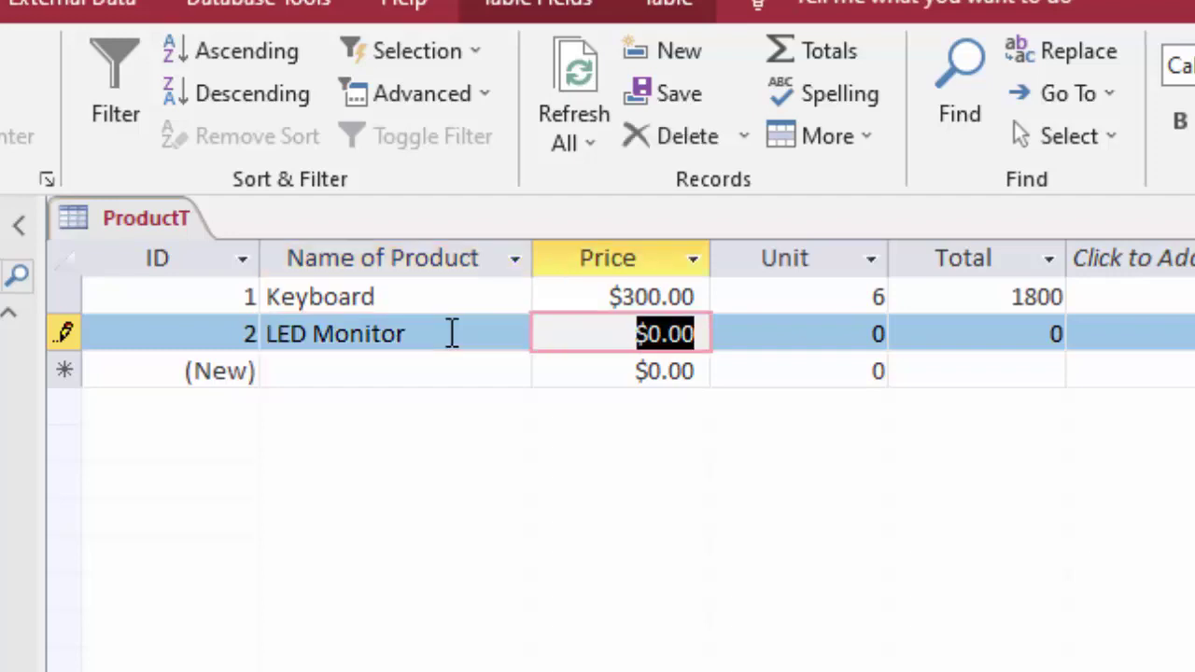
pyautogui.write('200')
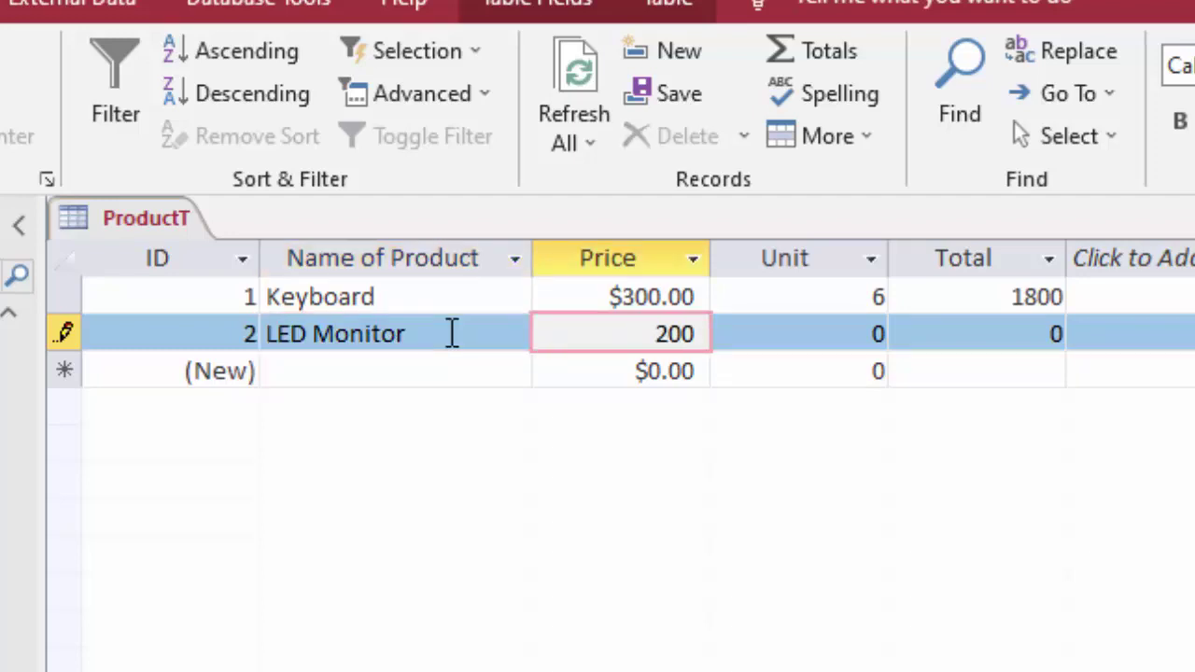
pyautogui.press('BackSpace')
pyautogui.press('BackSpace')
pyautogui.press('BackSpace')
pyautogui.write('1200')
pyautogui.write('0')
pyautogui.press('Tab')
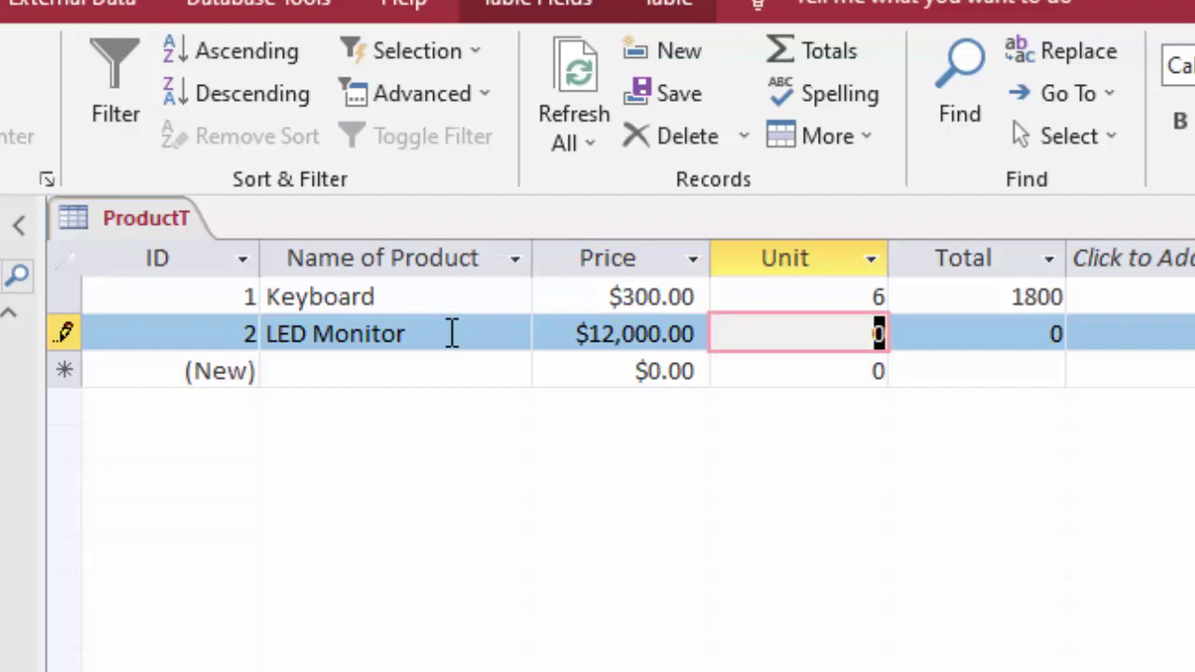
pyautogui.write('7')
pyautogui.press('Tab')
pyautogui.press('Tab')
pyautogui.press('Tab')
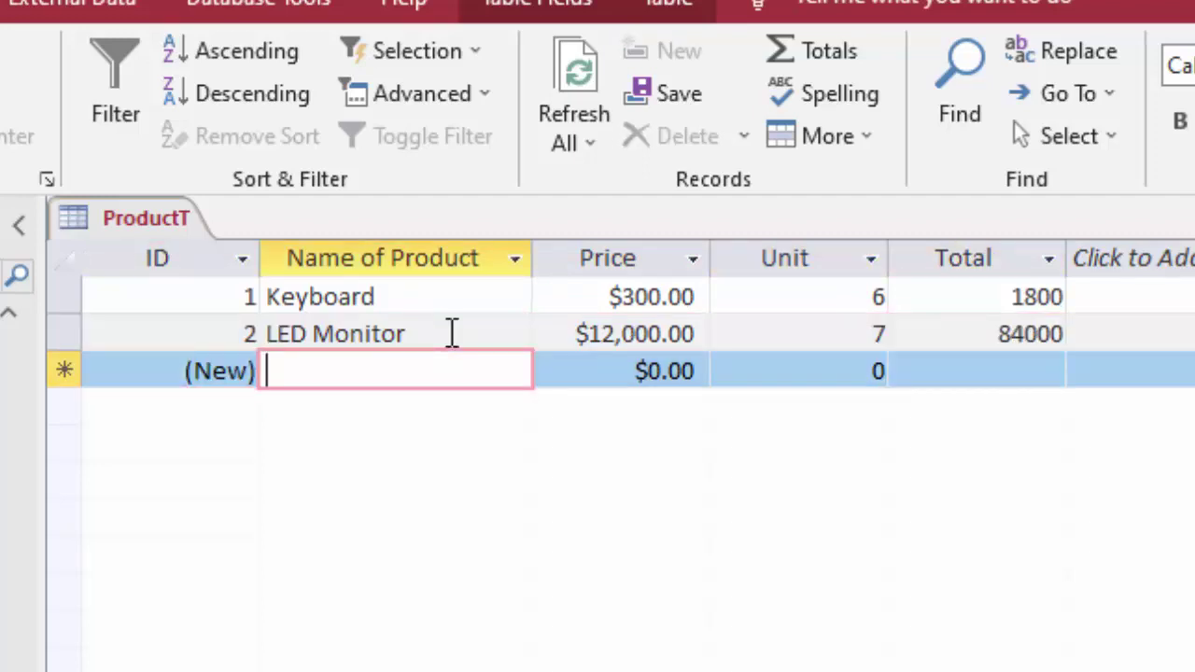
# Add a Mouse record priced 500 with 70 units, totalling 35000
pyautogui.write('Mou')
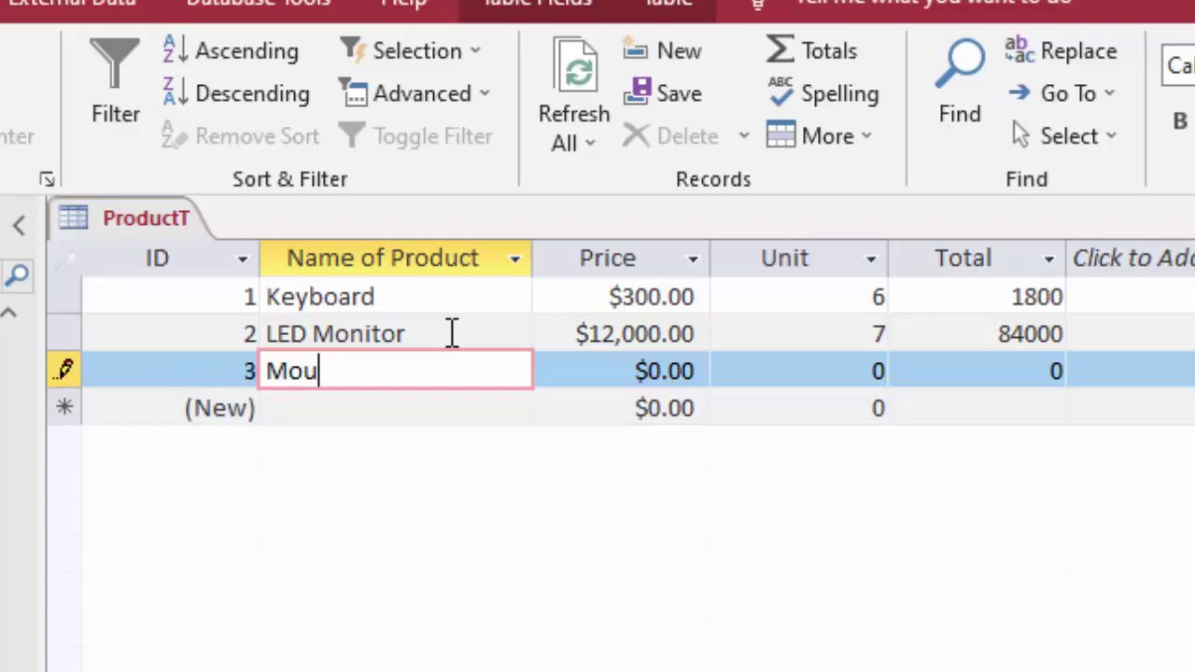
pyautogui.write('se')
pyautogui.press('Tab')
pyautogui.write('500')
pyautogui.press('Tab')
pyautogui.write('7')
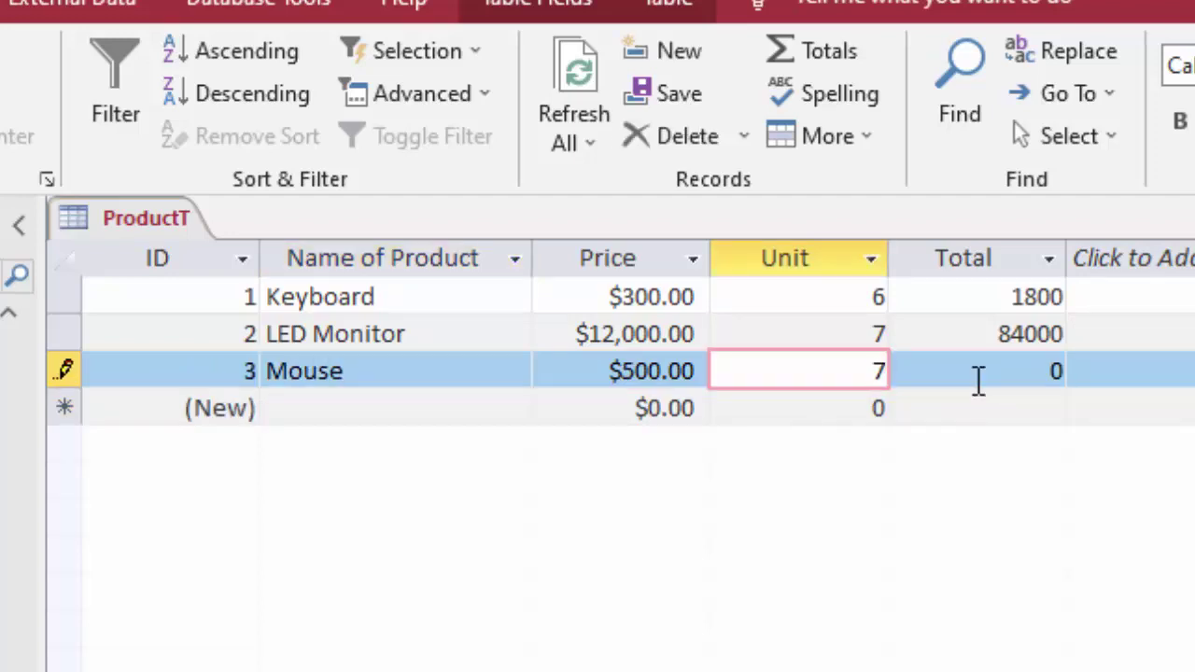
pyautogui.write('0')
pyautogui.press('Tab')
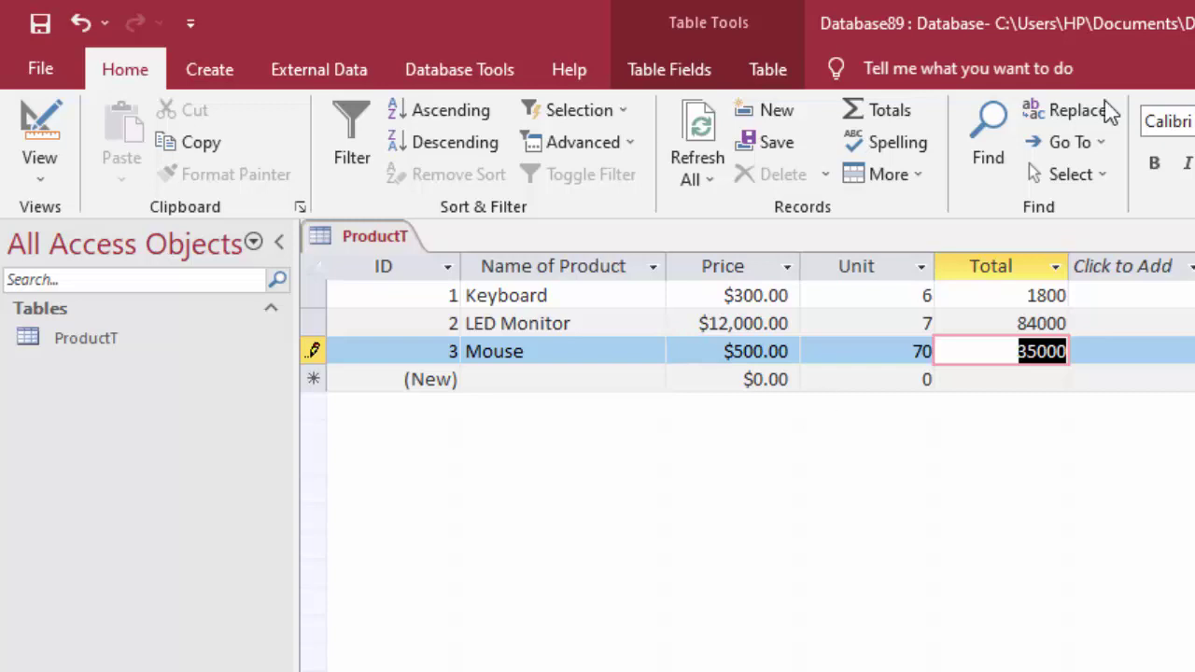
# Return to Design View and add a Discount field below Total, listing its data types
pyautogui.click(30, 174)
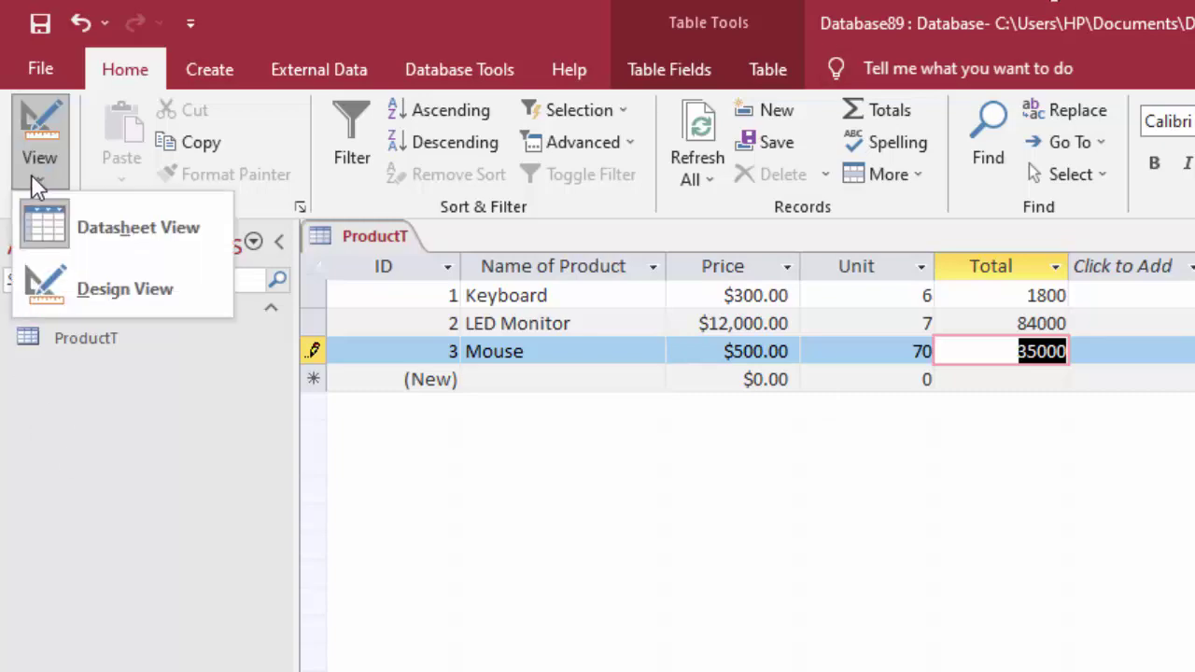
pyautogui.click(75, 280)
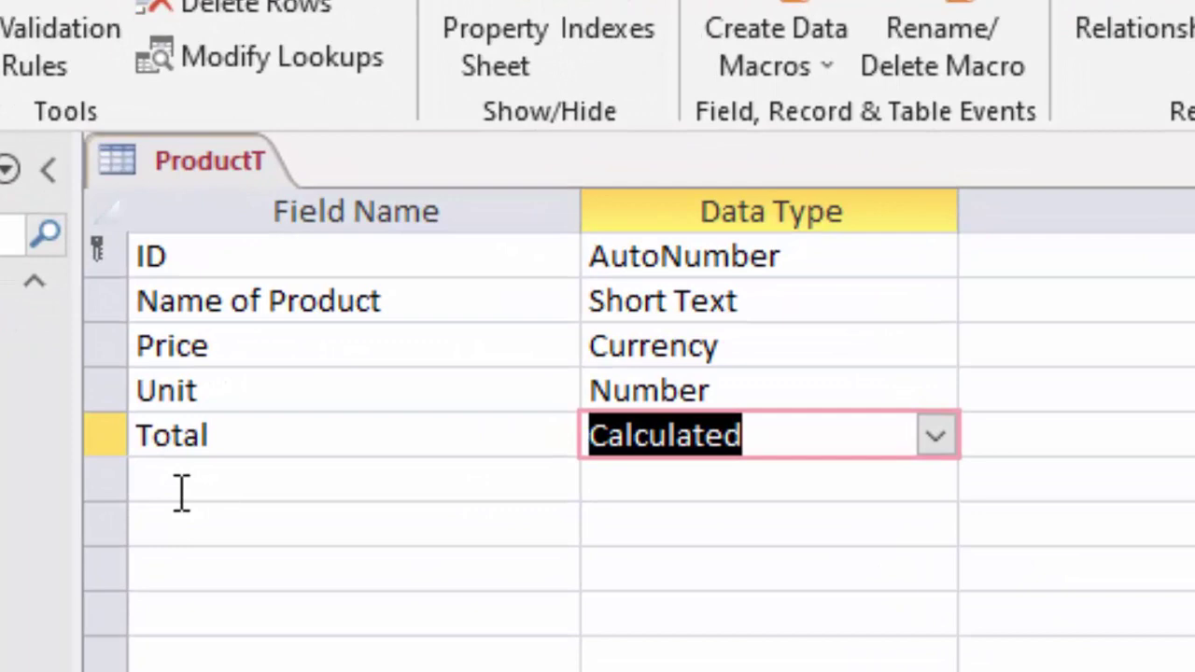
pyautogui.click(181, 484)
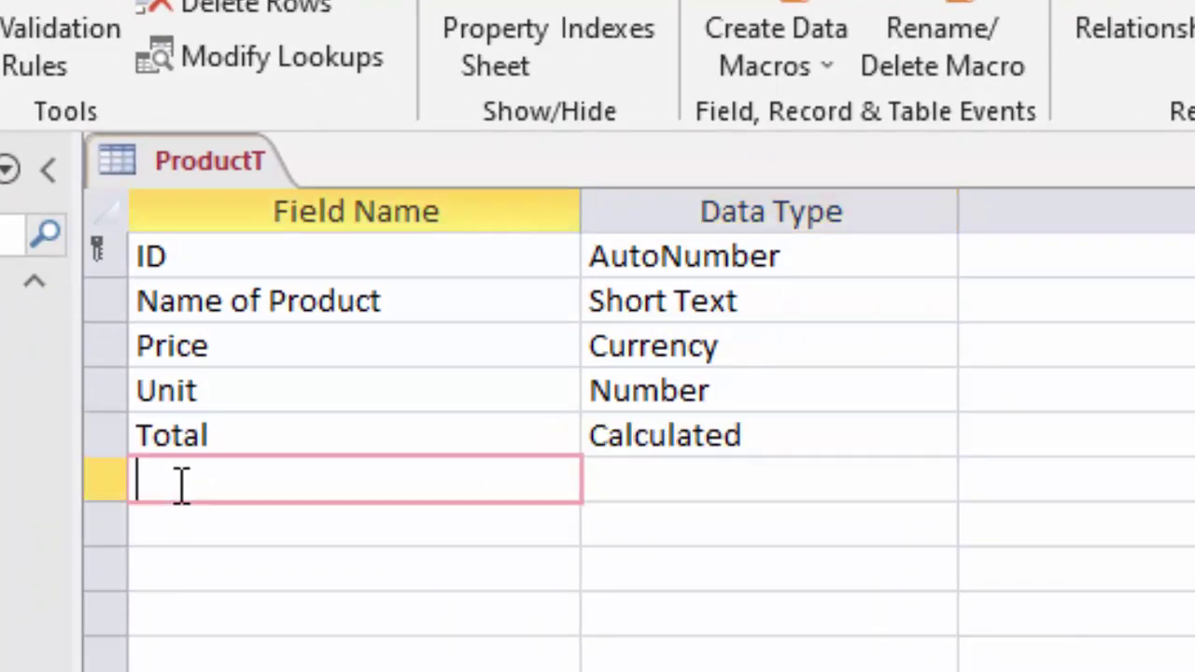
pyautogui.write('D')
pyautogui.write('isco')
pyautogui.write('unt')
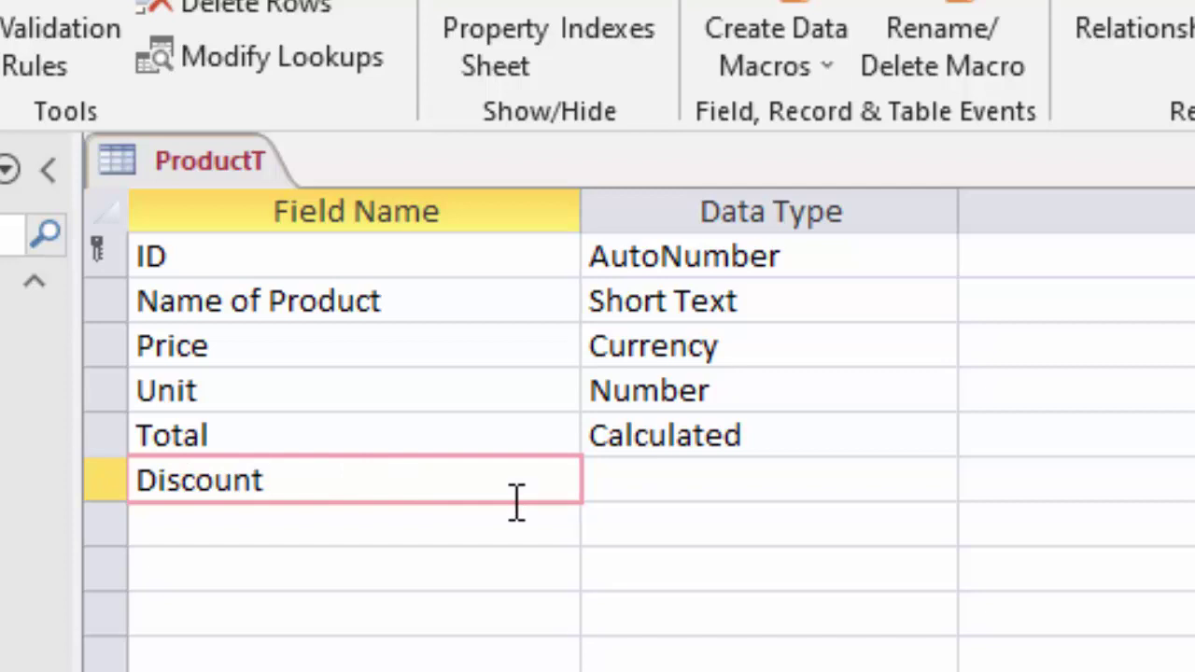
pyautogui.click(679, 481)
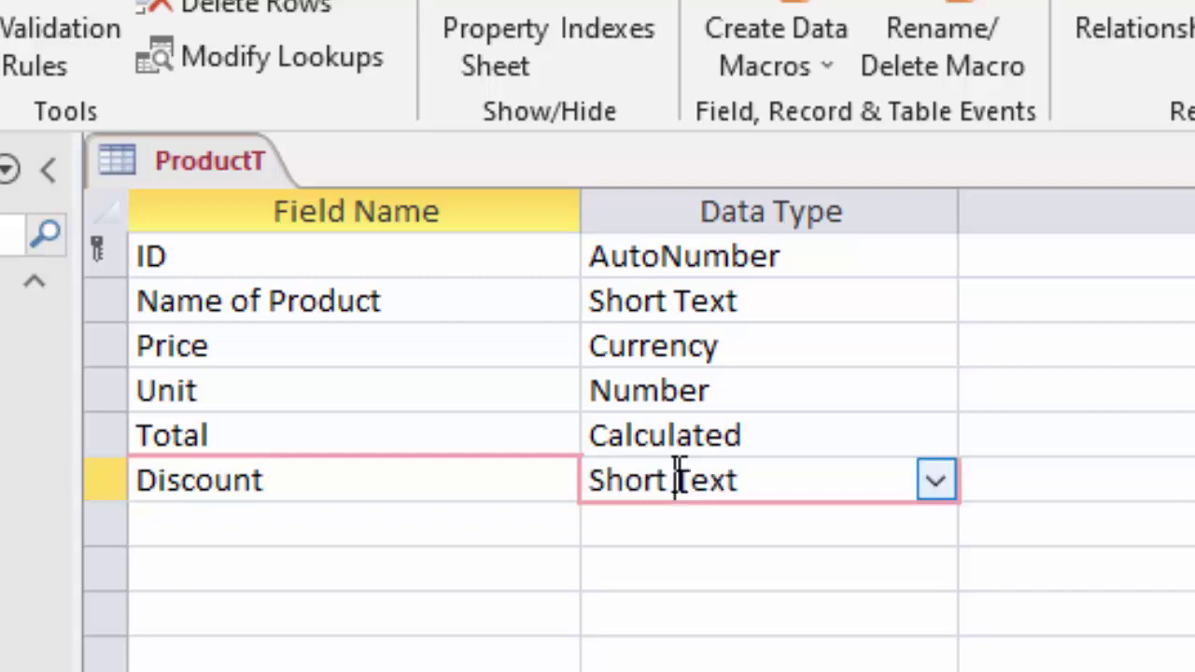
pyautogui.click(934, 484)
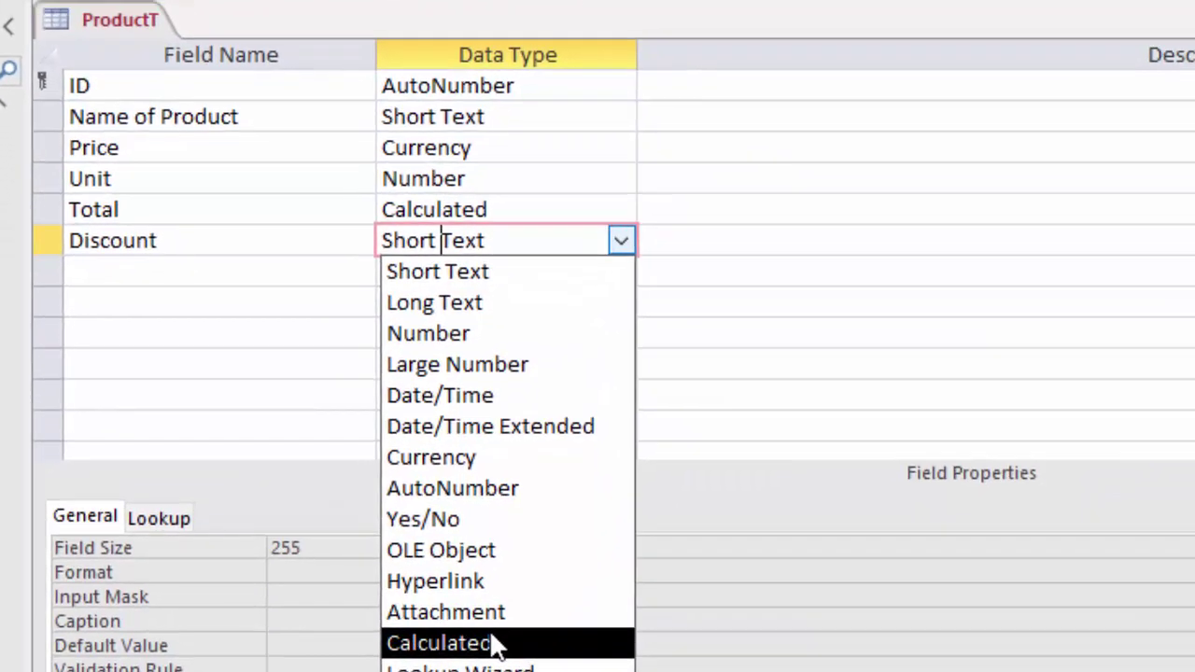
# Make Discount calculated: IIf([Total]>=5000,"Five hundreds",IIf([Total]>=3000,"Three hundreds","Zero"))
pyautogui.click(494, 641)
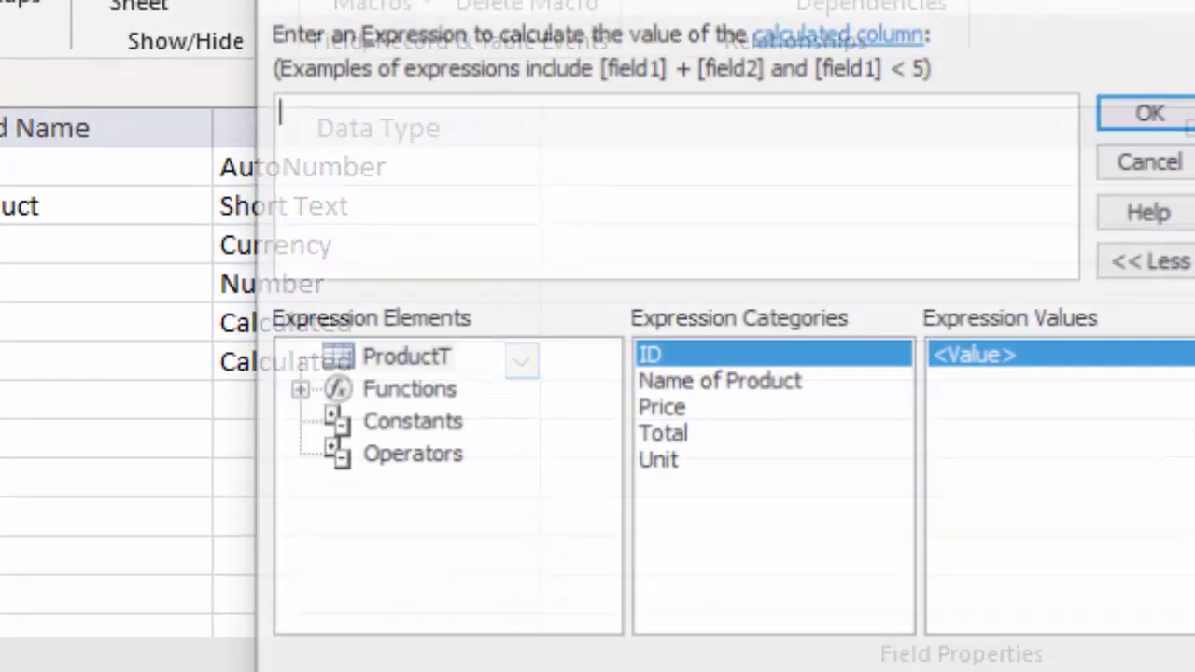
pyautogui.write('iif')
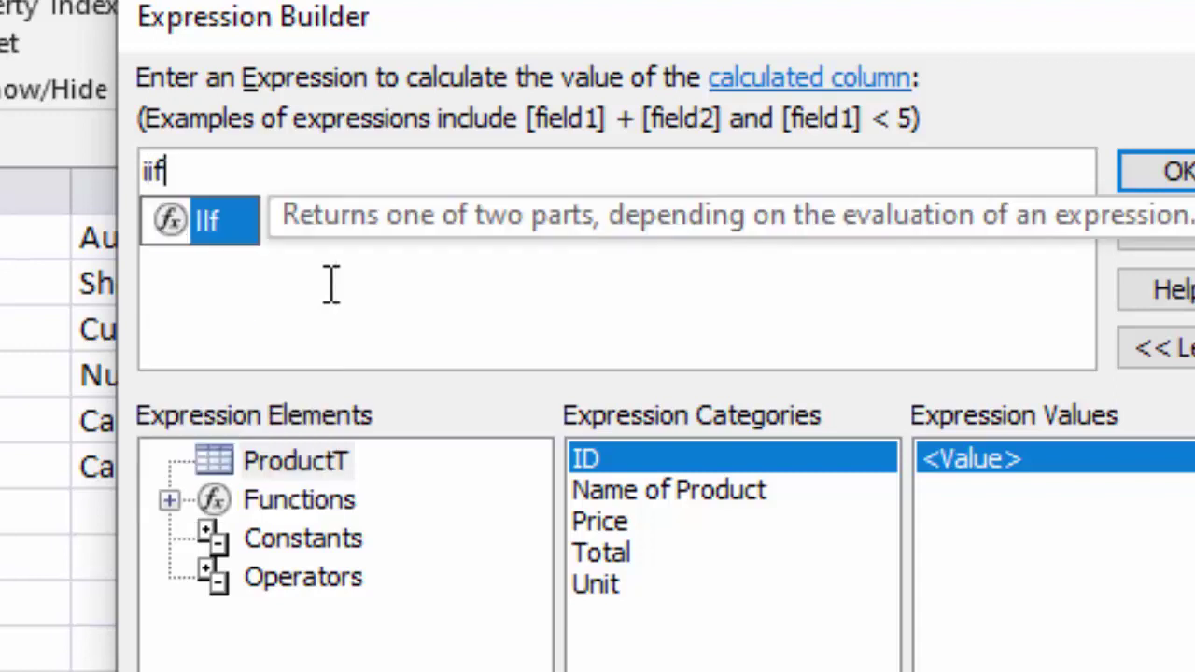
pyautogui.write('(')
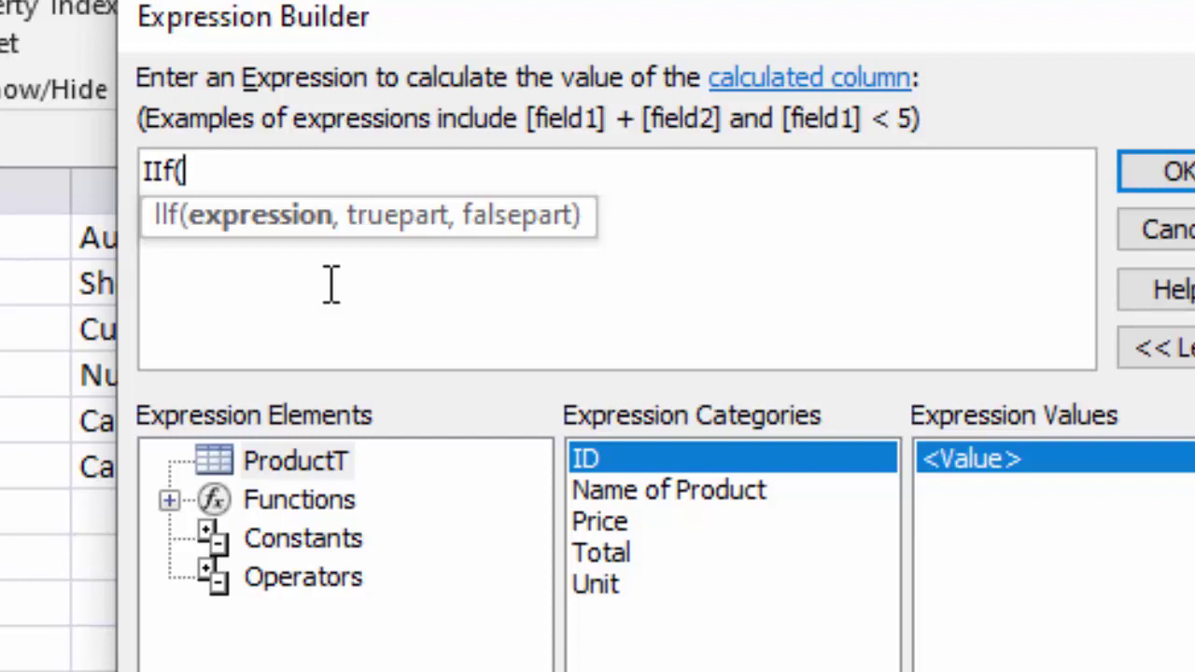
pyautogui.write('[')
pyautogui.write('T')
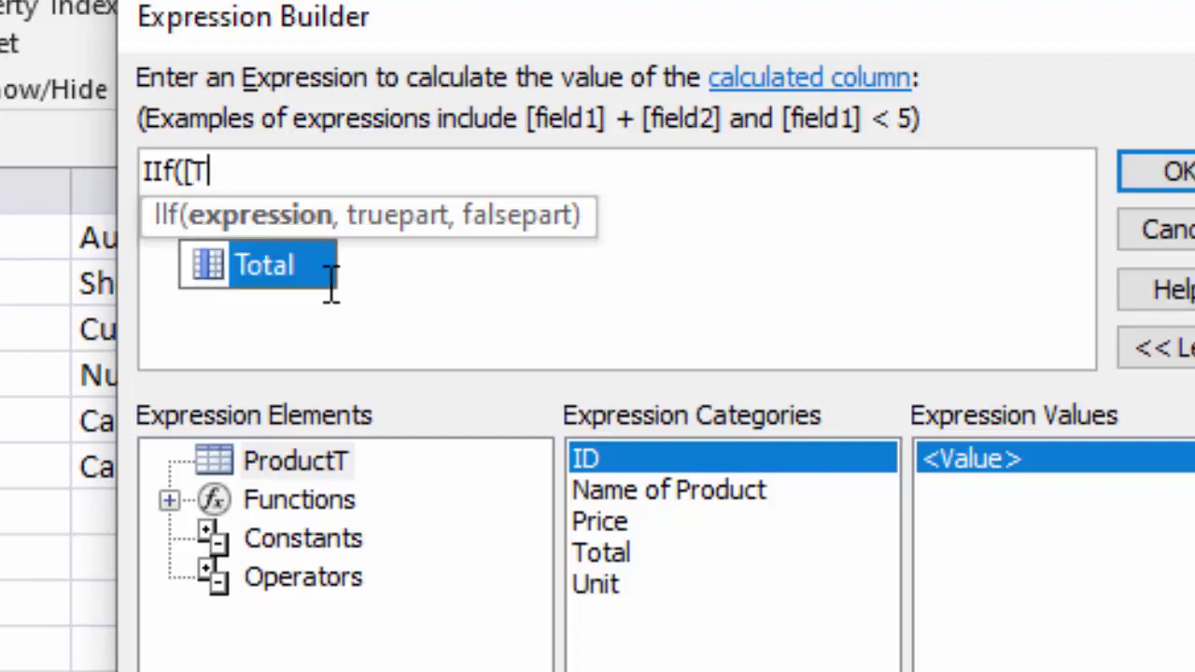
pyautogui.press('Tab')
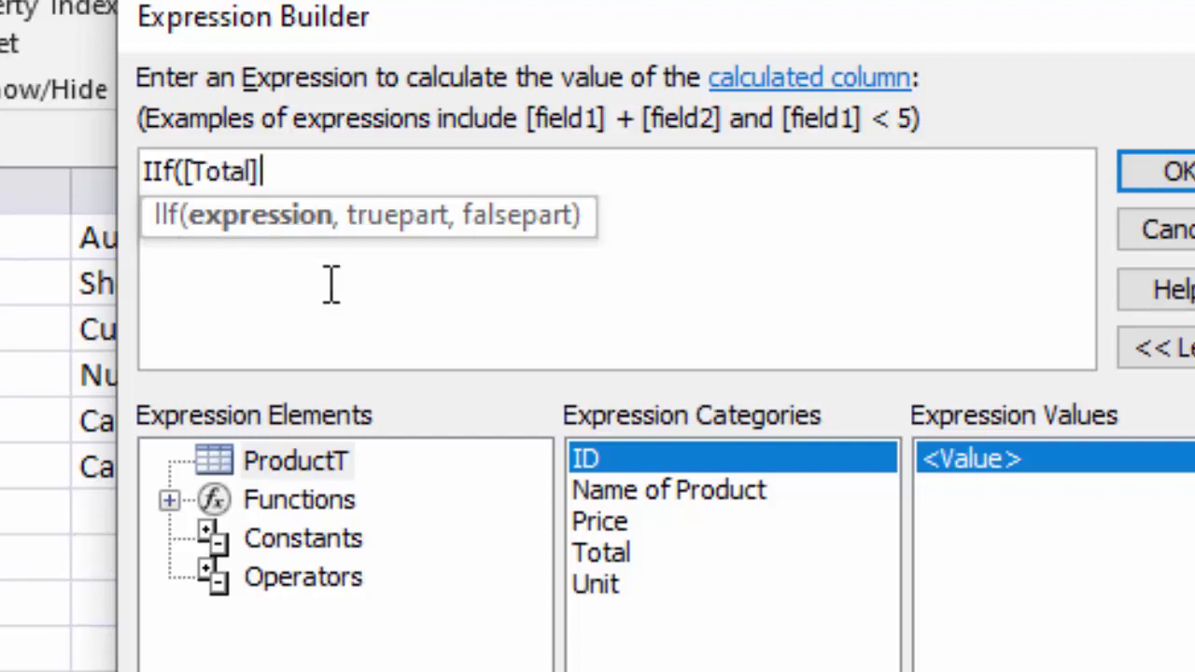
pyautogui.write('>=')
pyautogui.write('500')
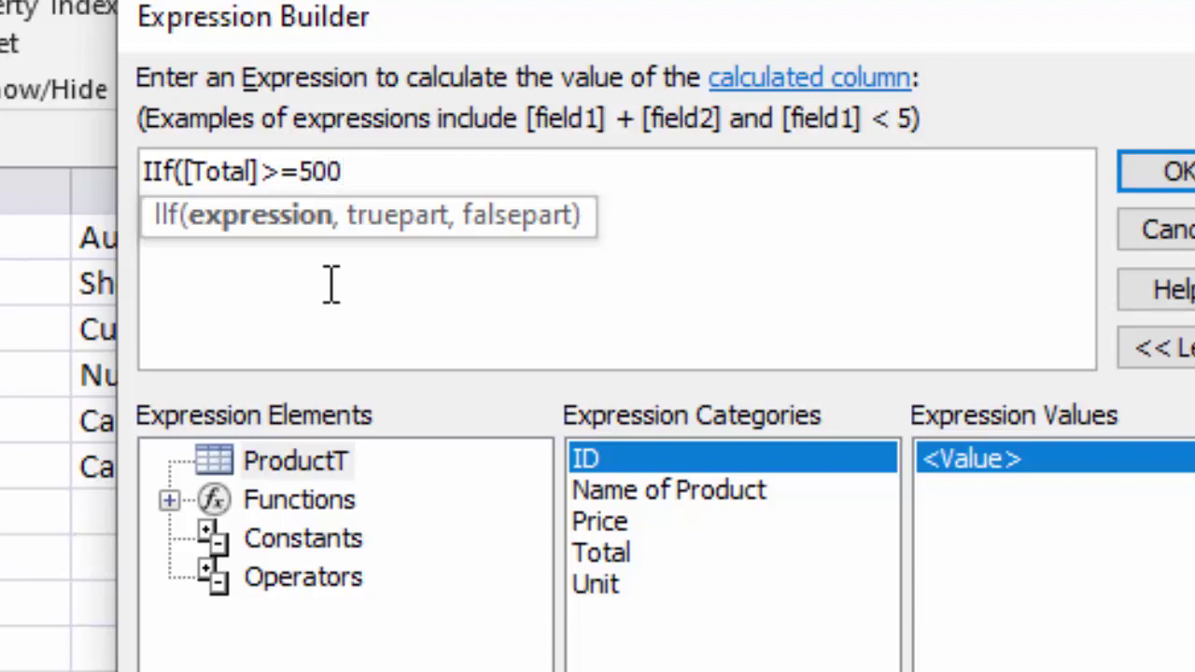
pyautogui.write(',')
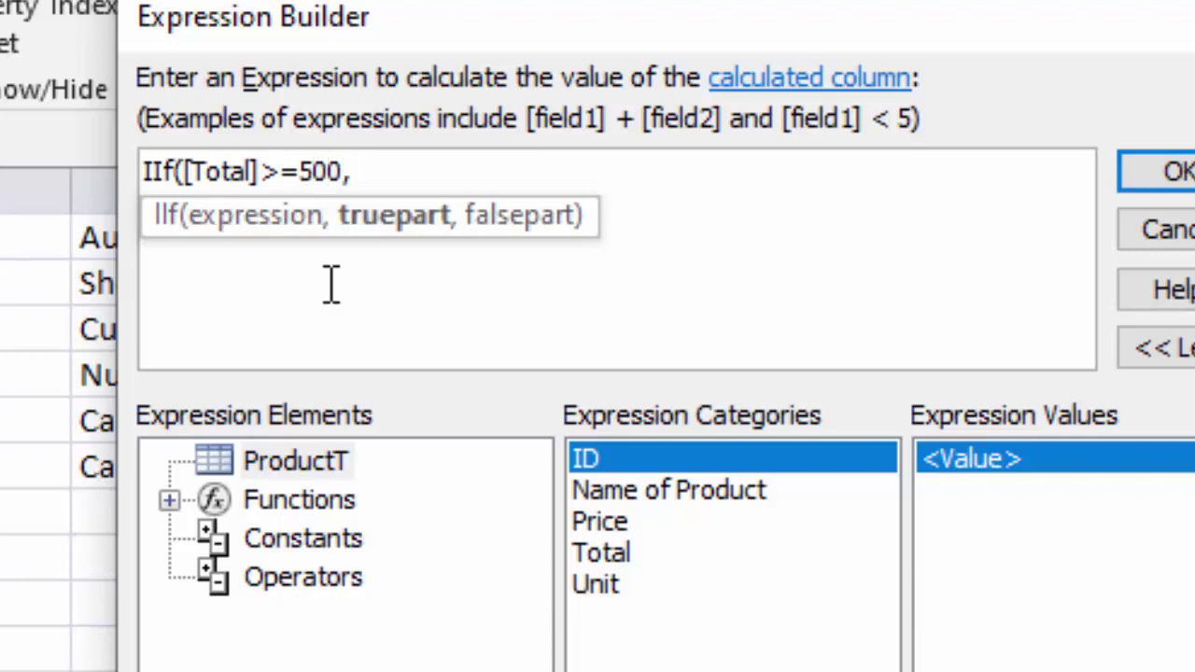
pyautogui.press('BackSpace')
pyautogui.write('0,')
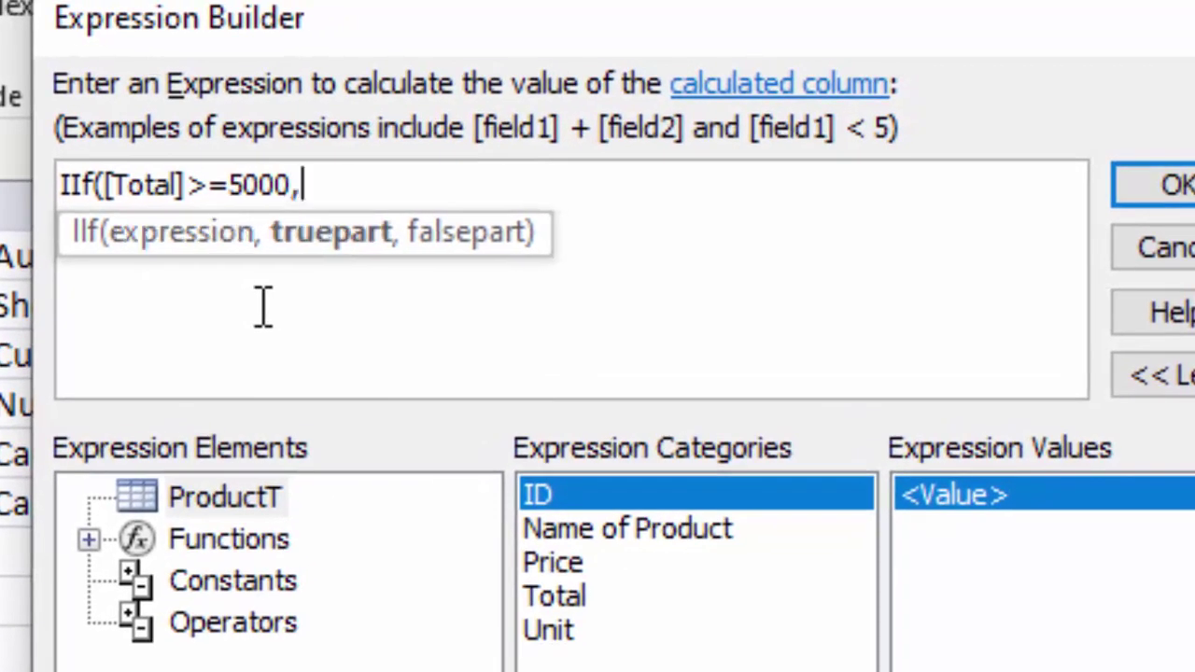
pyautogui.write('"')
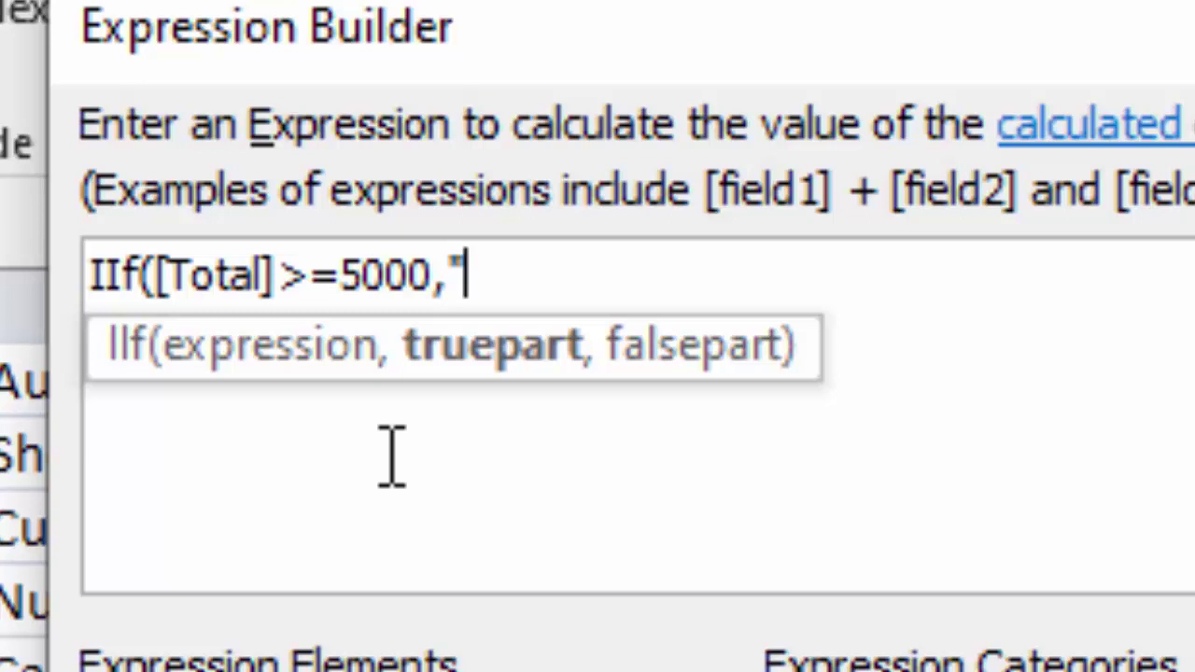
pyautogui.write('F')
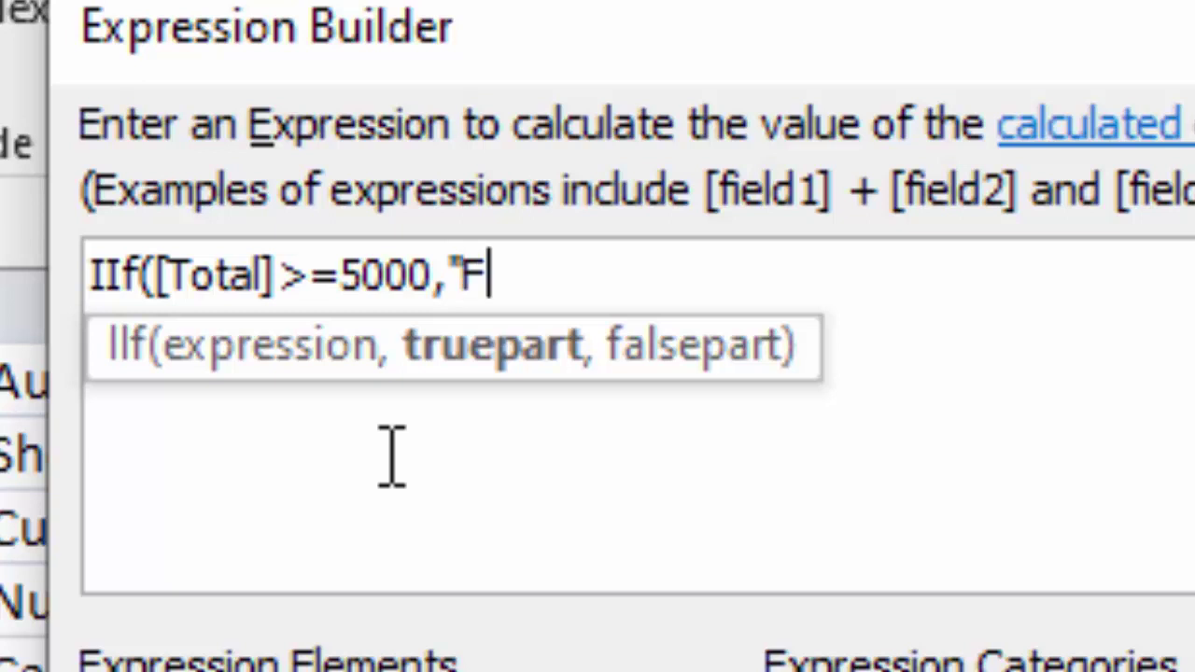
pyautogui.write('ive h')
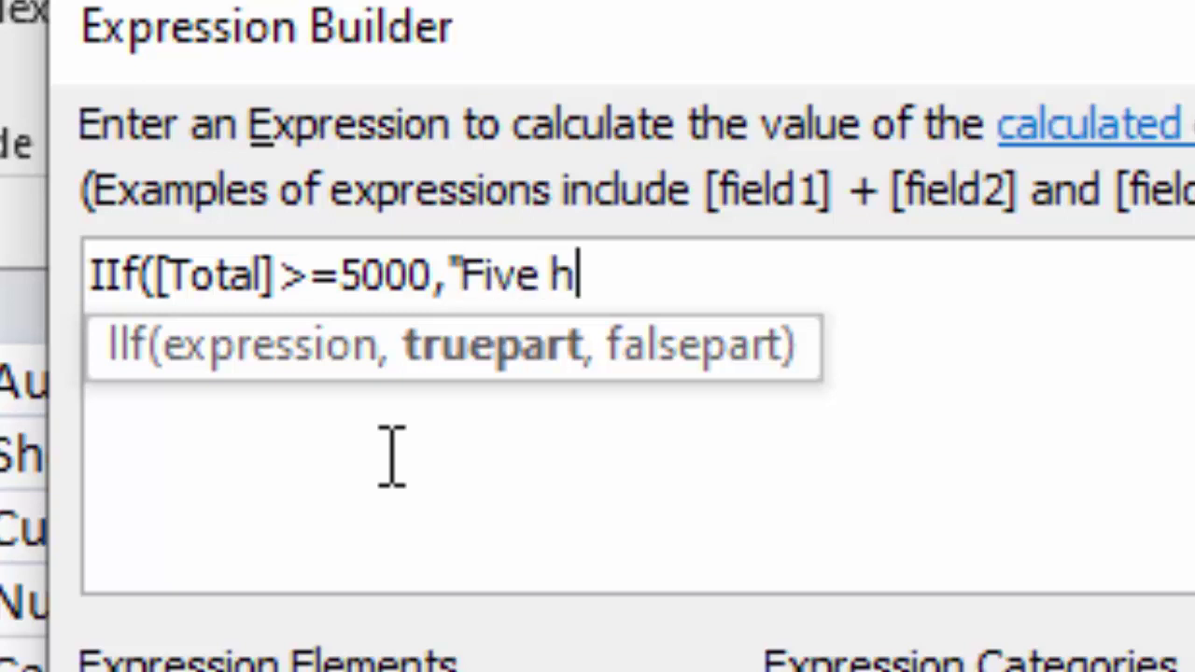
pyautogui.write('undr')
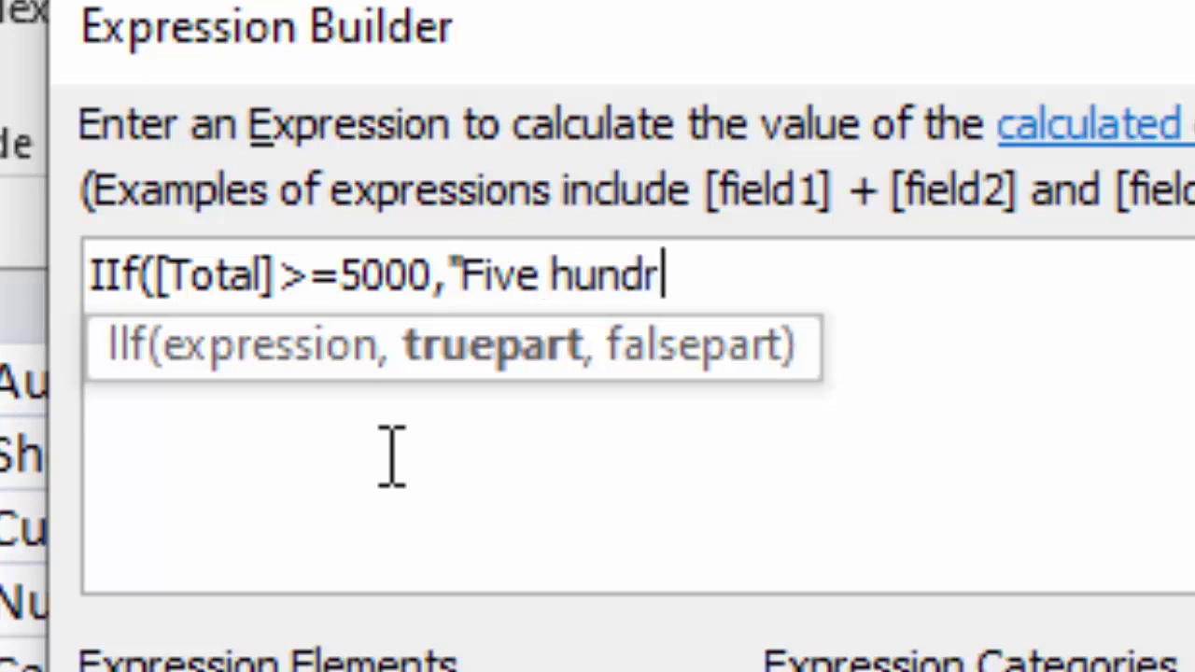
pyautogui.write('eds')
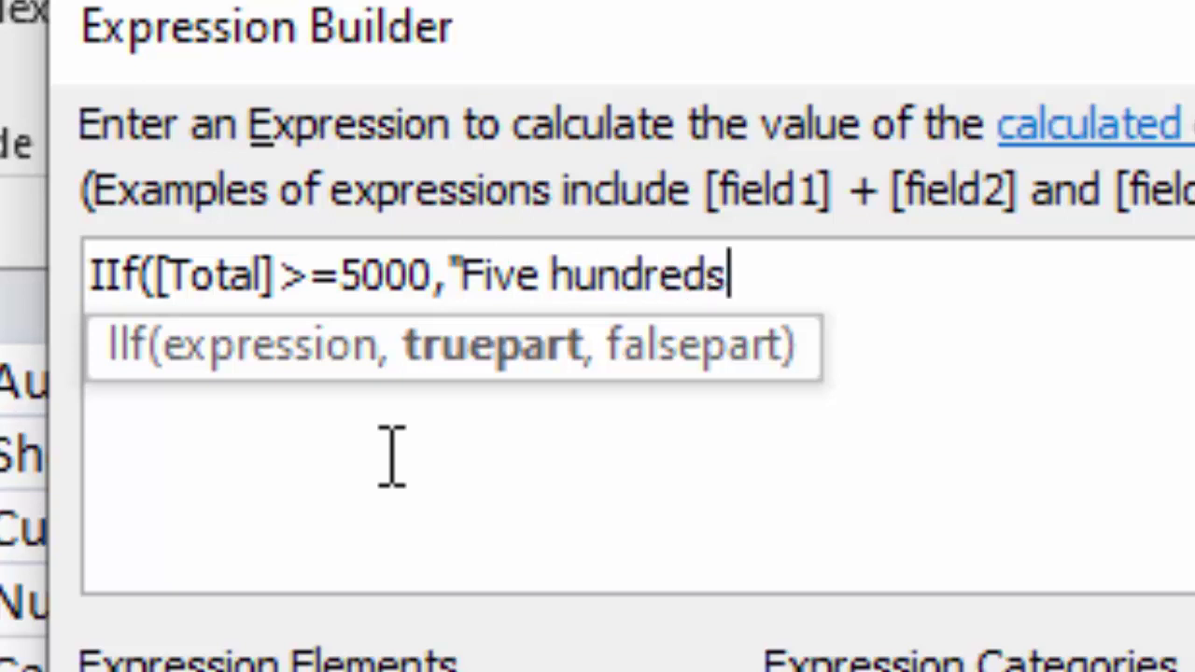
pyautogui.write('"')
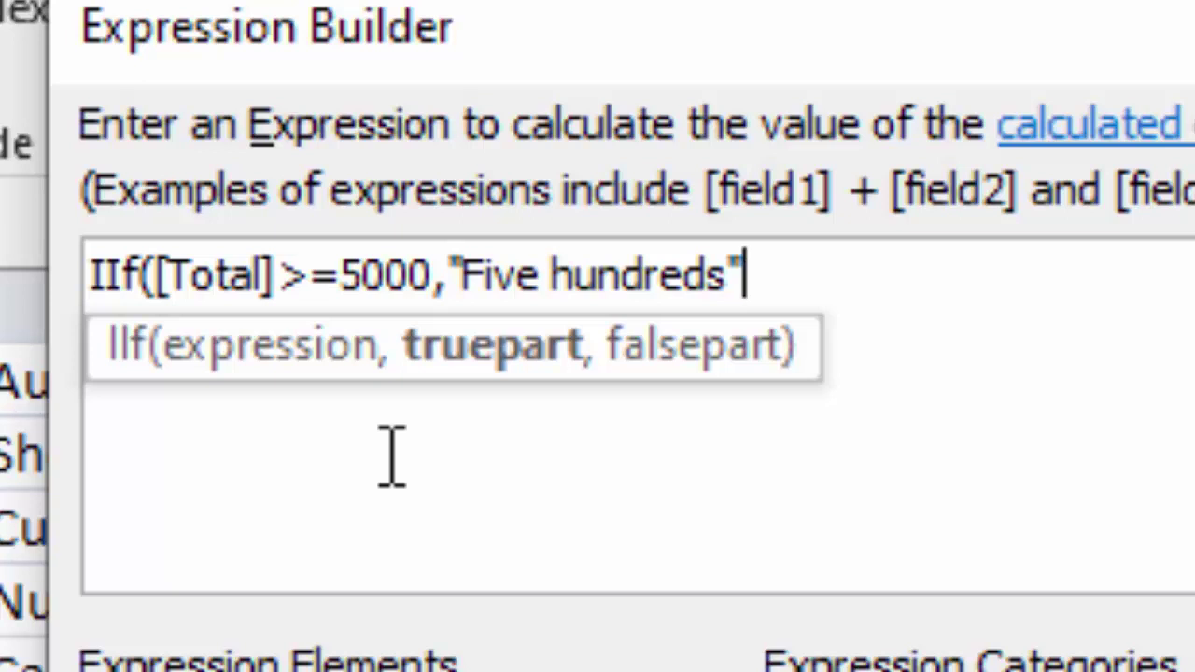
pyautogui.write(',')
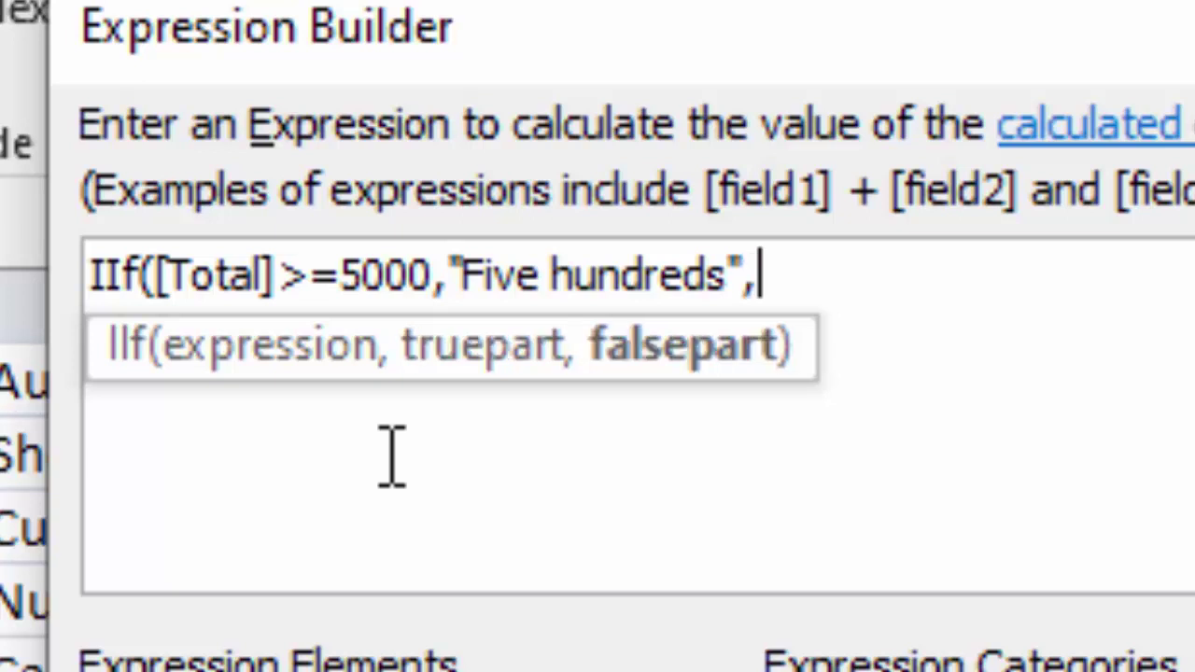
pyautogui.write('ii(')
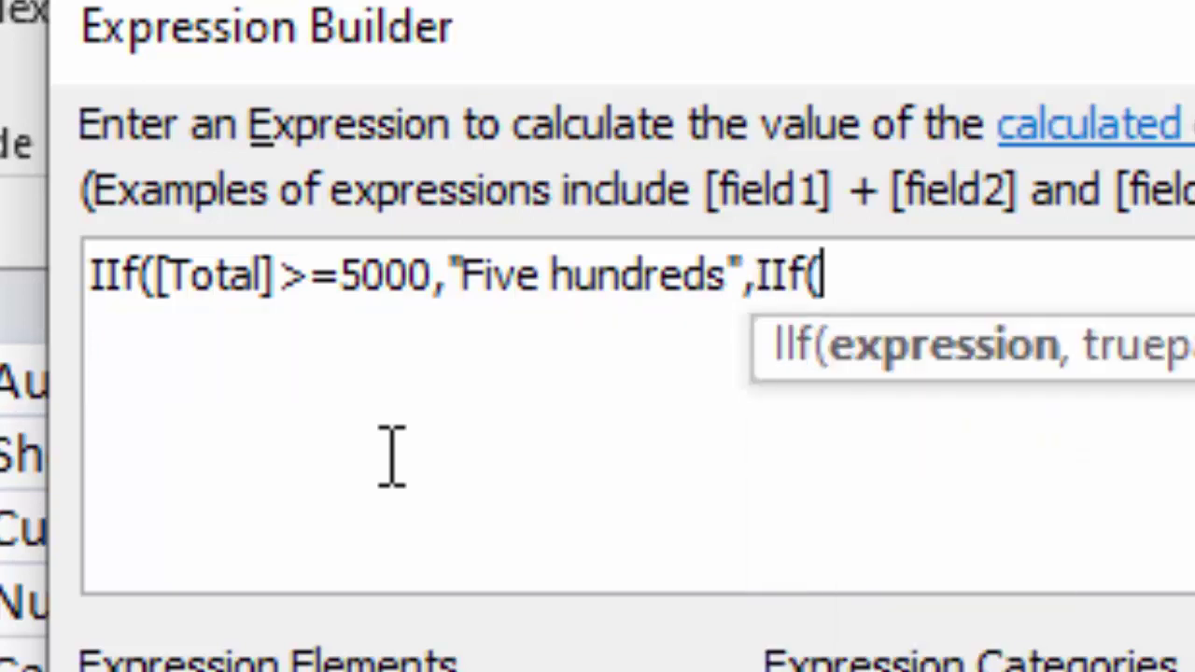
pyautogui.write('[')
pyautogui.write('Tot')
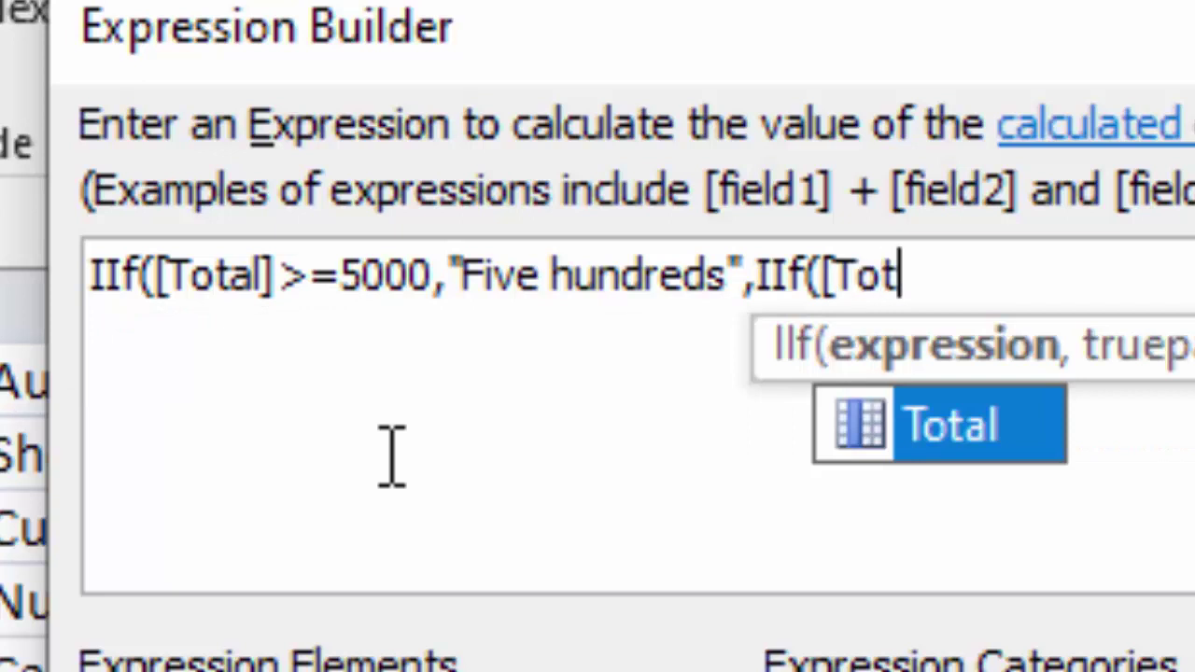
pyautogui.write('al')
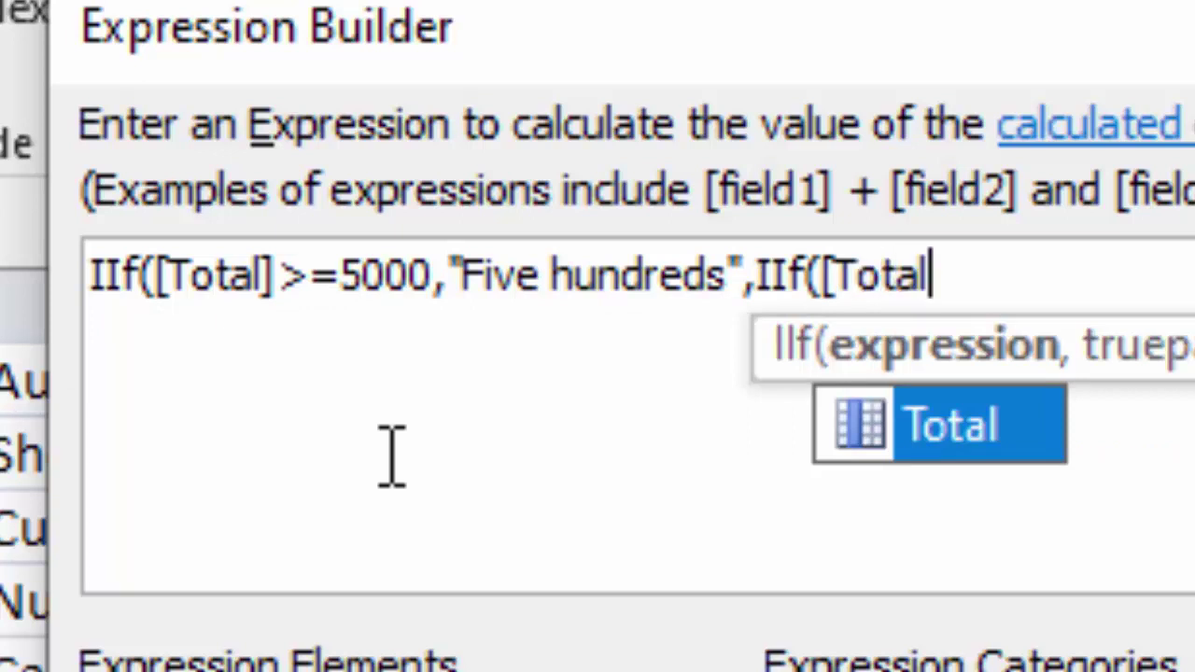
pyautogui.write(']')
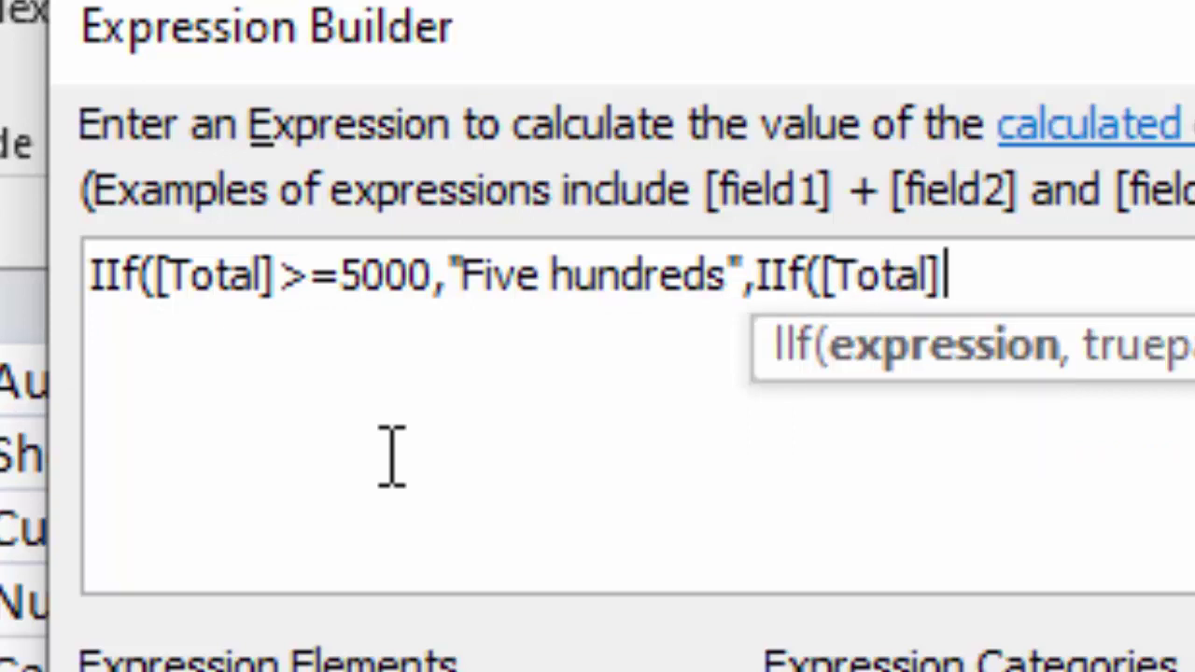
pyautogui.write('>=3')
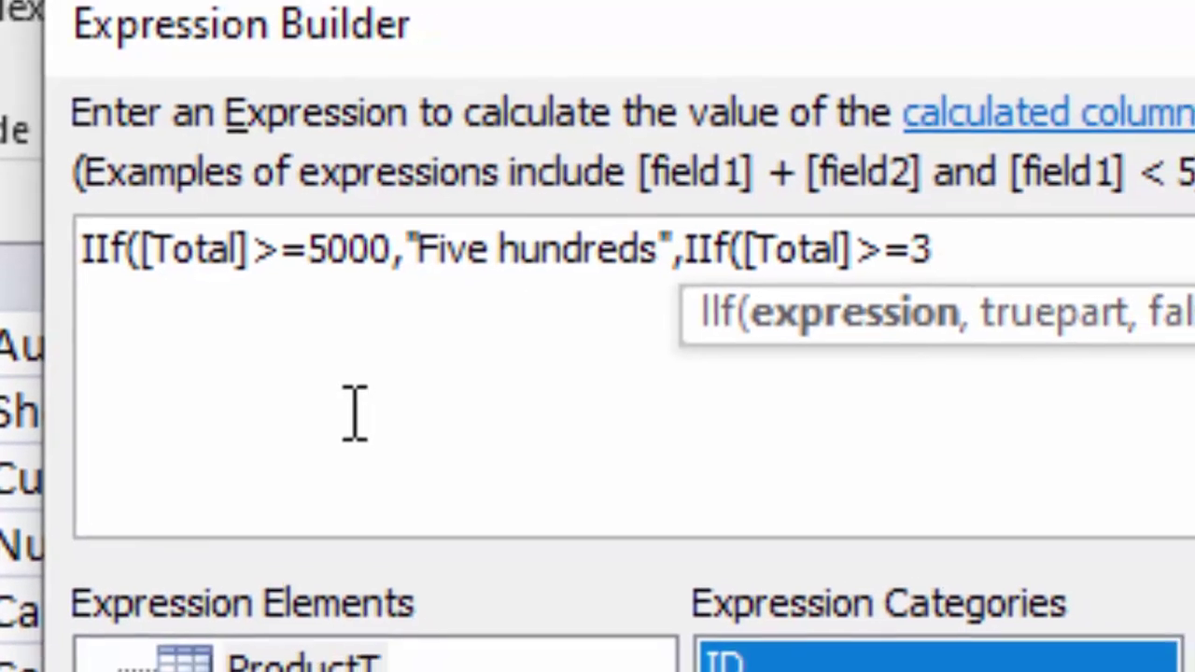
pyautogui.write('00')
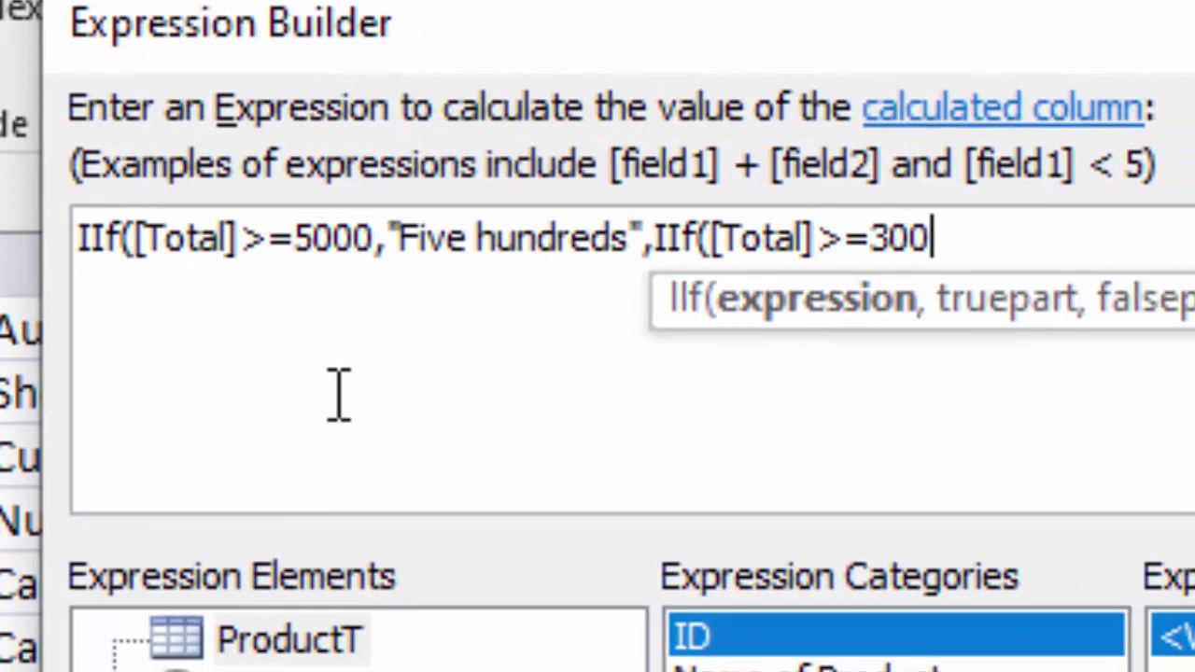
pyautogui.write('0')
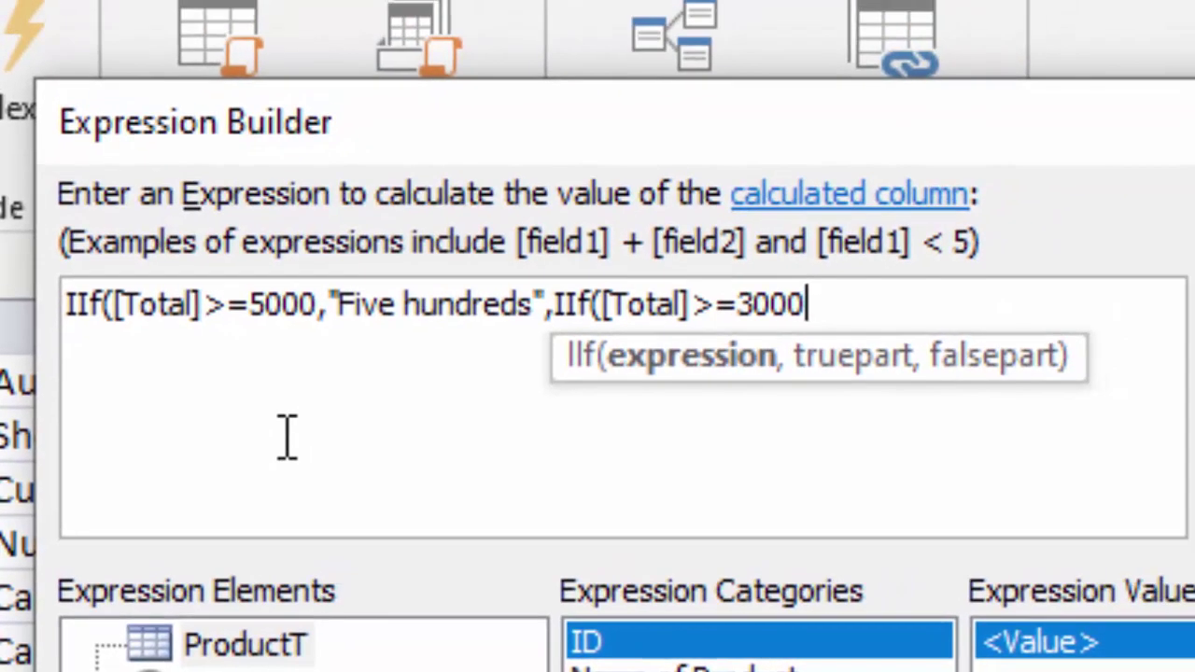
pyautogui.write(',"')
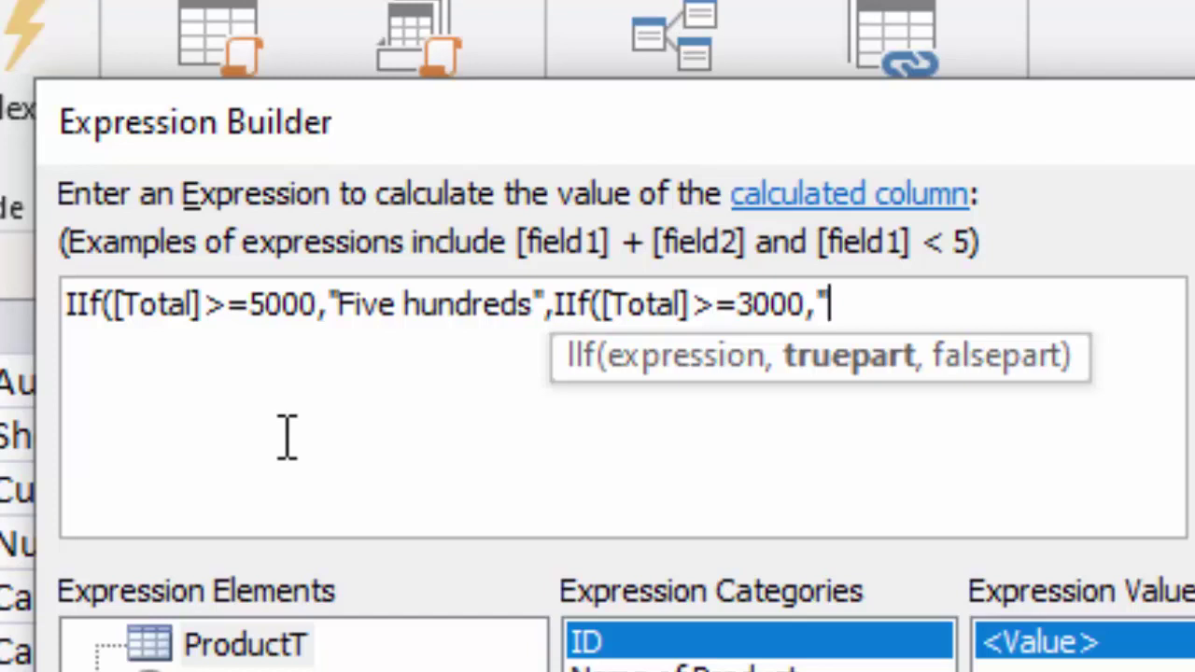
pyautogui.write('Thre')
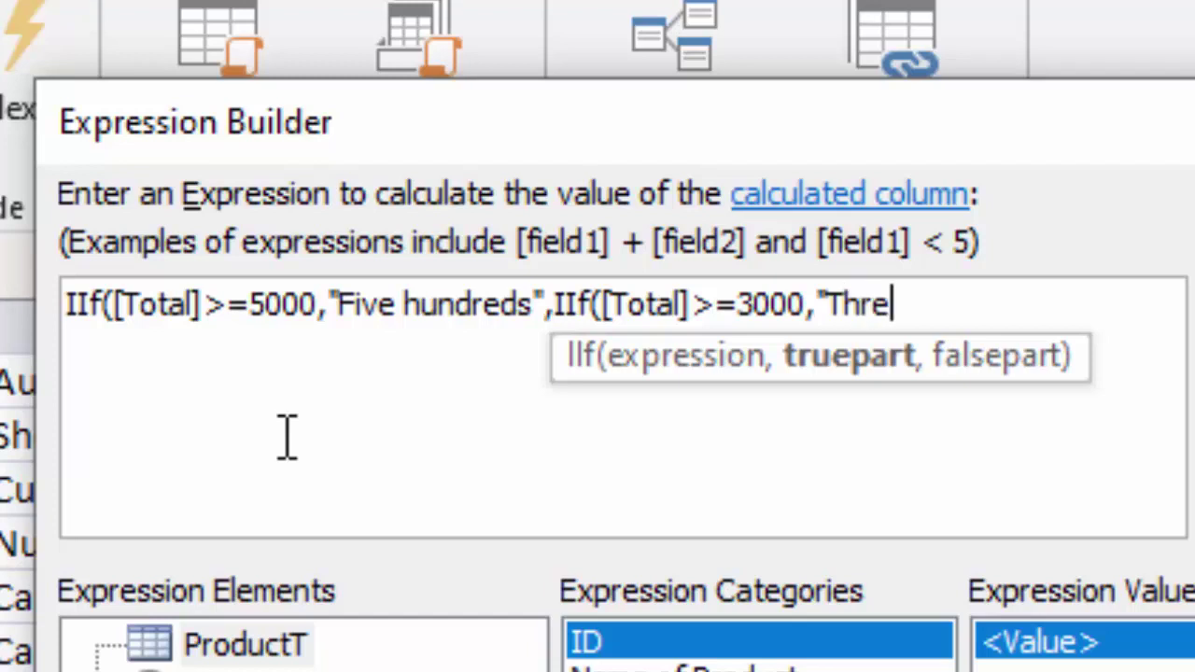
pyautogui.write('e hun')
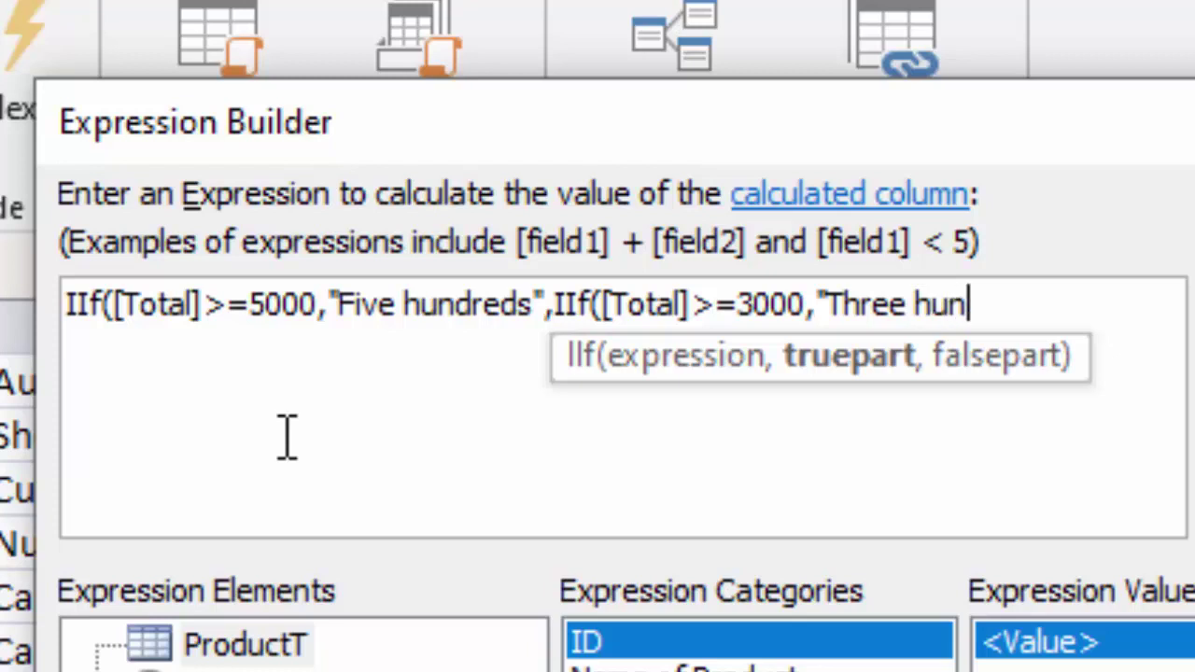
pyautogui.write('dreds')
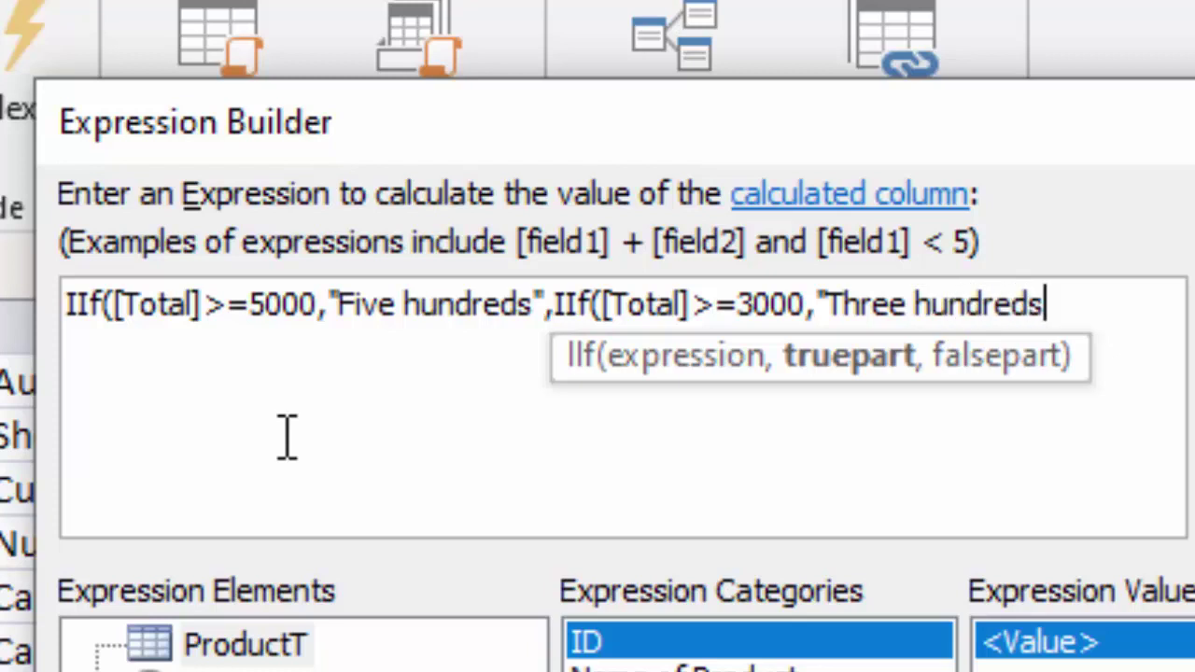
pyautogui.write('"')
pyautogui.write(',')
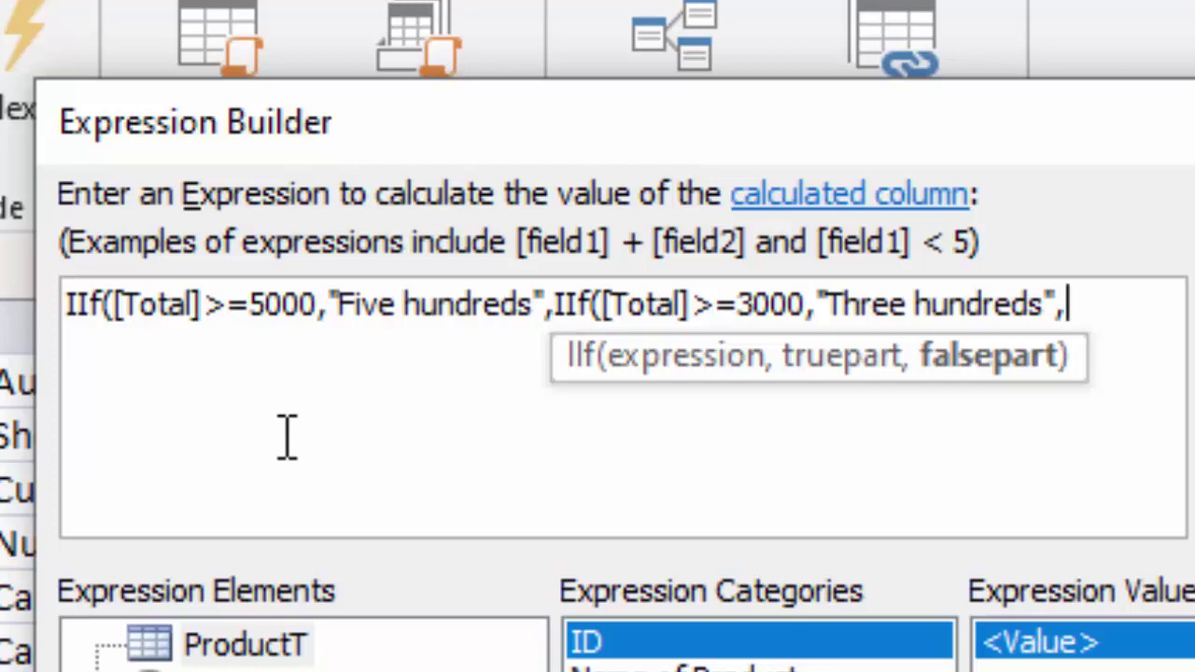
pyautogui.write('"')
pyautogui.write('Zero')
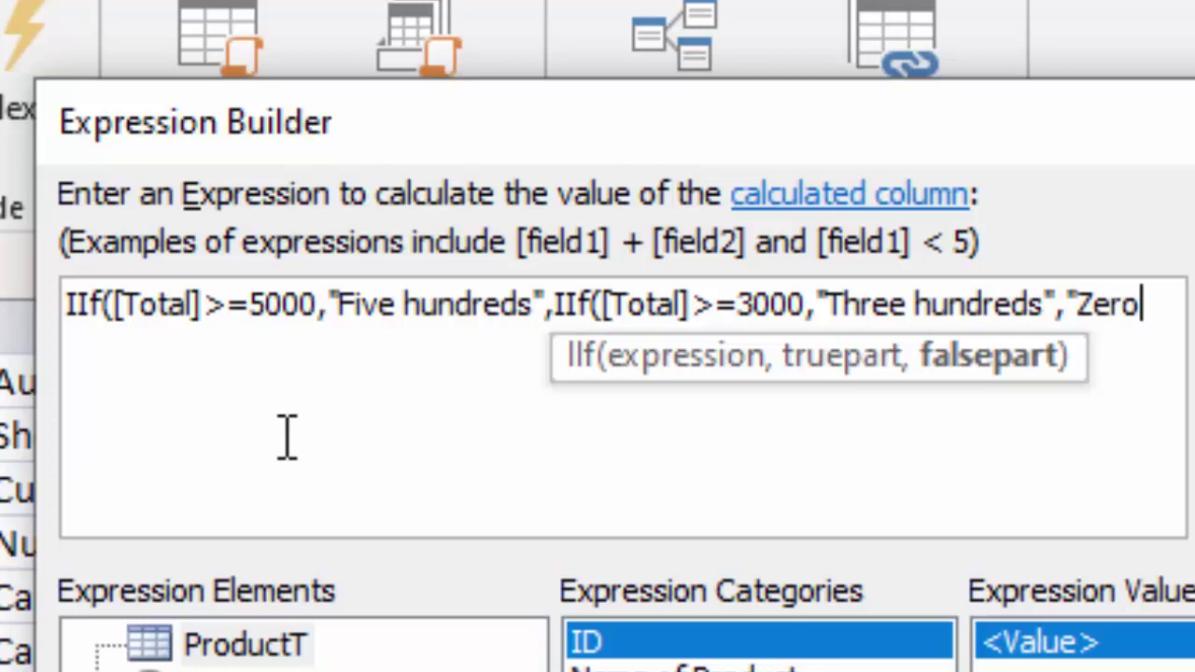
pyautogui.write('")')
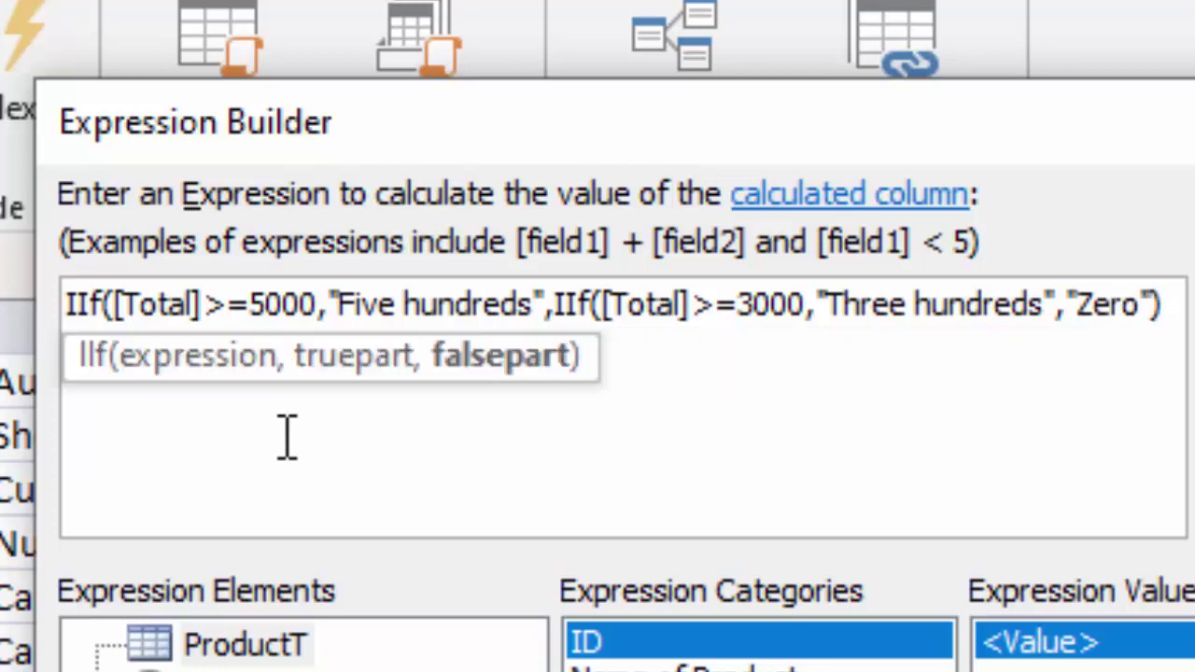
pyautogui.write(')')
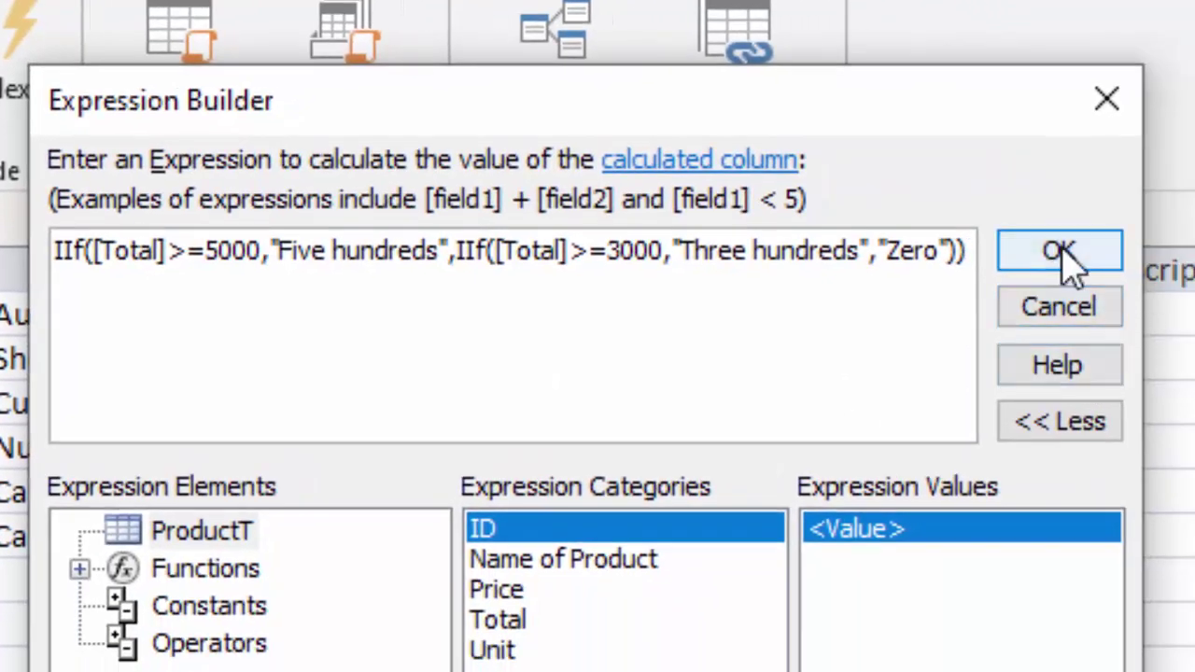
# Save ProductT, view its records, and highlight Keyboard's Total 1800 and Discount Zero
pyautogui.click(1063, 252)
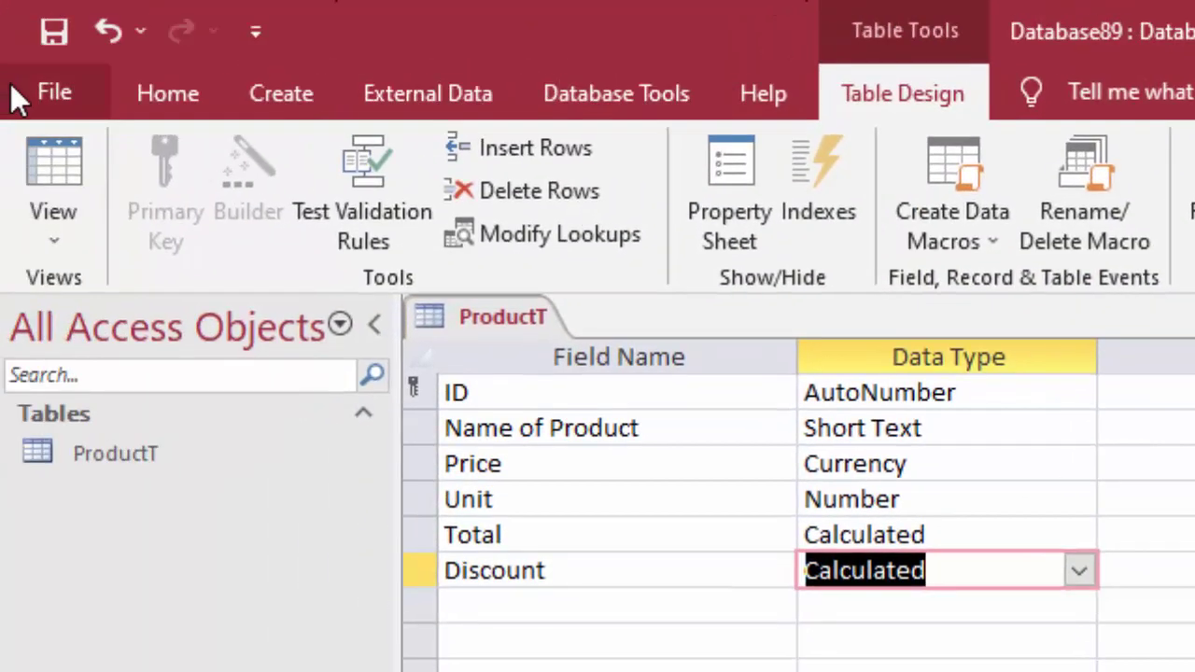
pyautogui.click(61, 161)
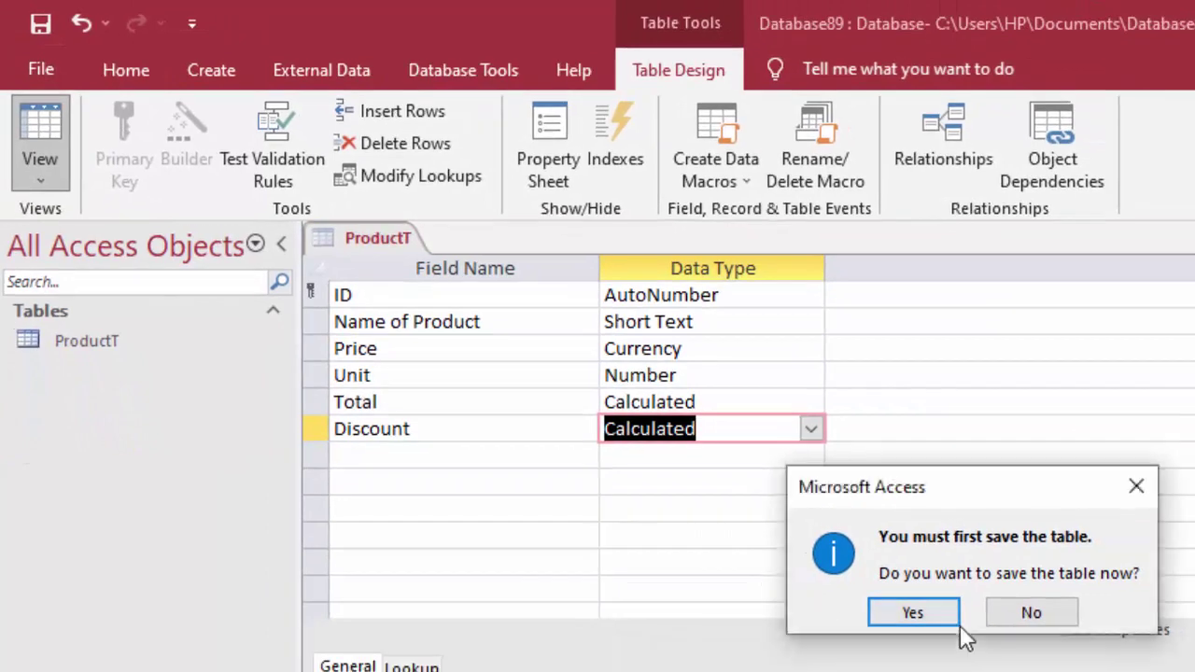
pyautogui.click(913, 613)
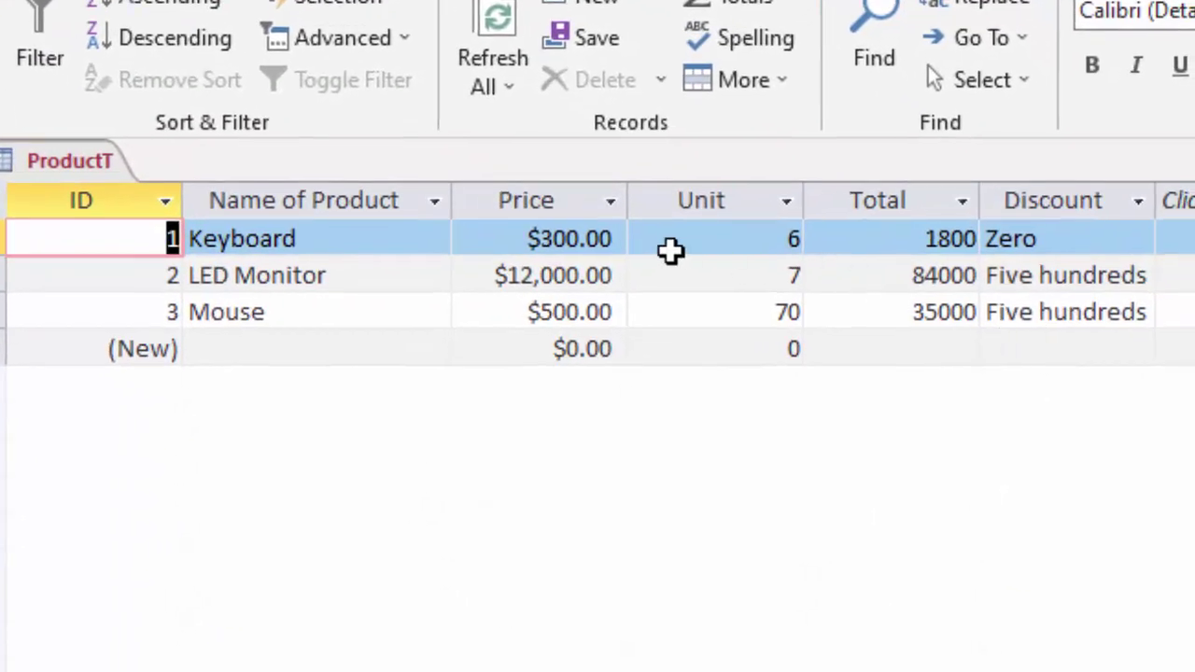
pyautogui.click(880, 241)
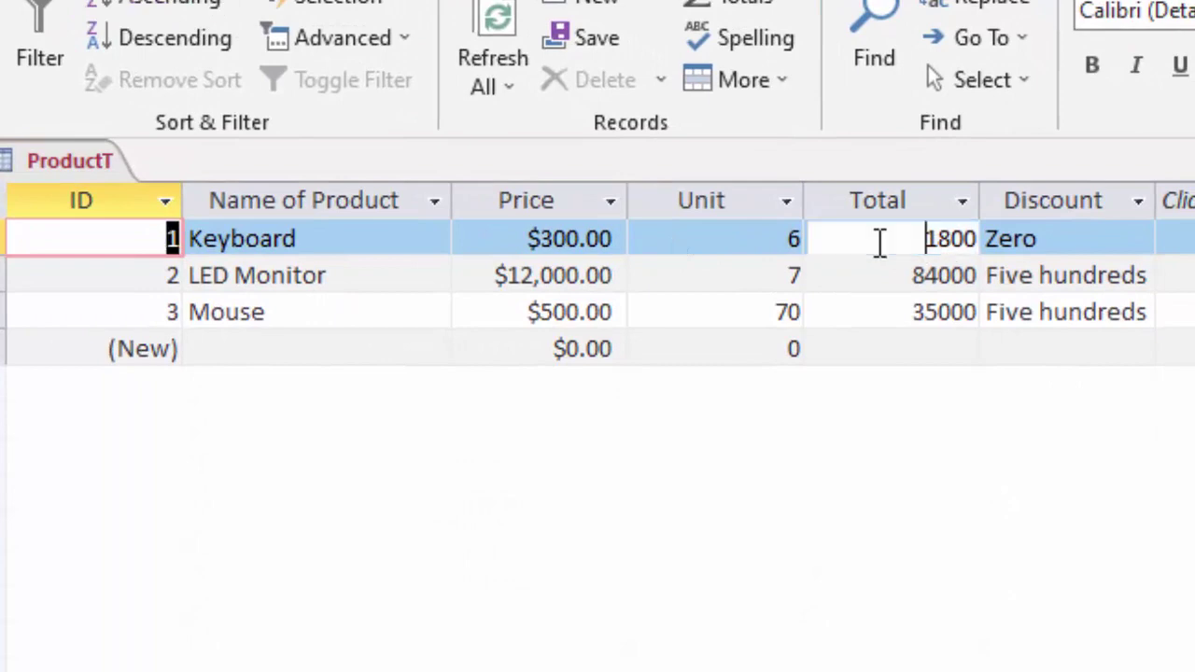
pyautogui.moveTo(880, 241); pyautogui.dragTo(984, 241)
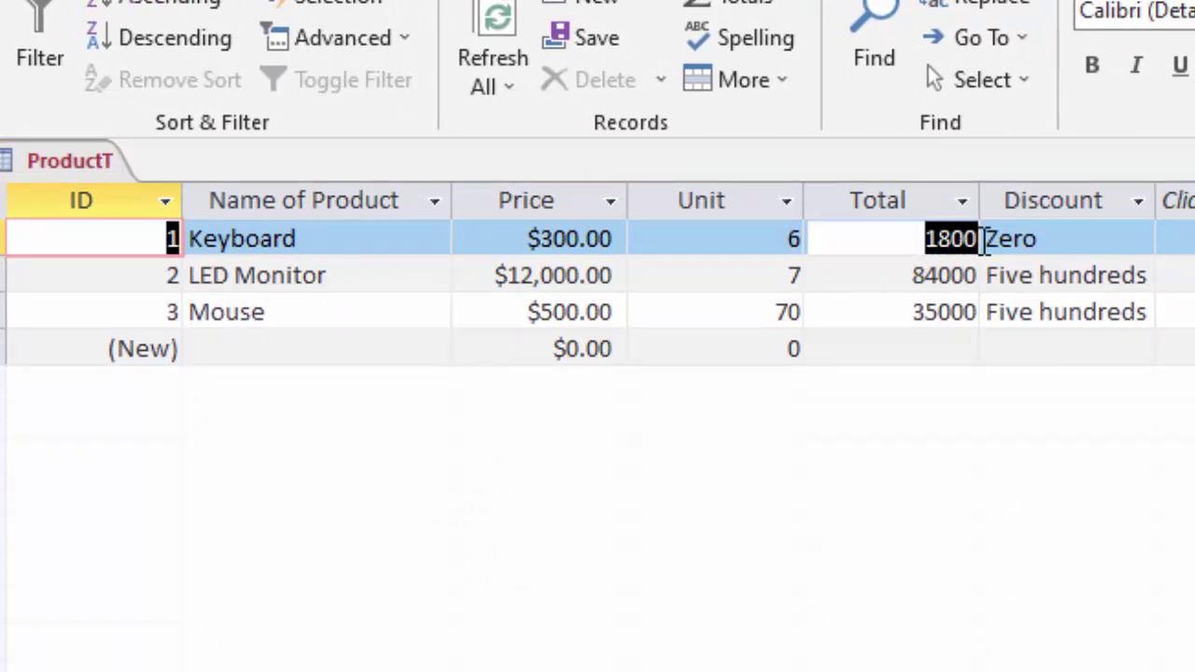
pyautogui.click(1053, 242)
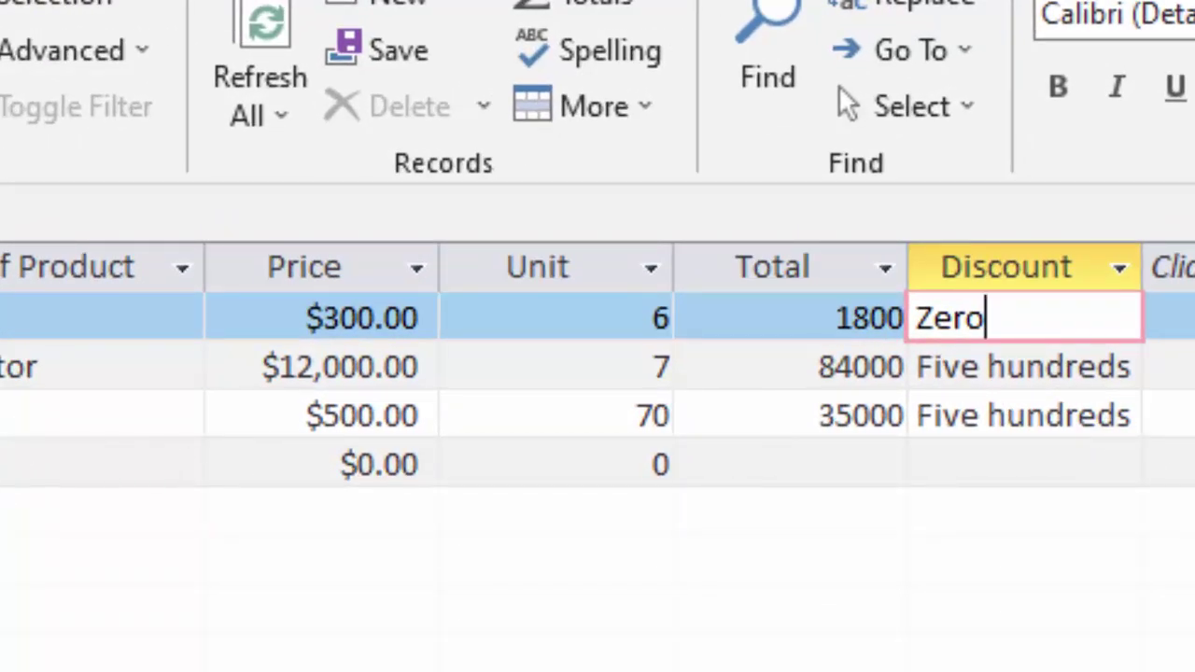
pyautogui.click(196, 377)
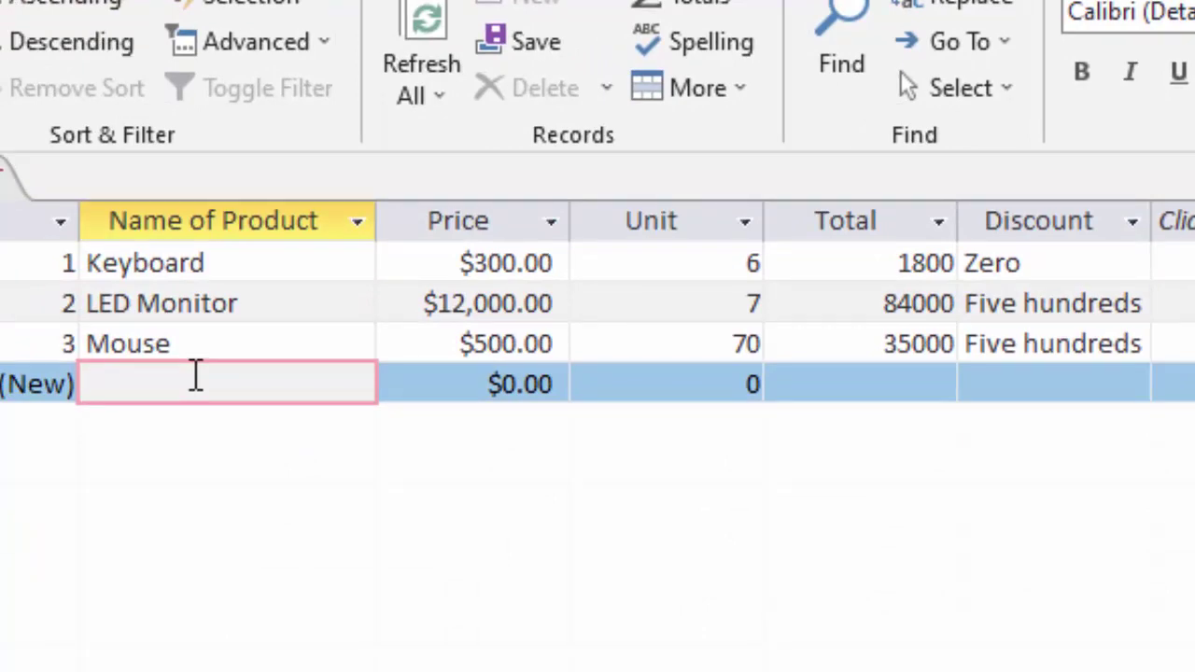
# Enter Headphone priced 770 with 7 units, yielding Total 5390
pyautogui.write('Hea')
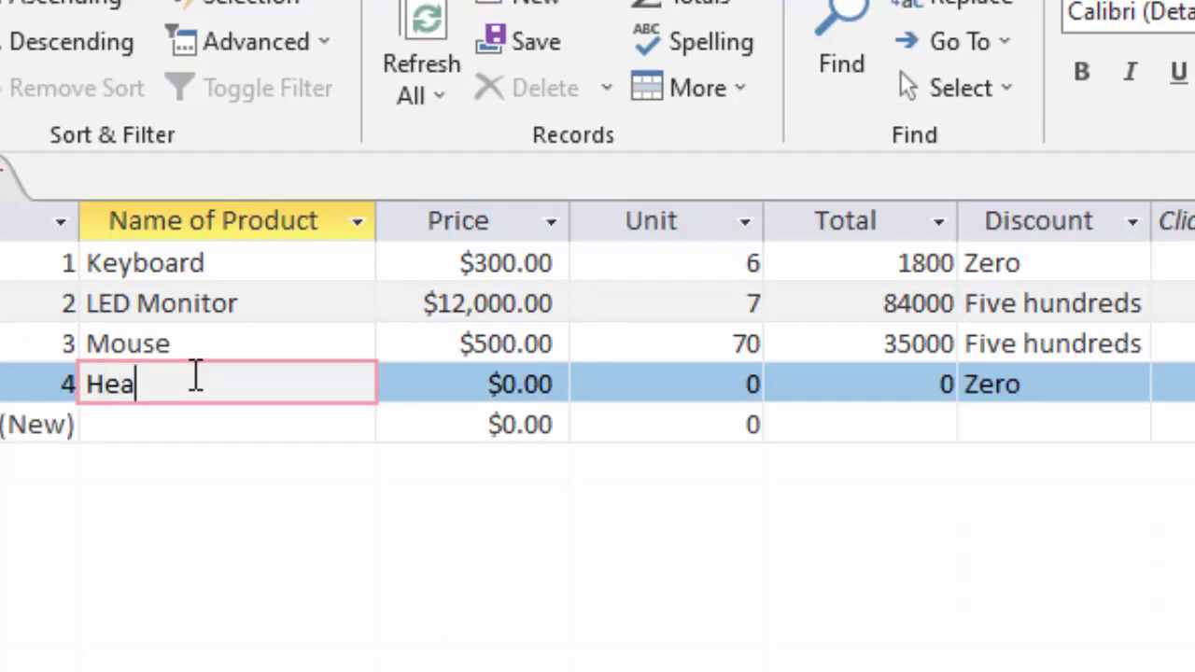
pyautogui.write('dpho')
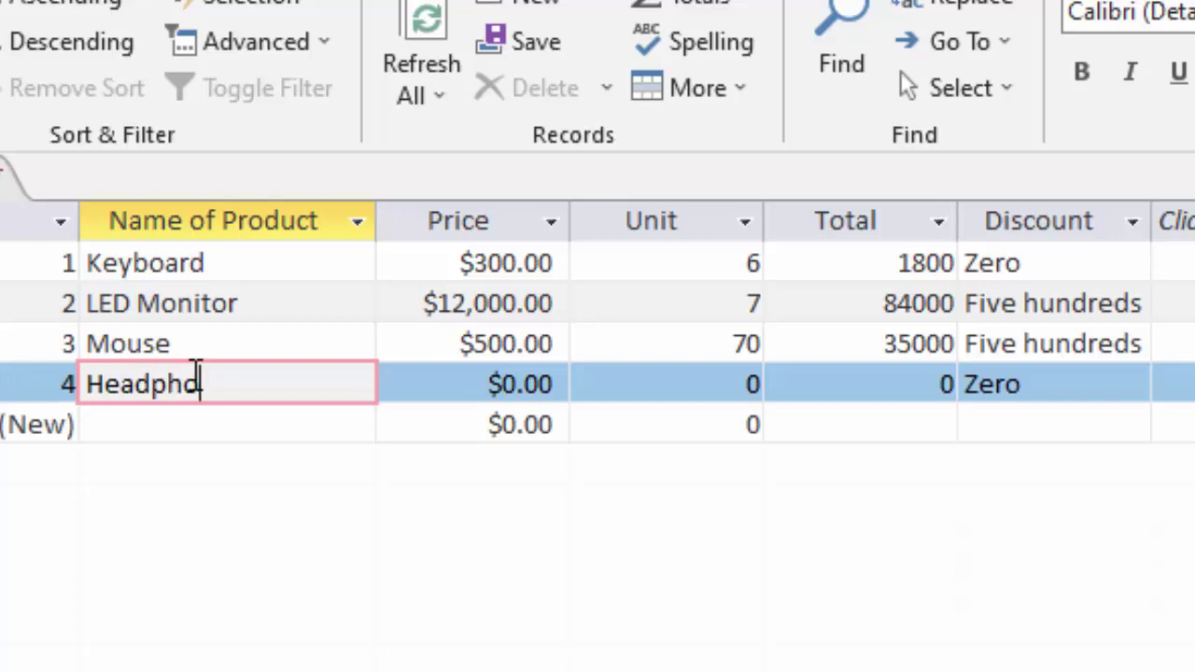
pyautogui.write('ne')
pyautogui.press('Tab')
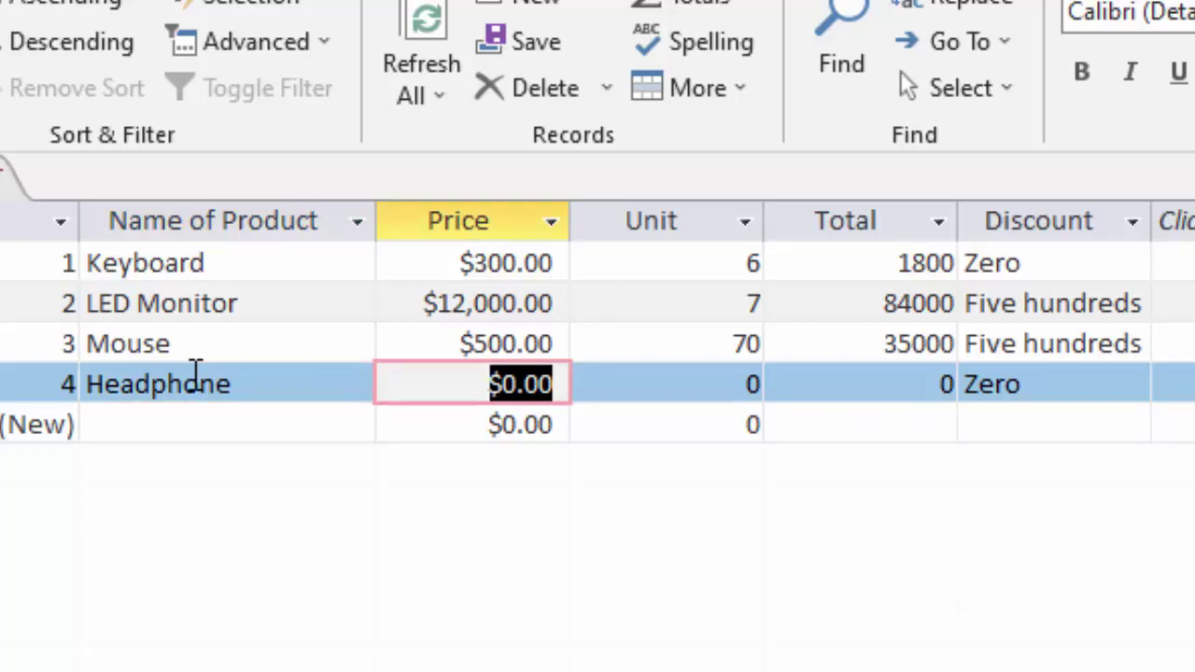
pyautogui.write('7')
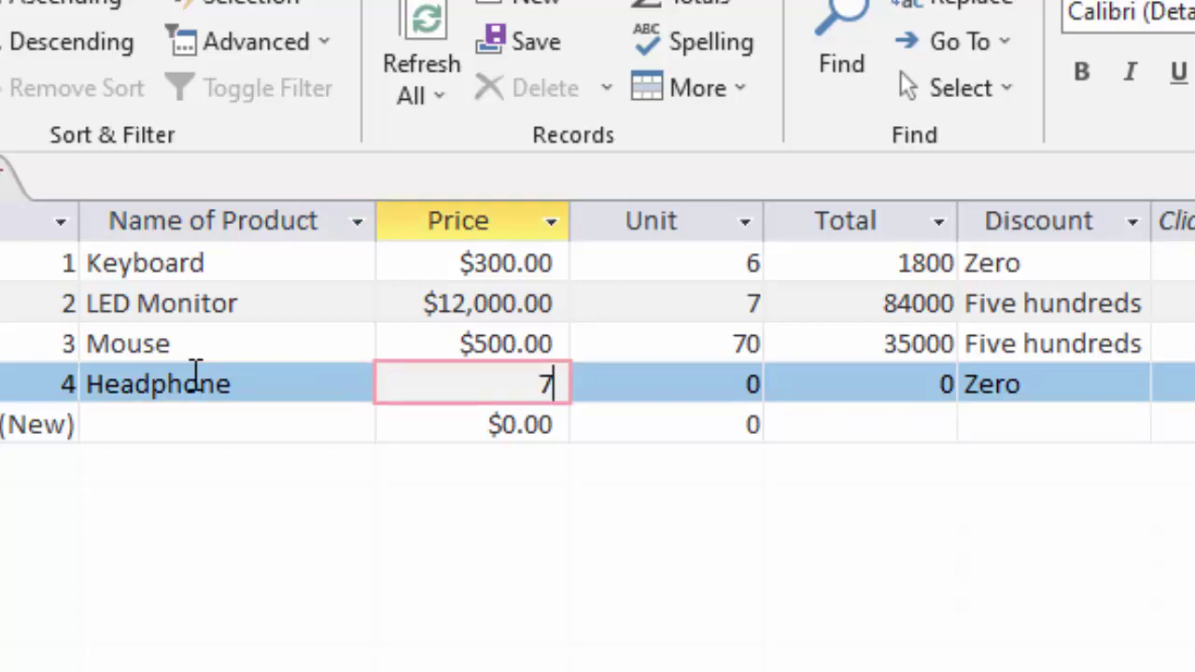
pyautogui.write('70')
pyautogui.press('Tab')
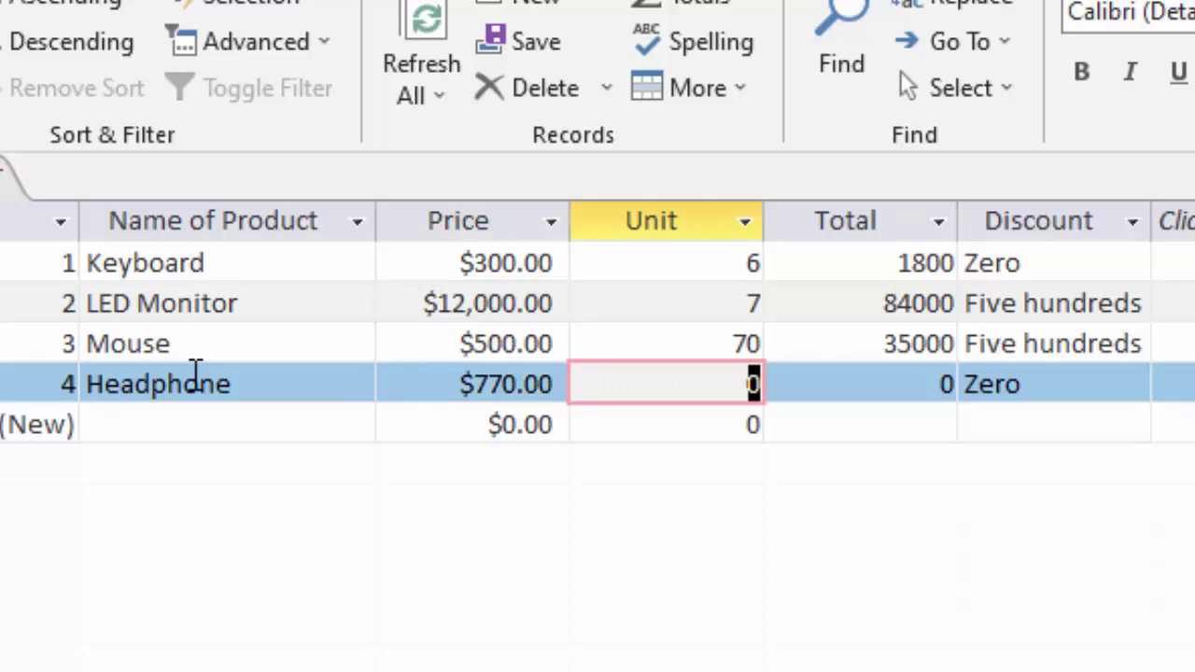
pyautogui.write('7')
pyautogui.press('Tab')
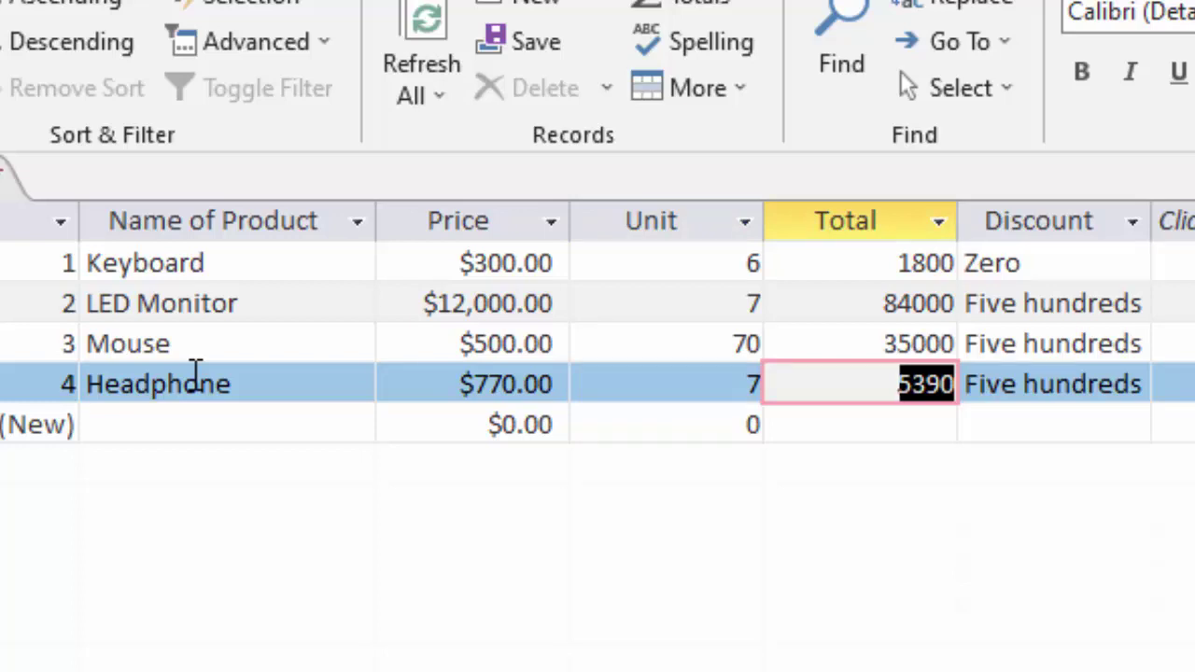
# Change Headphone's units to 4 so its 3080 total earns Three hundreds
pyautogui.click(756, 383)
pyautogui.write('3')
pyautogui.press('Tab')
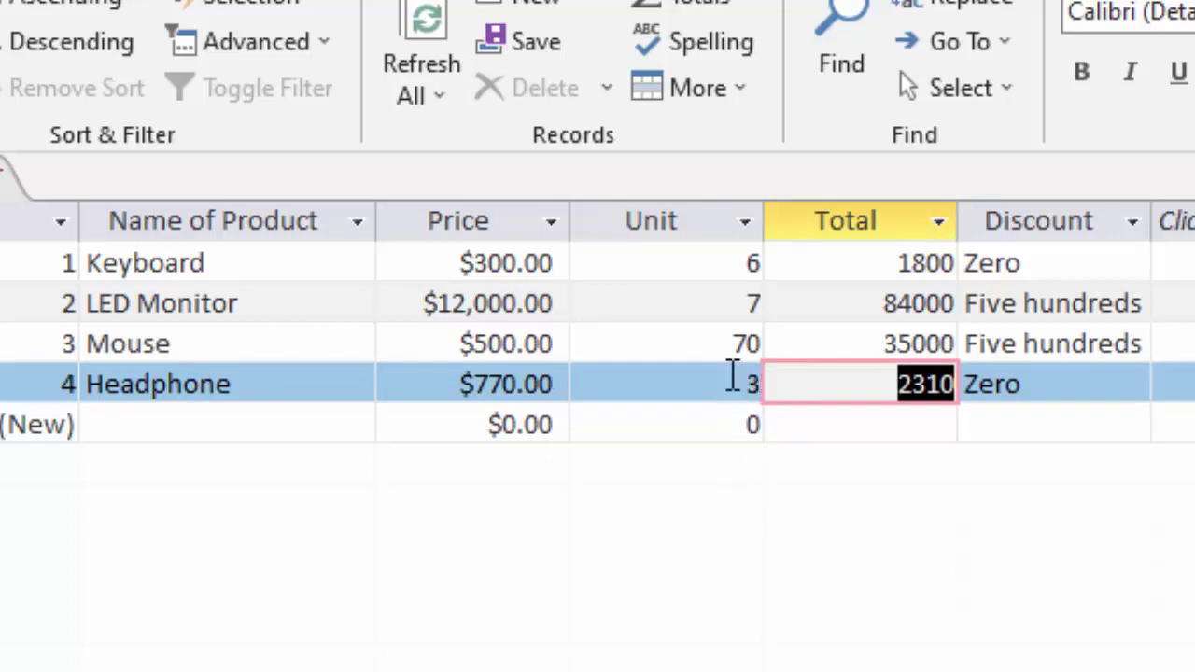
pyautogui.click(738, 382)
pyautogui.hotkey('shift', 'Tab')
pyautogui.write('4')
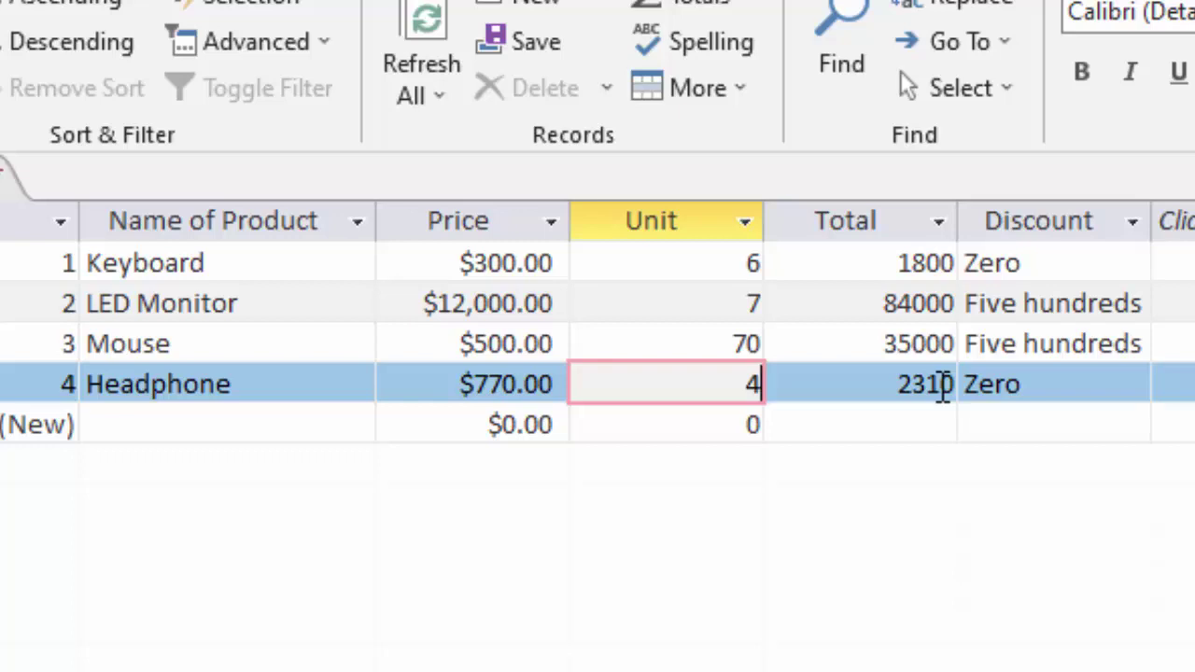
pyautogui.press('Tab')
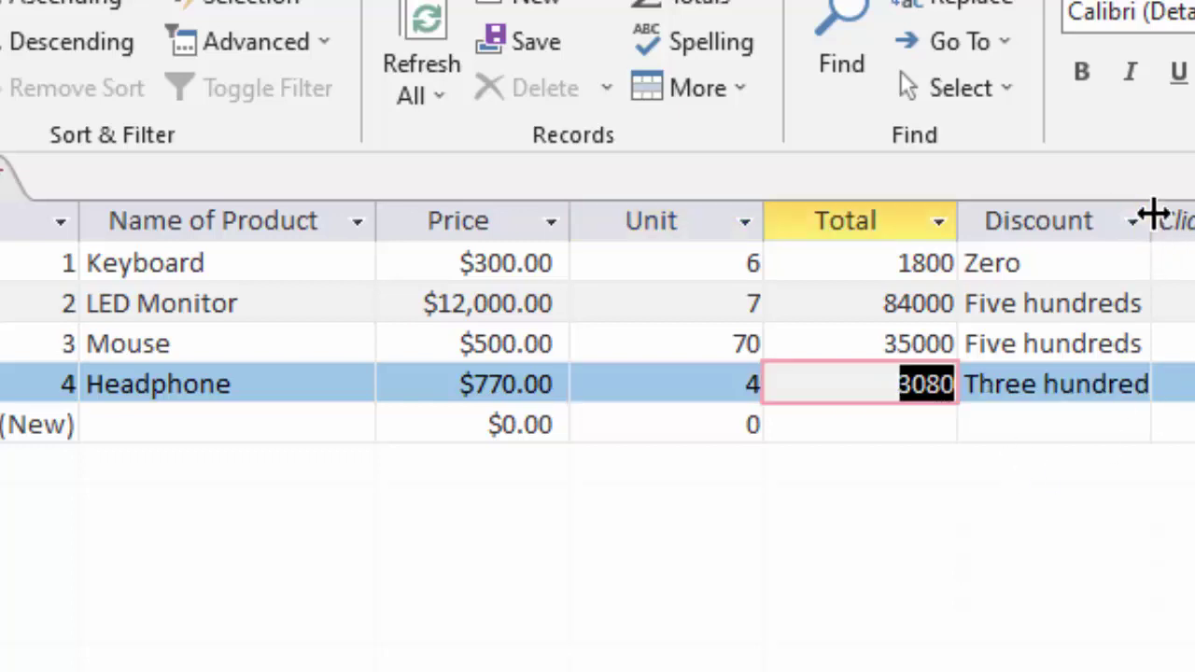
# Widen the Discount column and switch ProductT back to Design View
pyautogui.moveTo(1152, 220); pyautogui.dragTo(1194, 222)
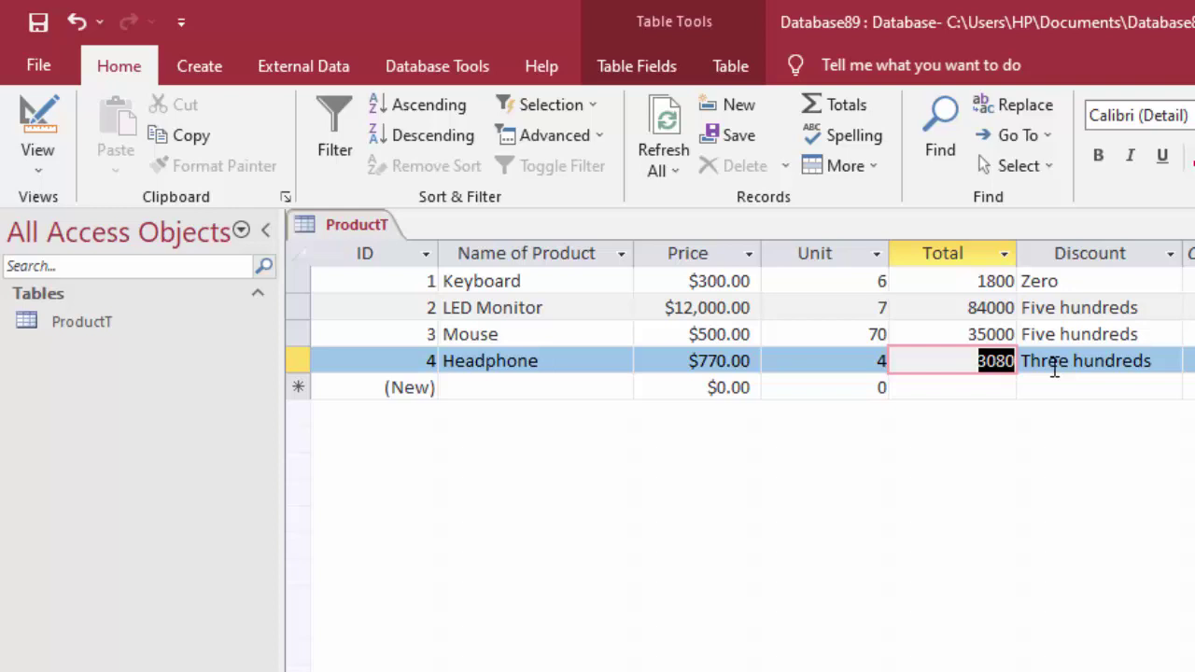
pyautogui.click(40, 166)
pyautogui.click(75, 270)
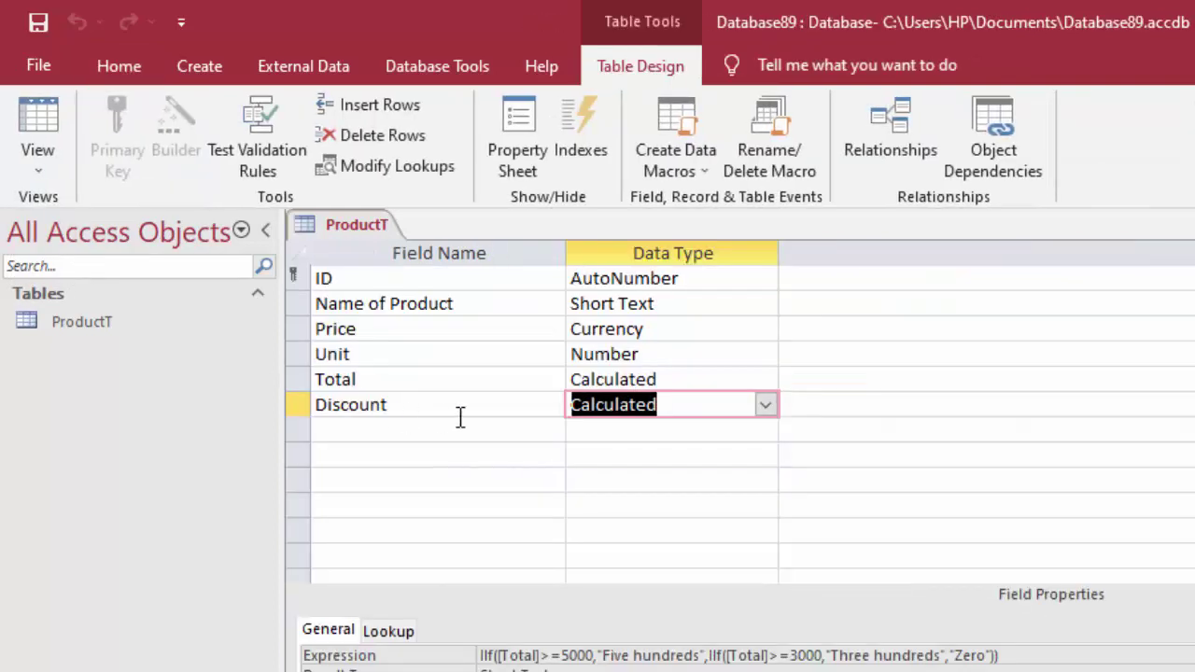
# Open the Discount field's expression in the Zoom box
pyautogui.click(1035, 654)
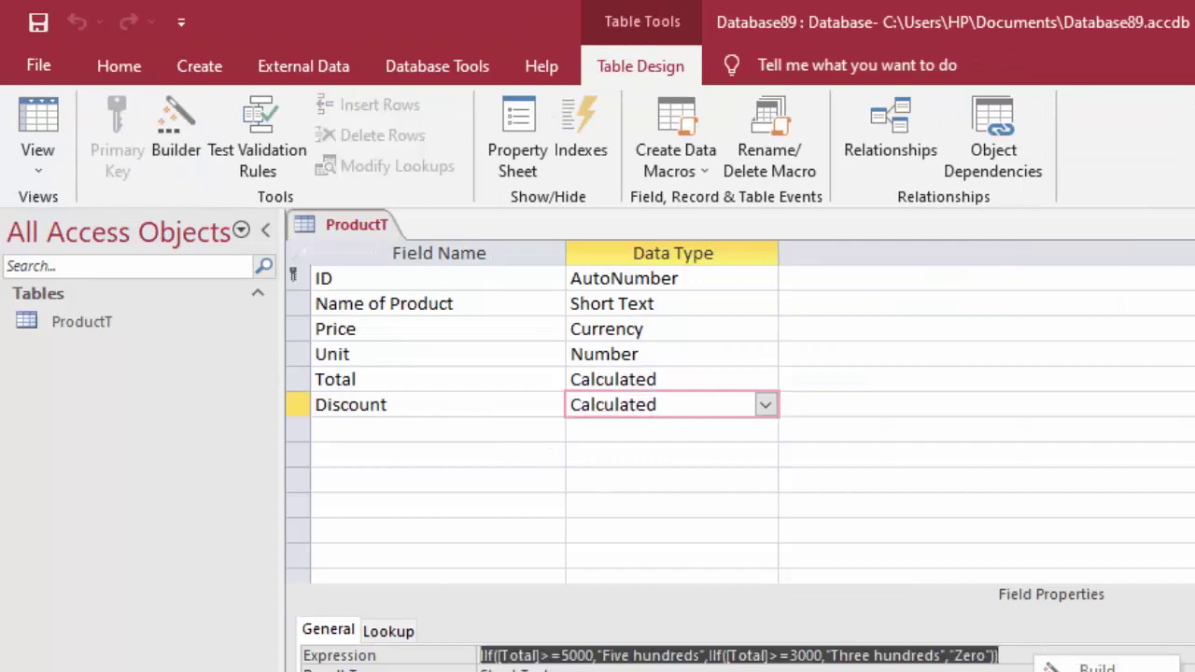
pyautogui.hotkey('shift', 'F2')
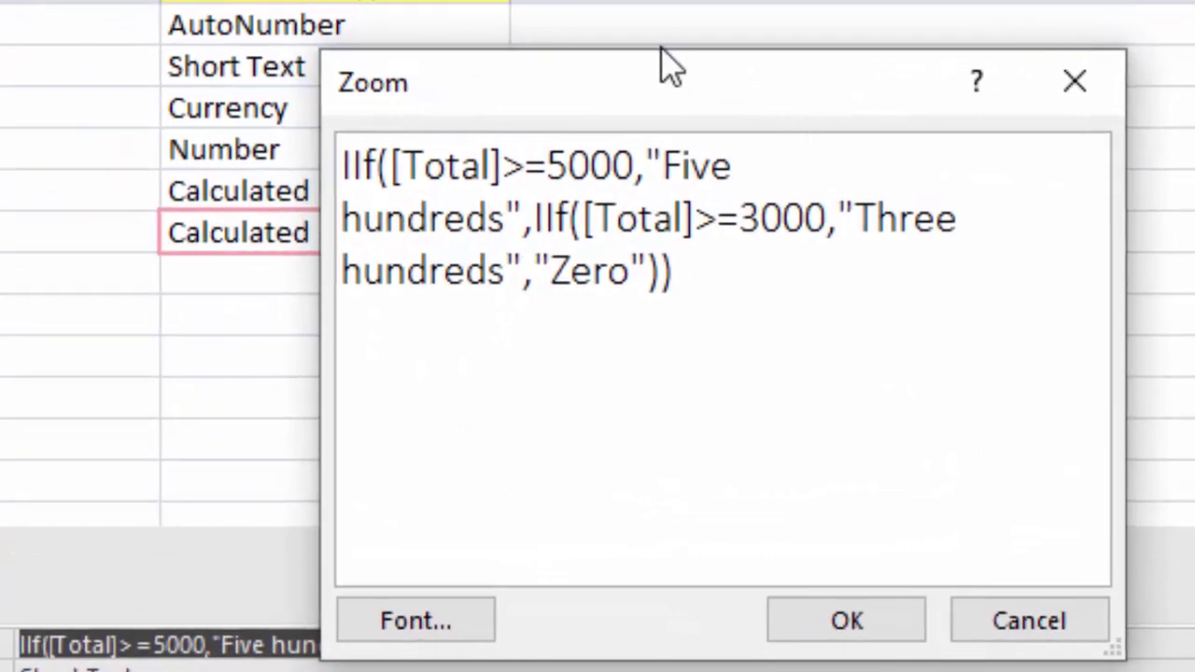
pyautogui.moveTo(681, 93); pyautogui.dragTo(537, 38)
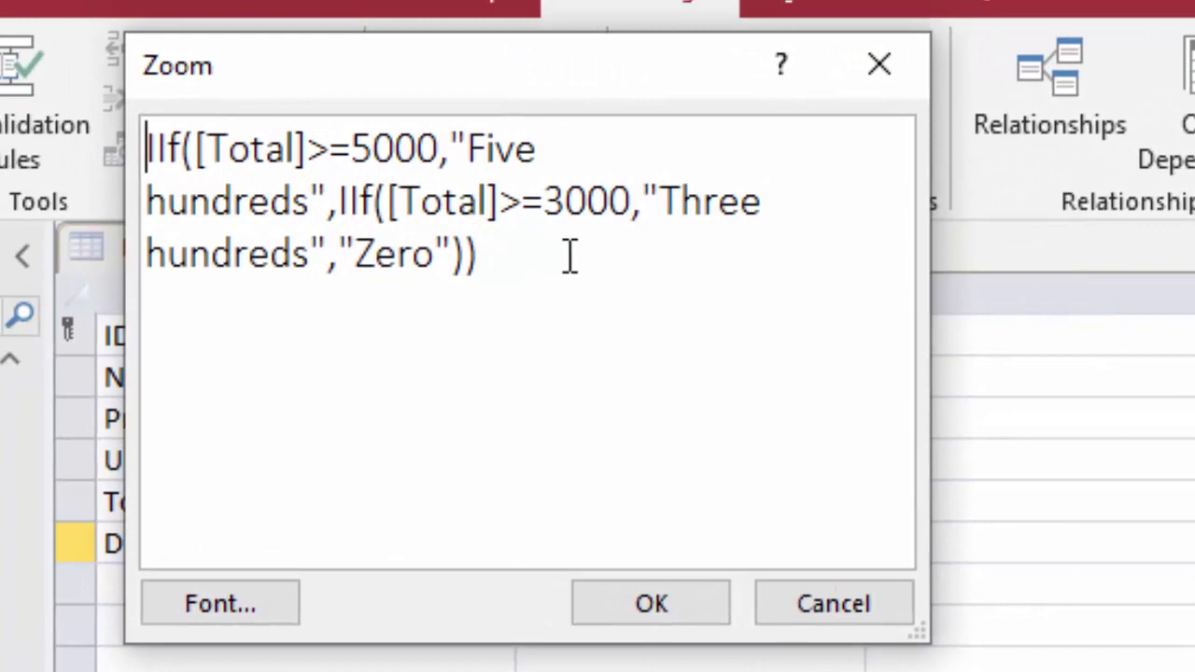
# Replace the Zero branch with IIf([Total]>=2000,"Hundreds only","Zero") and close the brackets
pyautogui.click(342, 254)
pyautogui.write('iif')
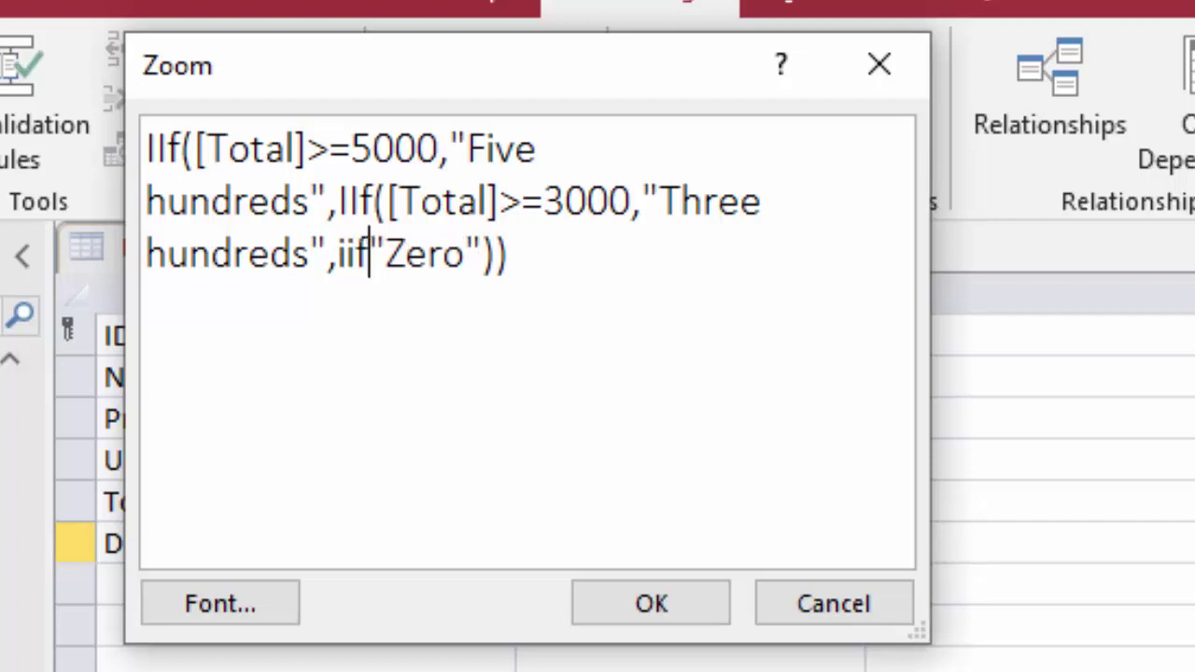
pyautogui.write('(')
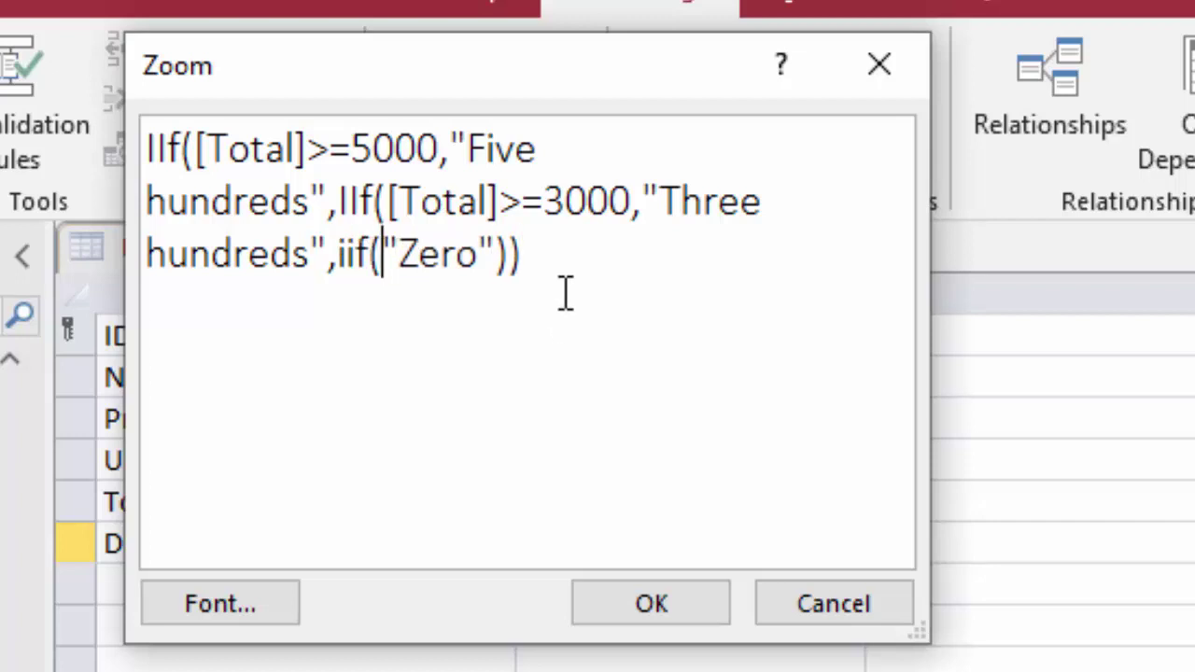
pyautogui.click(566, 261)
pyautogui.press('BackSpace')
pyautogui.press('BackSpace')
pyautogui.press('BackSpace')
pyautogui.press('BackSpace')
pyautogui.press('BackSpace')
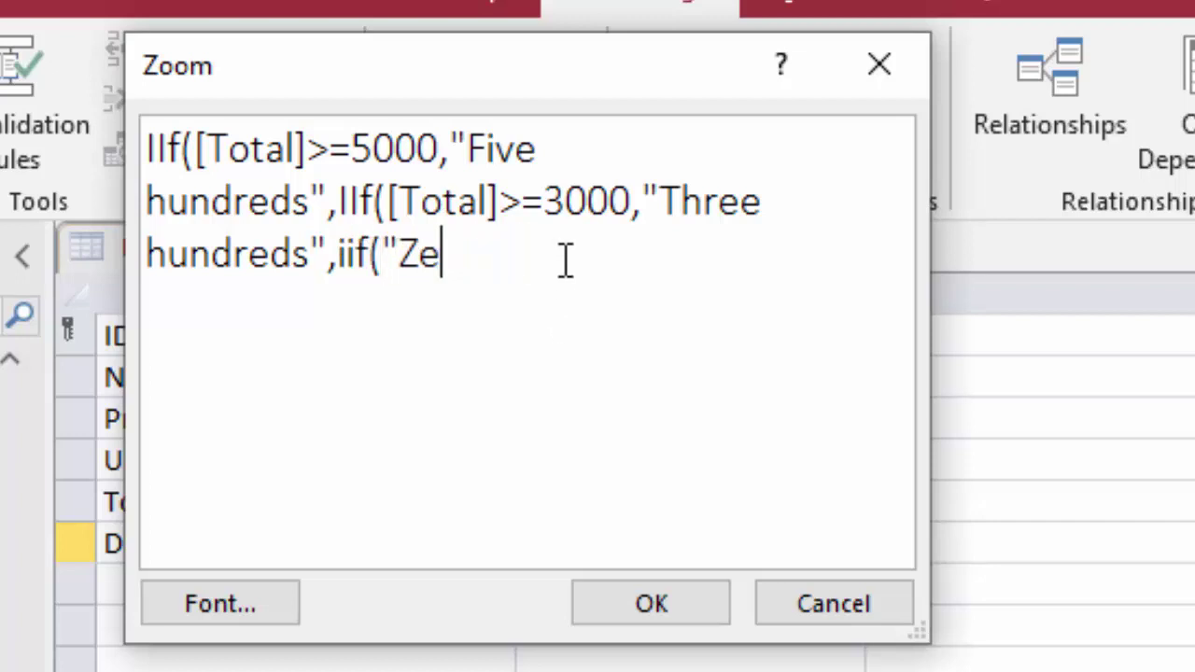
pyautogui.press('BackSpace')
pyautogui.press('BackSpace')
pyautogui.press('BackSpace')
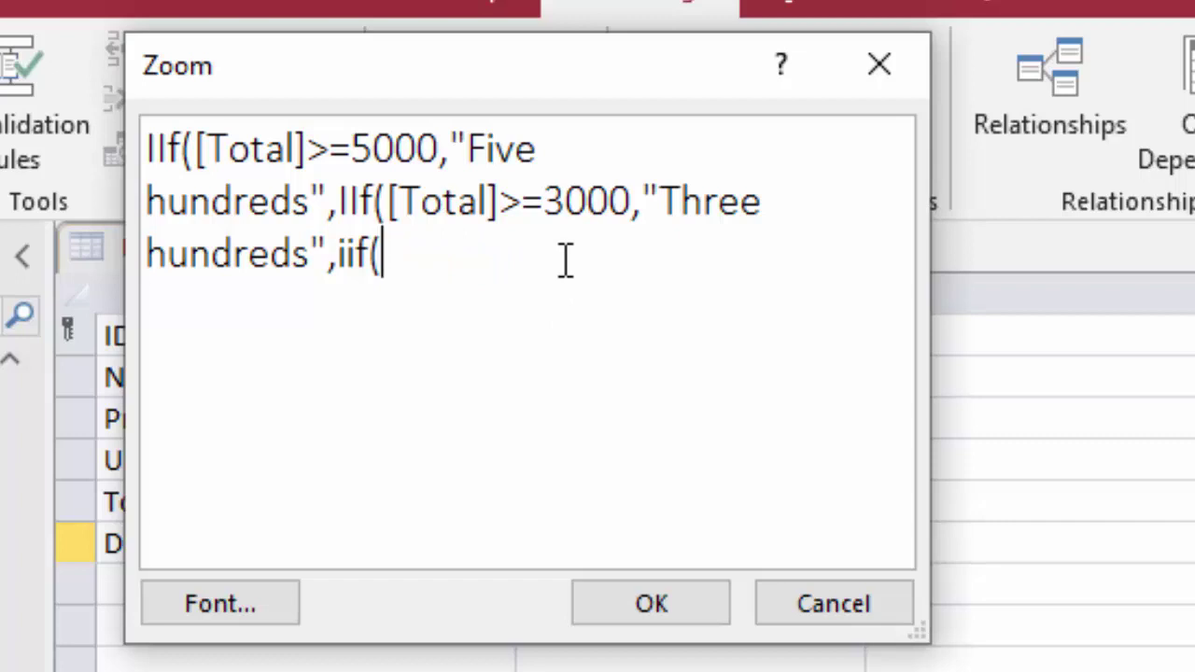
pyautogui.write('[')
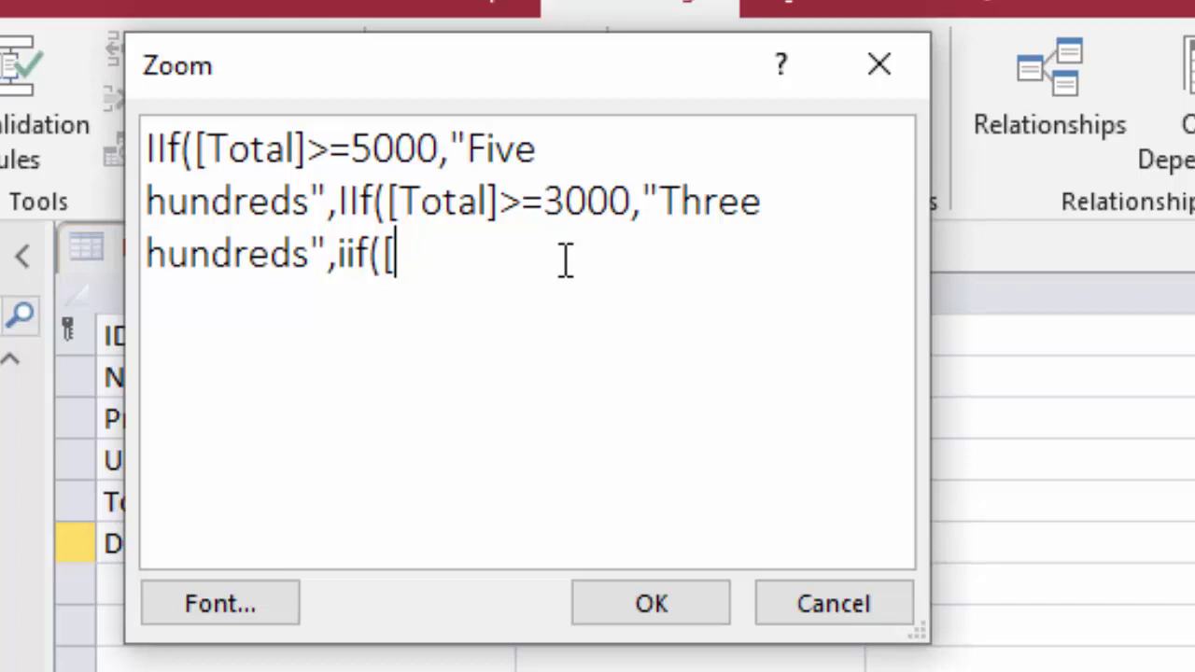
pyautogui.write('Tot')
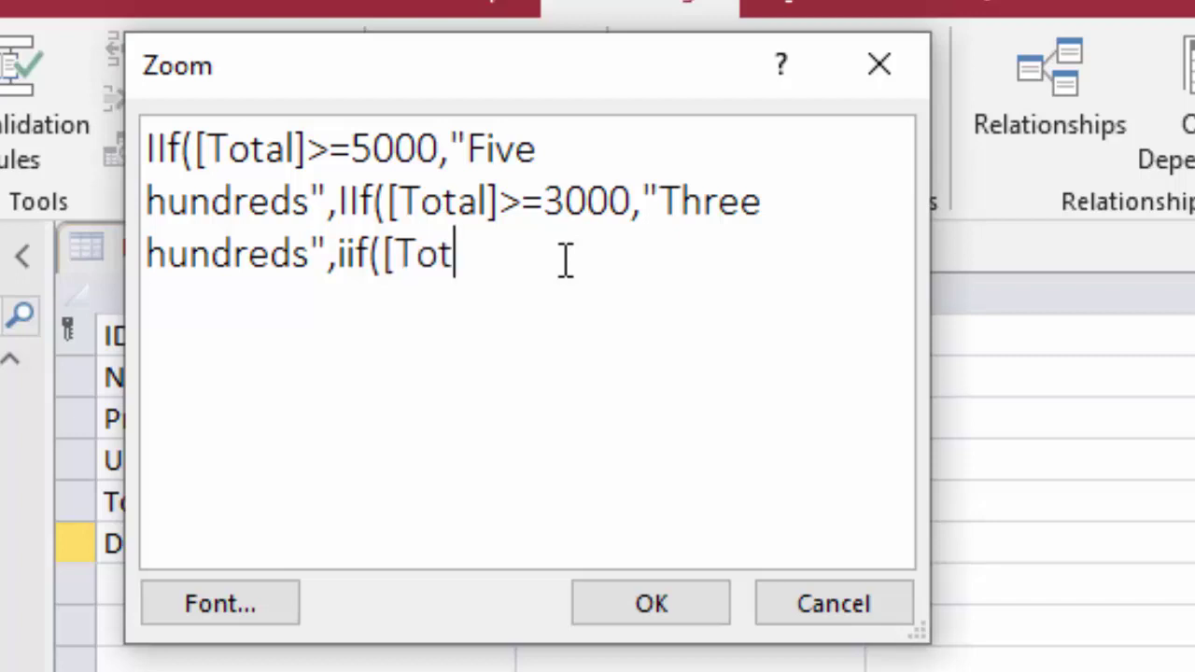
pyautogui.write('al]')
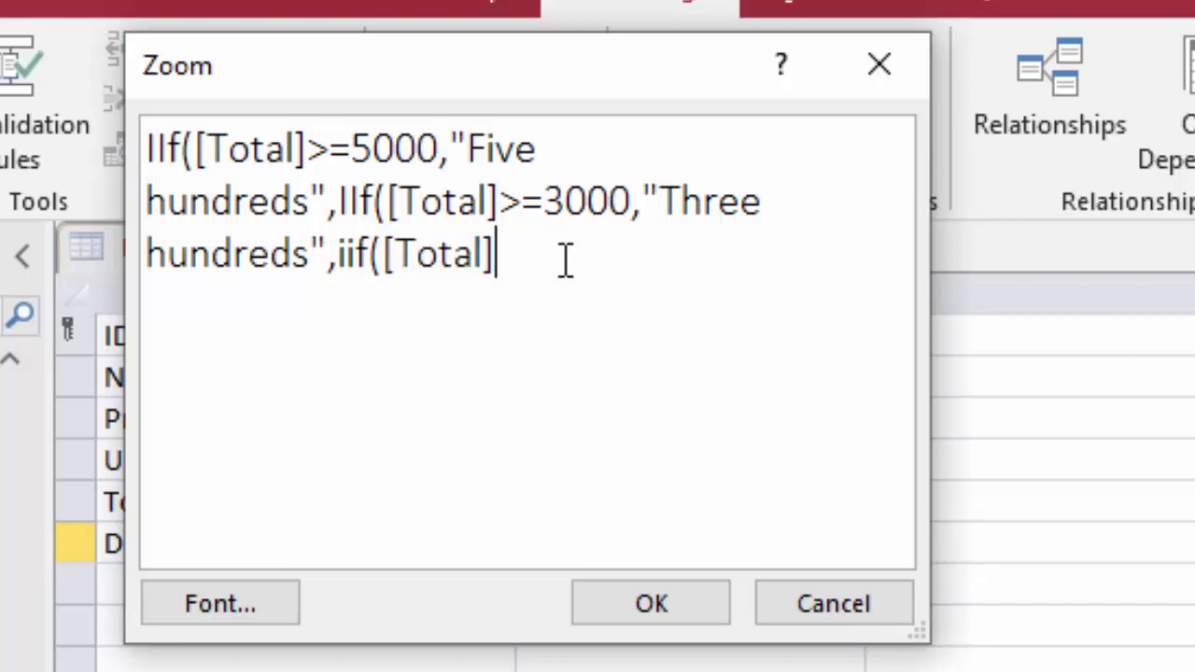
pyautogui.write('>=')
pyautogui.write('200')
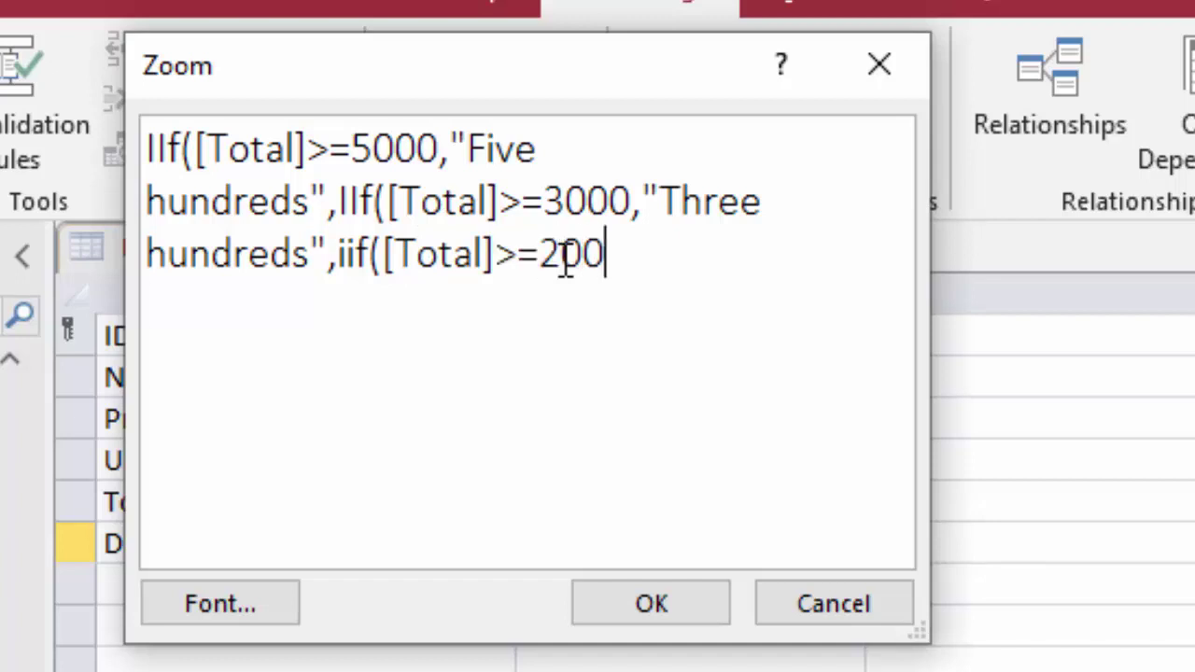
pyautogui.write('0')
pyautogui.write(',')
pyautogui.write('"')
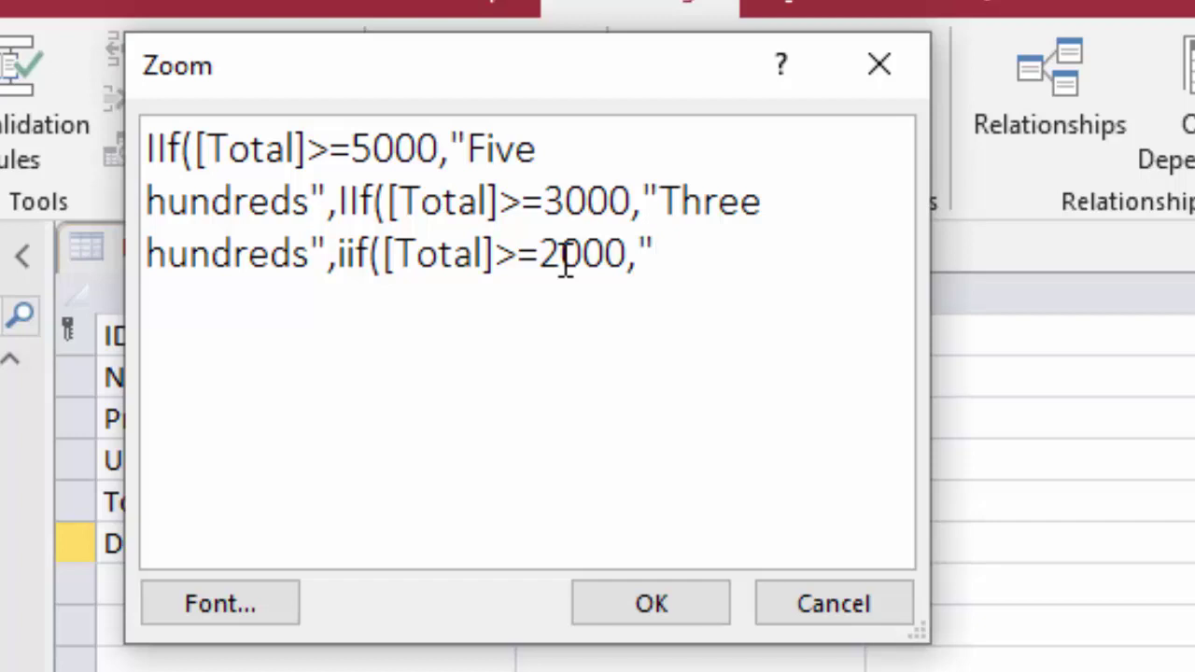
pyautogui.write('Hun')
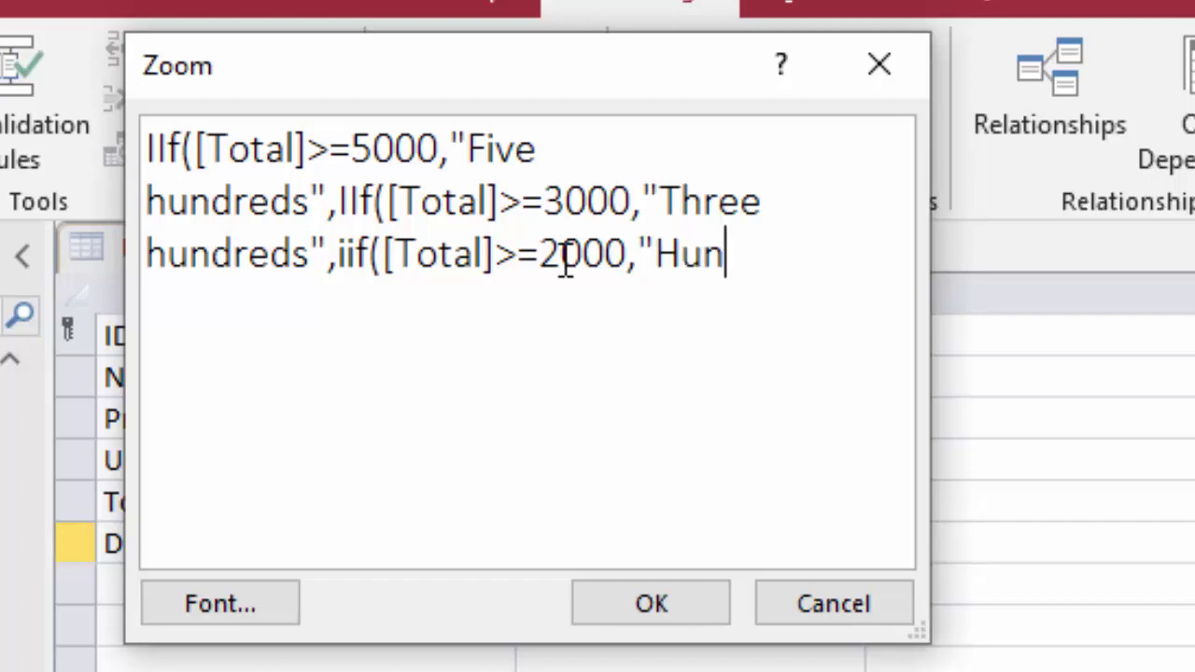
pyautogui.write('dreds')
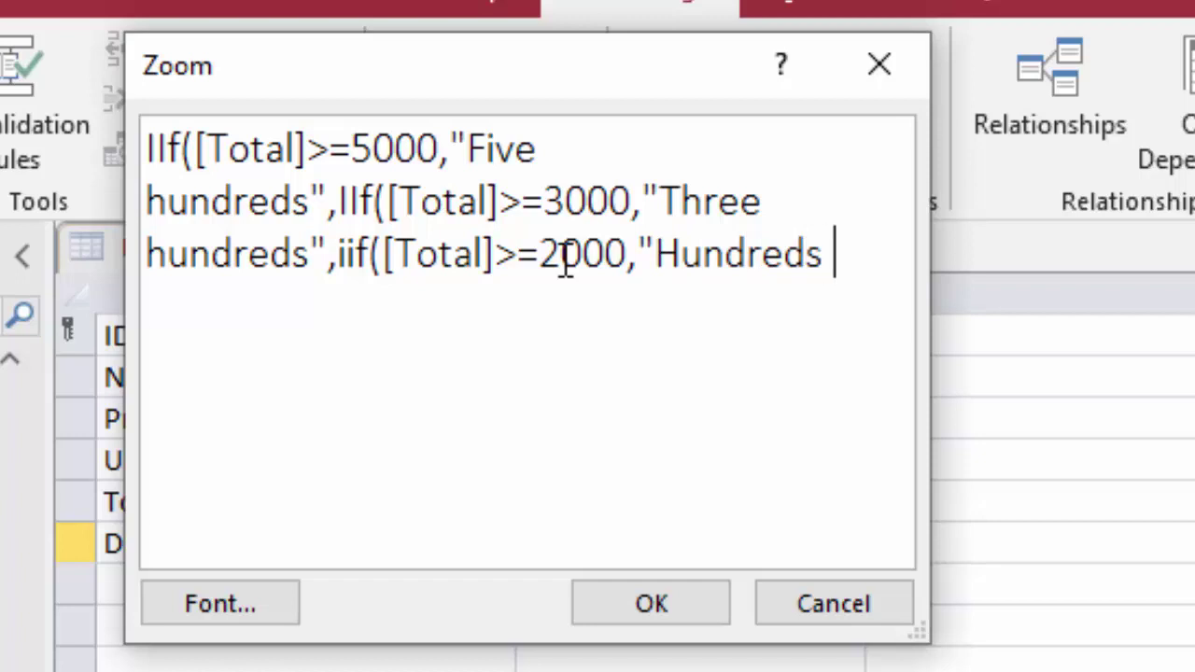
pyautogui.write(' only')
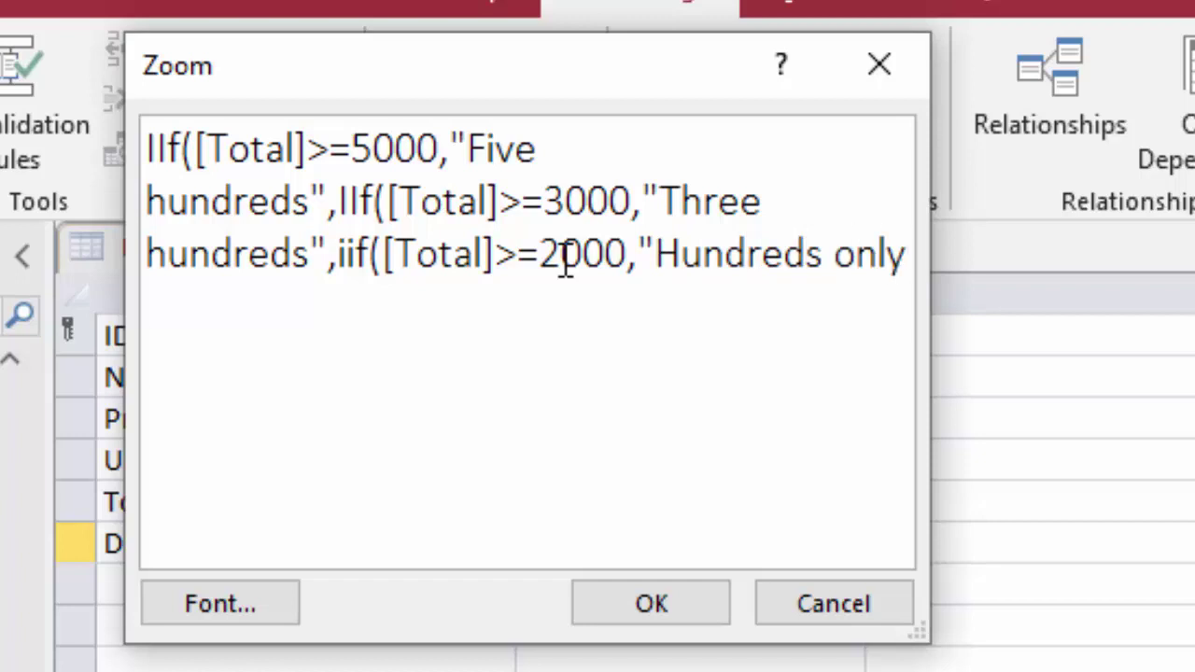
pyautogui.write('",')
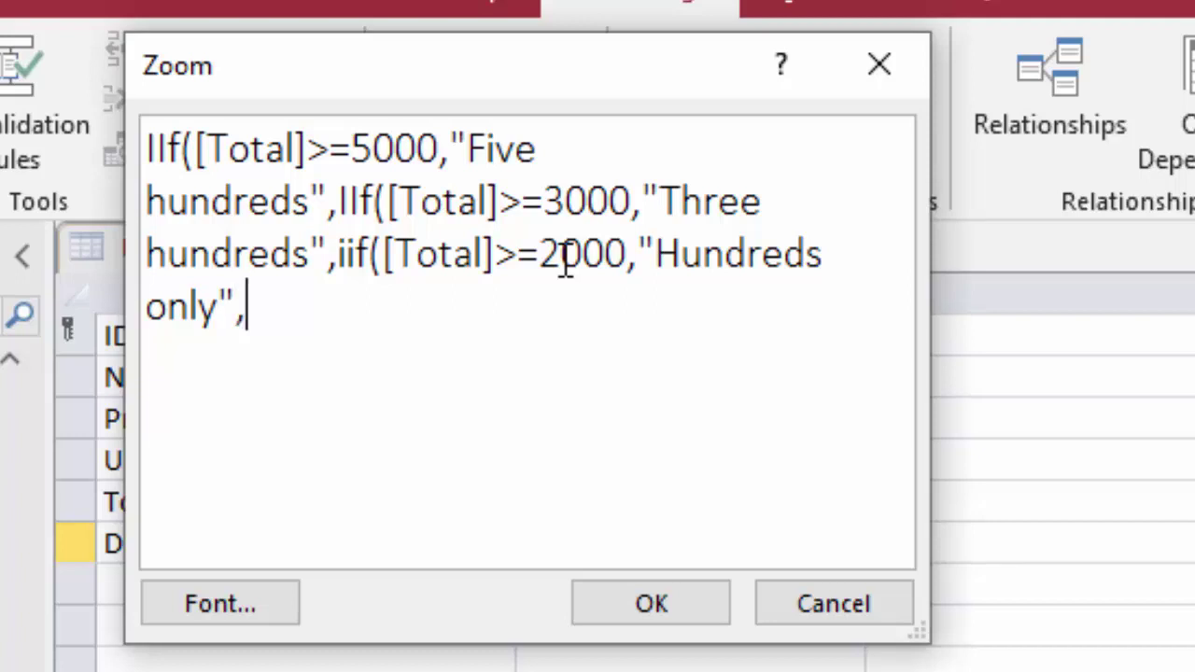
pyautogui.write('"')
pyautogui.write('Ze')
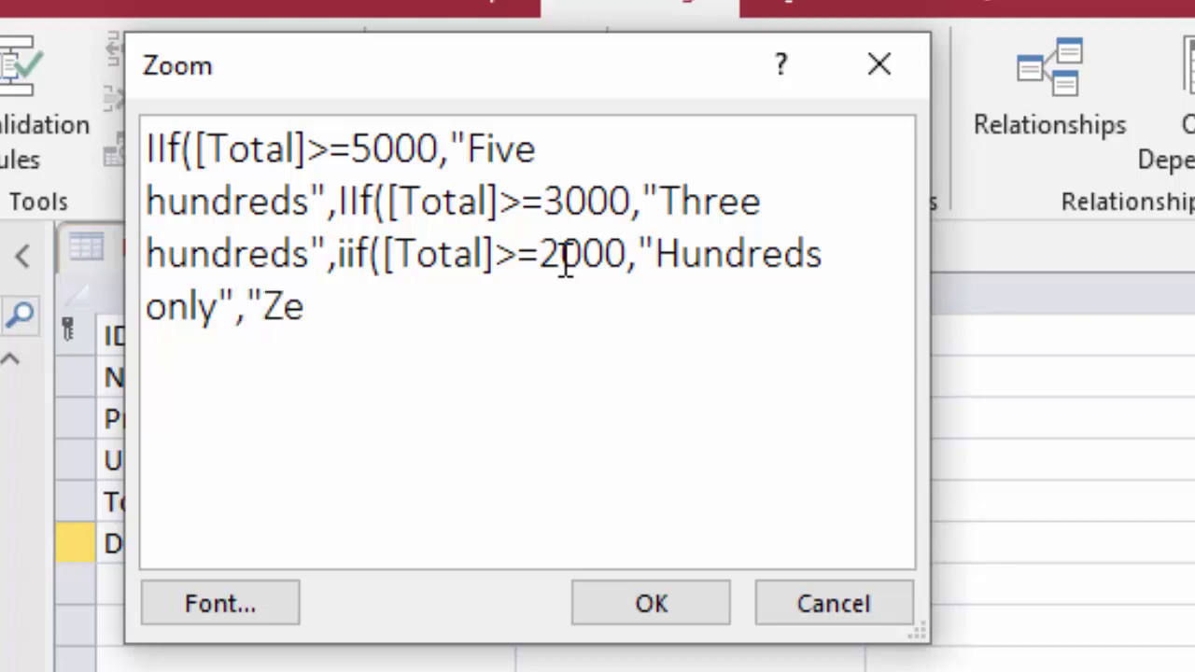
pyautogui.write('r')
pyautogui.write('o")')
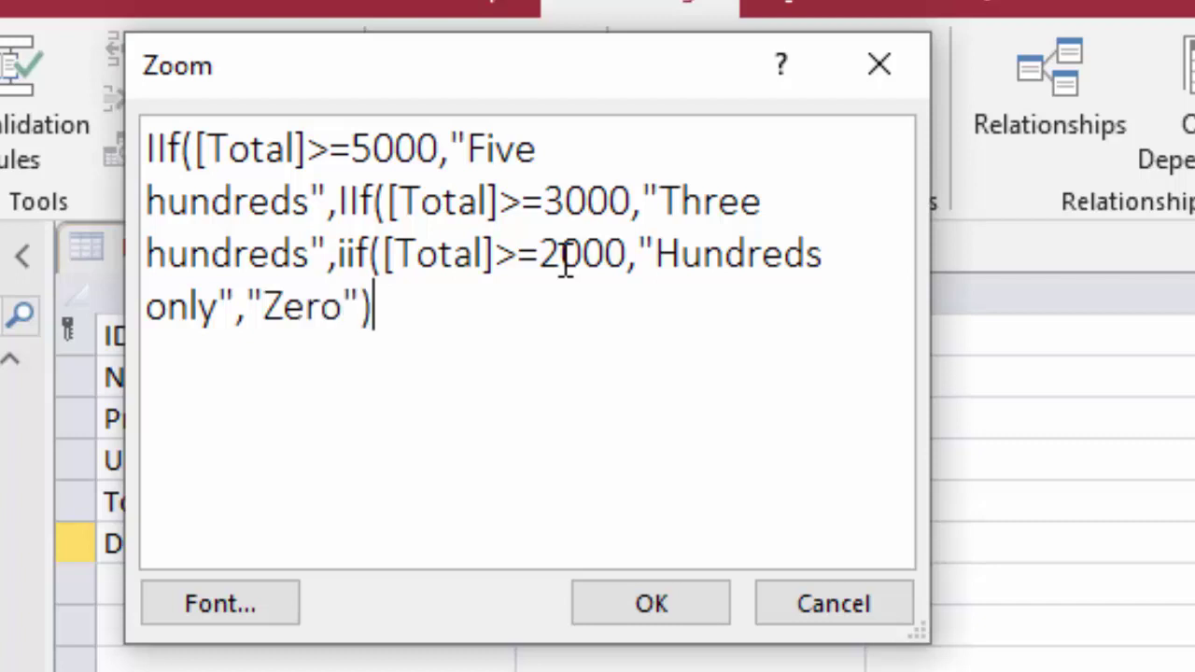
pyautogui.write('))')
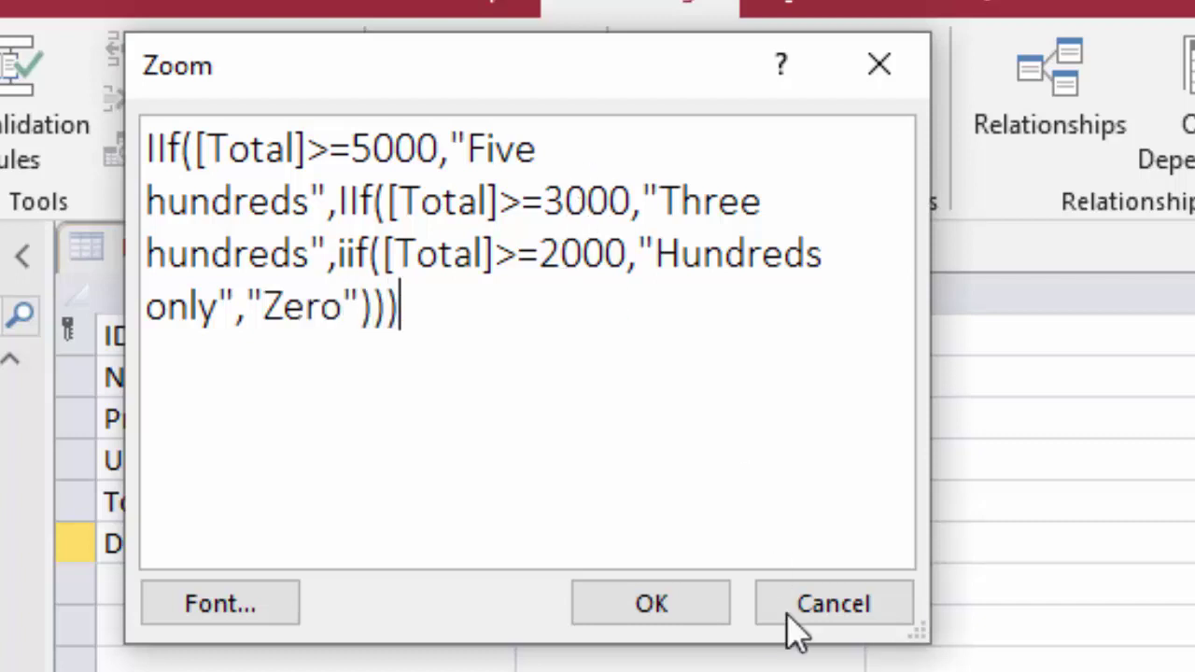
# Confirm the new Discount expression and save the table in Datasheet View
pyautogui.click(688, 616)
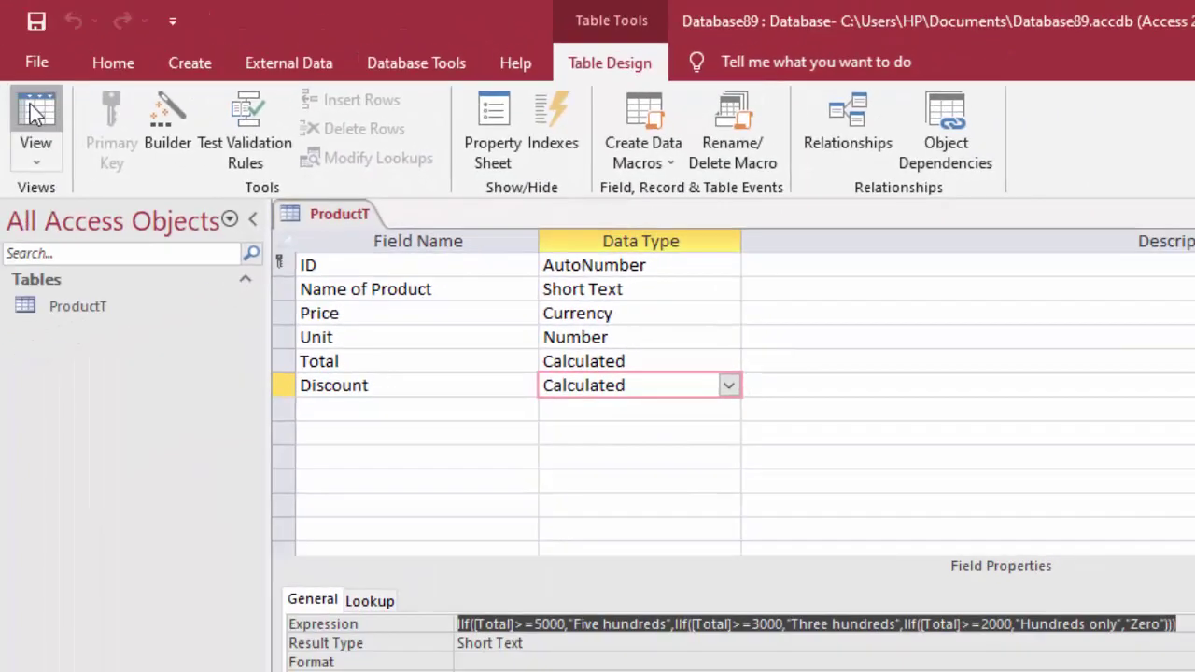
pyautogui.click(35, 131)
pyautogui.click(828, 555)
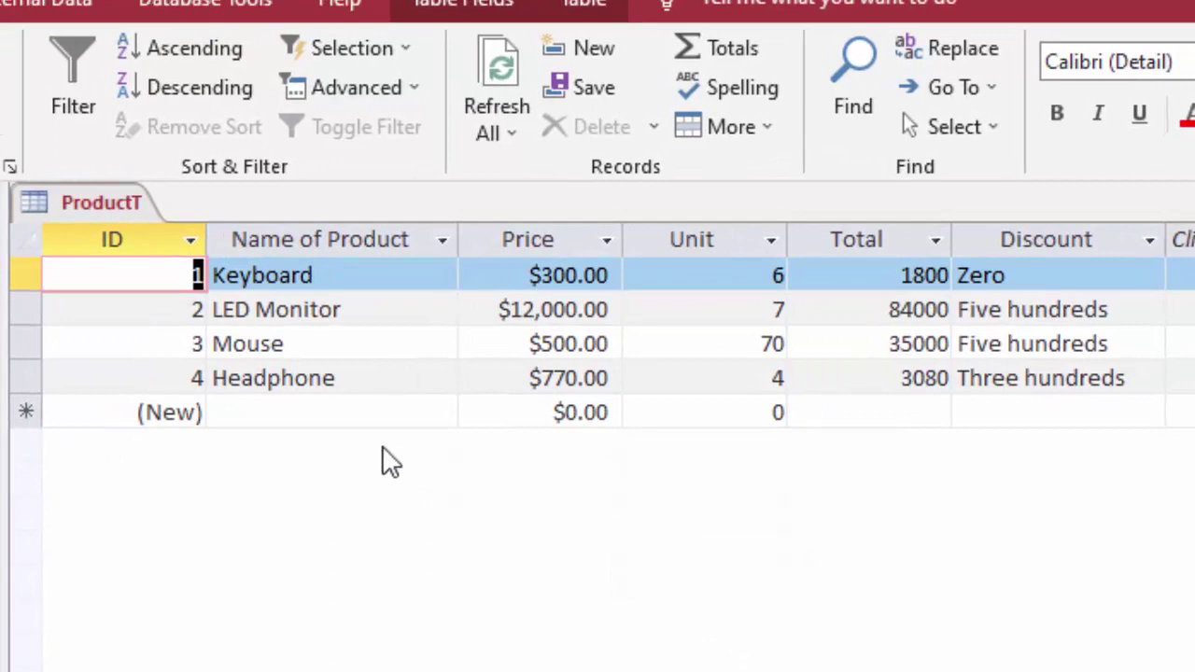
# Add an Ear Phone record at 500 with 4 units, totalling 2000
pyautogui.click(327, 414)
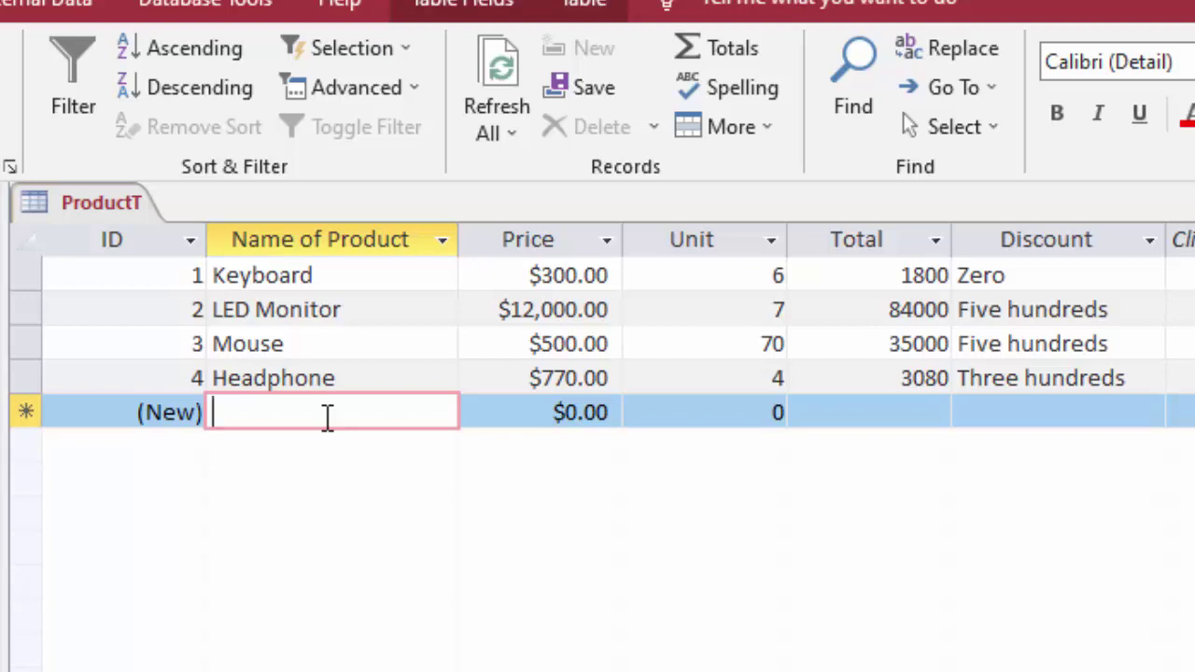
pyautogui.write('Ear ')
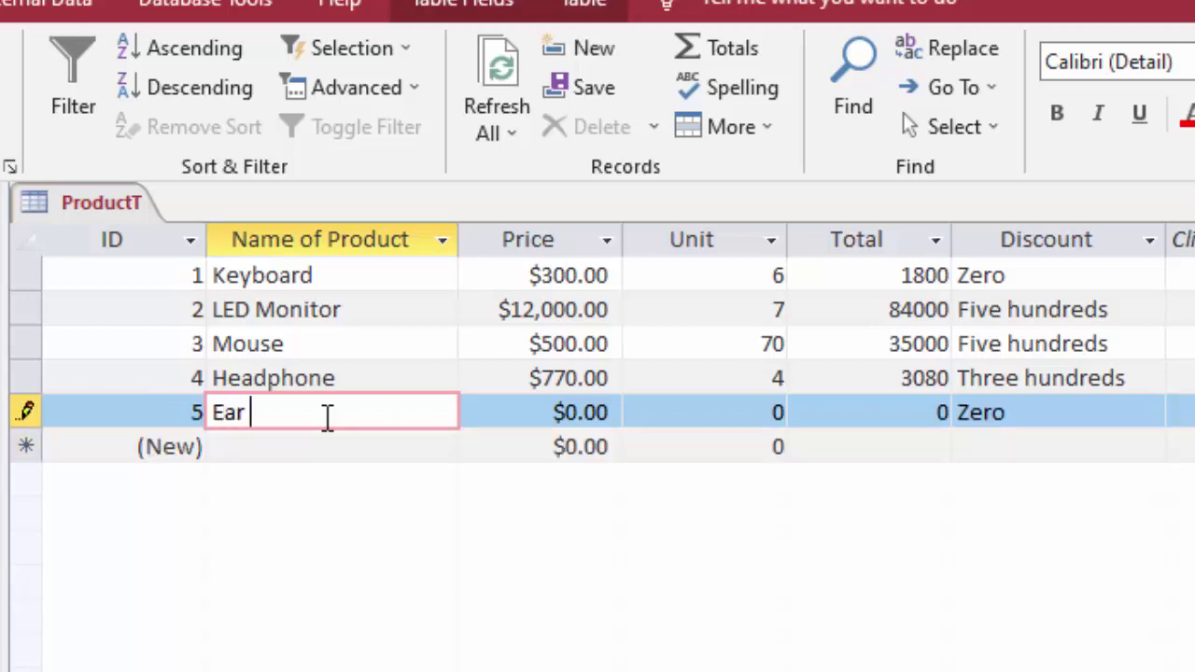
pyautogui.write('Pho')
pyautogui.write('ne')
pyautogui.press('Tab')
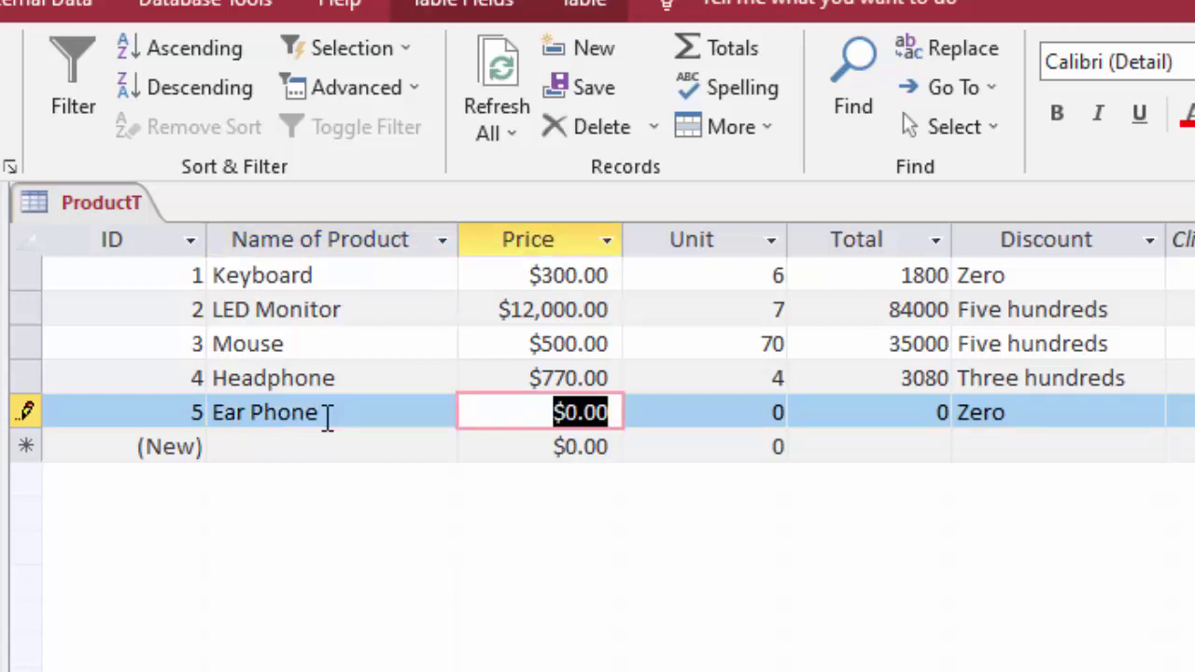
pyautogui.write('50')
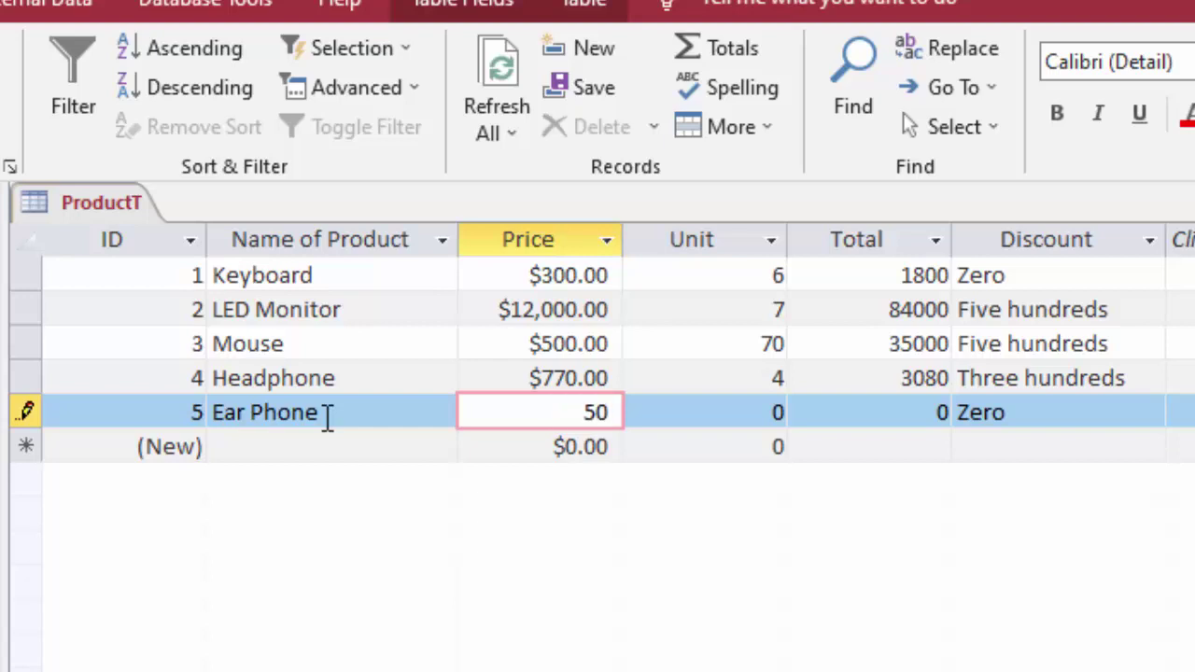
pyautogui.write('0')
pyautogui.press('Tab')
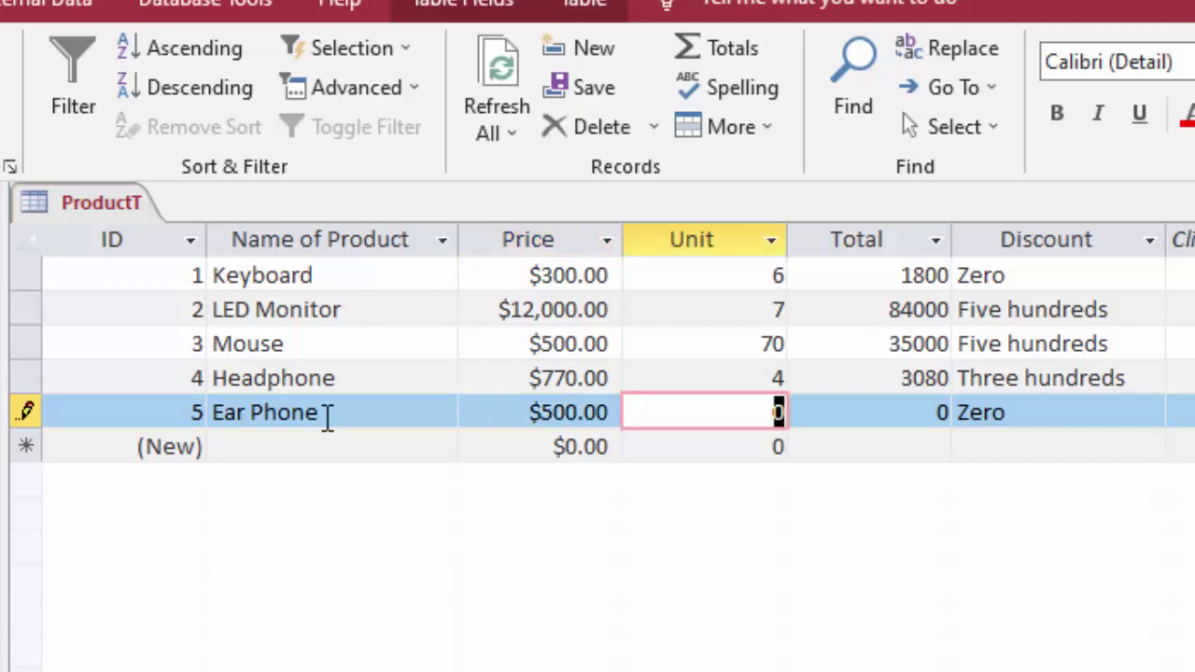
pyautogui.write('4')
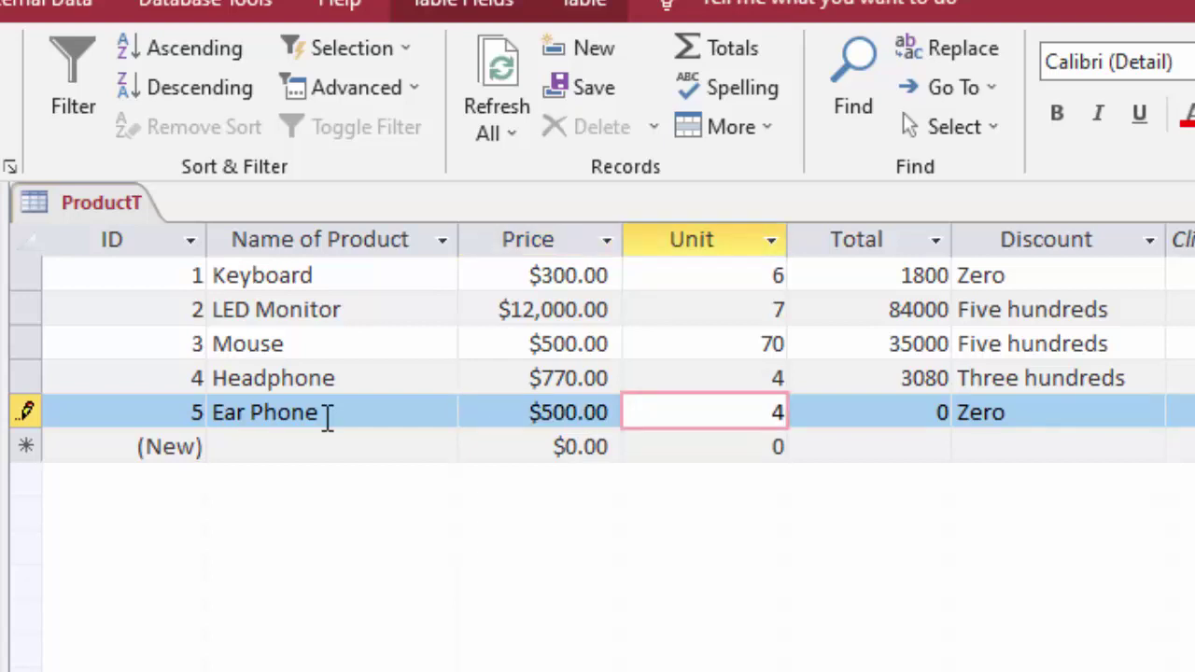
pyautogui.press('Tab')
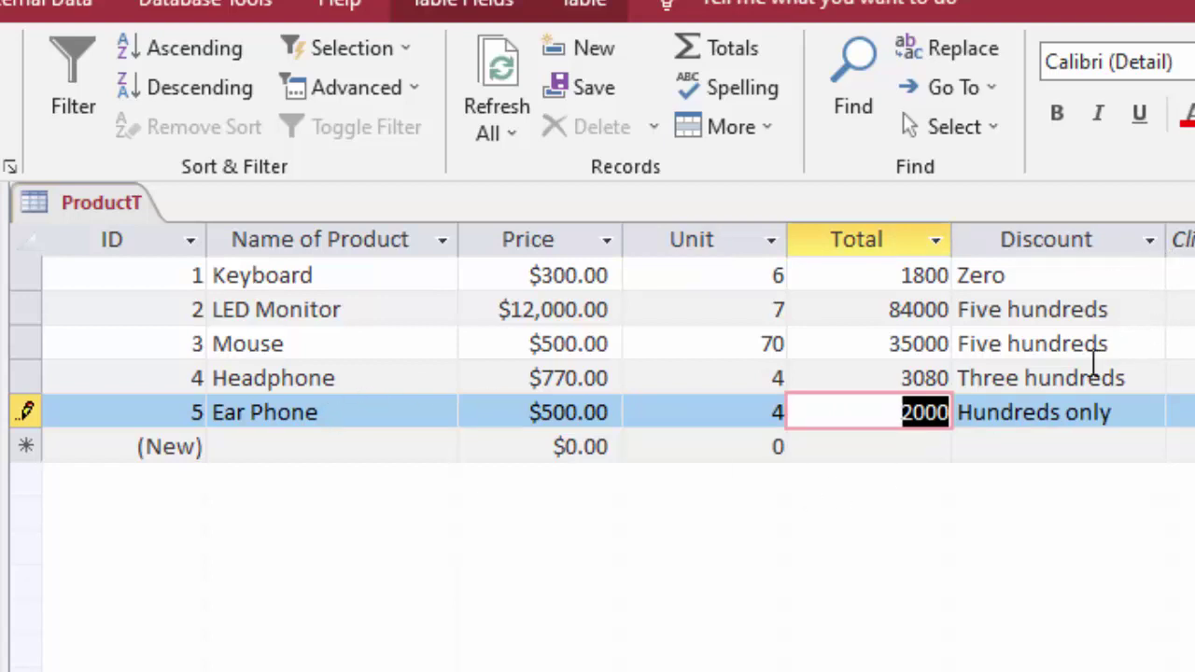
# Add a USB Cable record at 200, correcting its units from 5 to 8
pyautogui.click(301, 448)
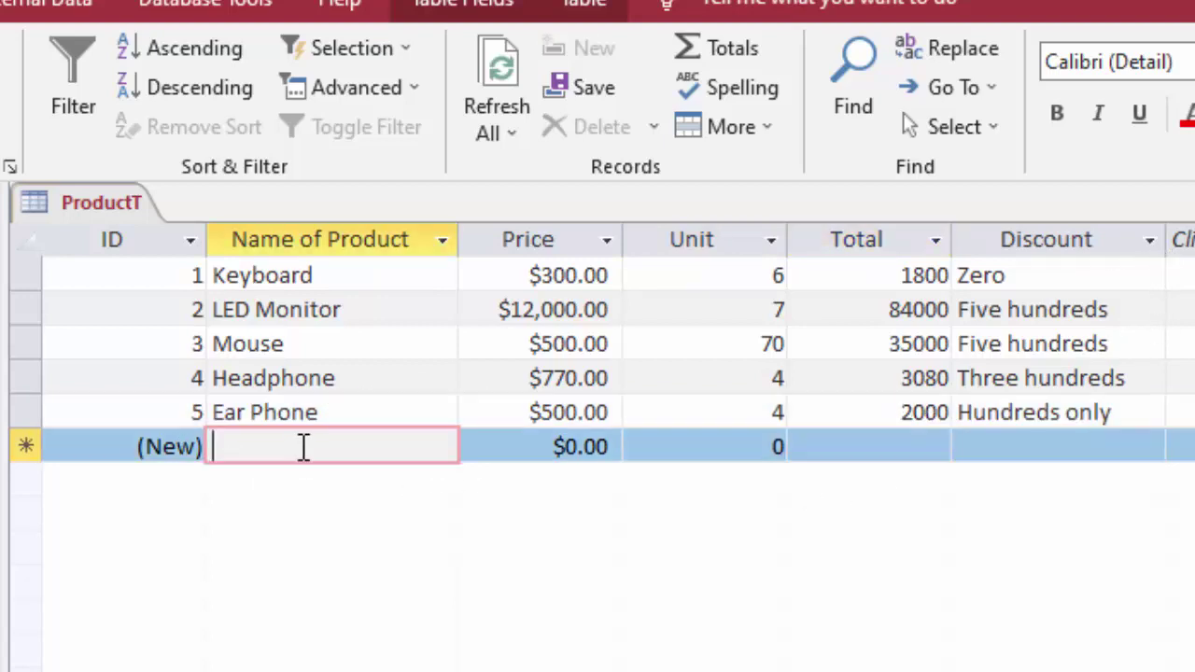
pyautogui.write('U')
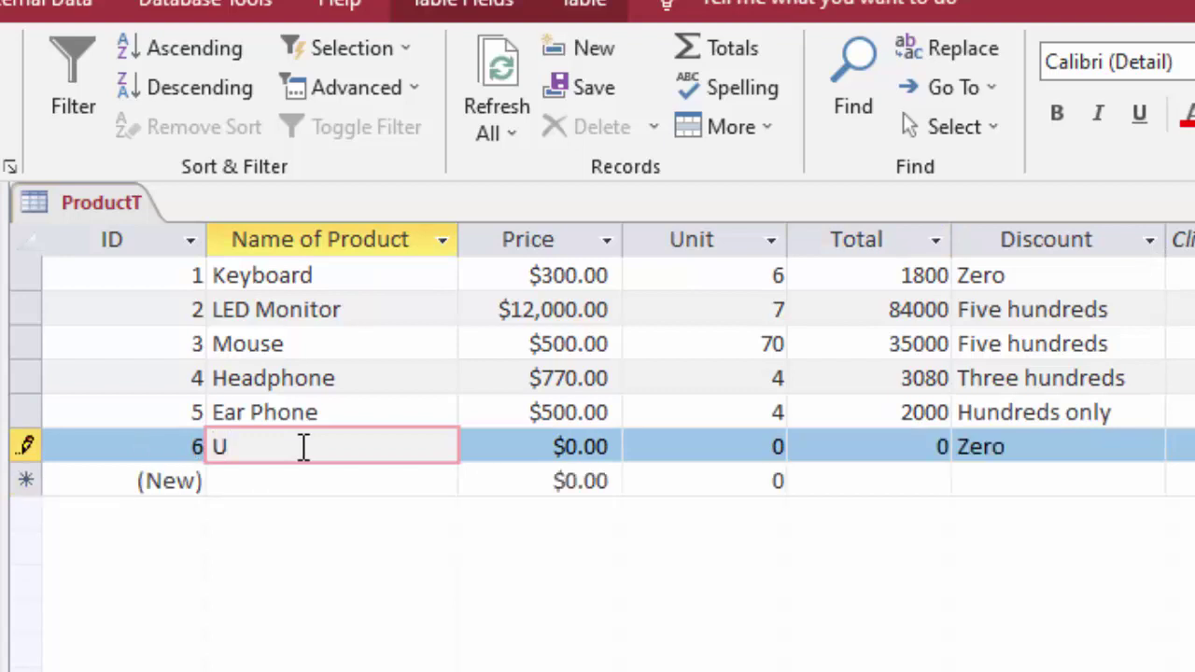
pyautogui.write('SB ')
pyautogui.write('Cable')
pyautogui.press('Tab')
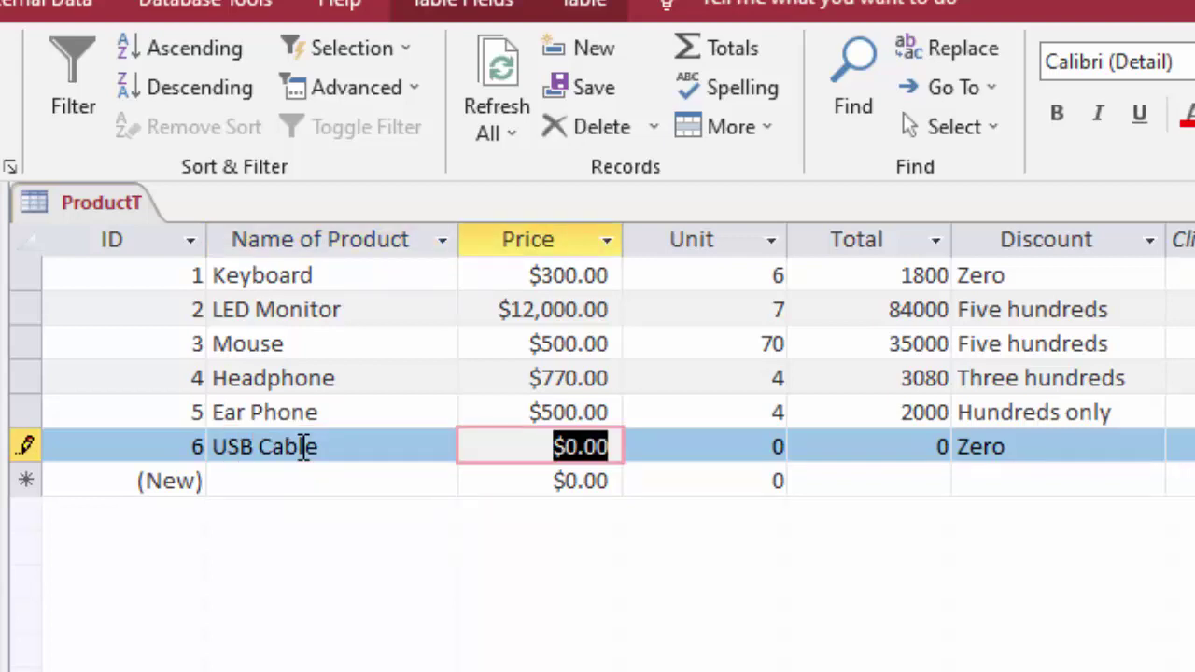
pyautogui.write('200')
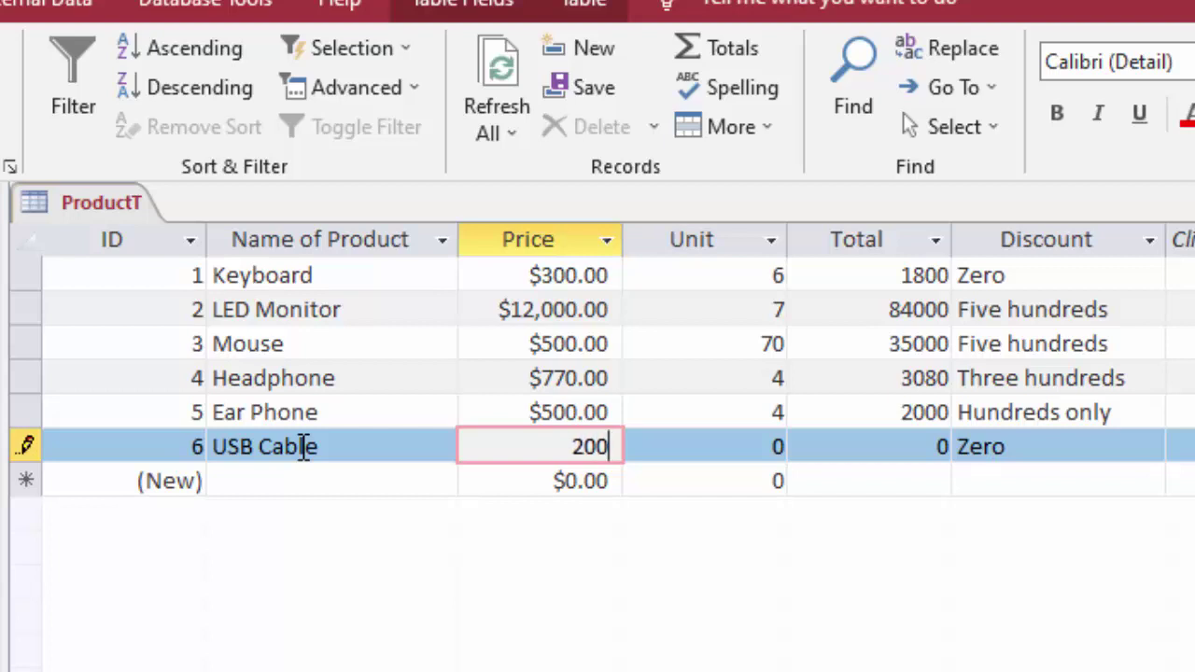
pyautogui.press('Tab')
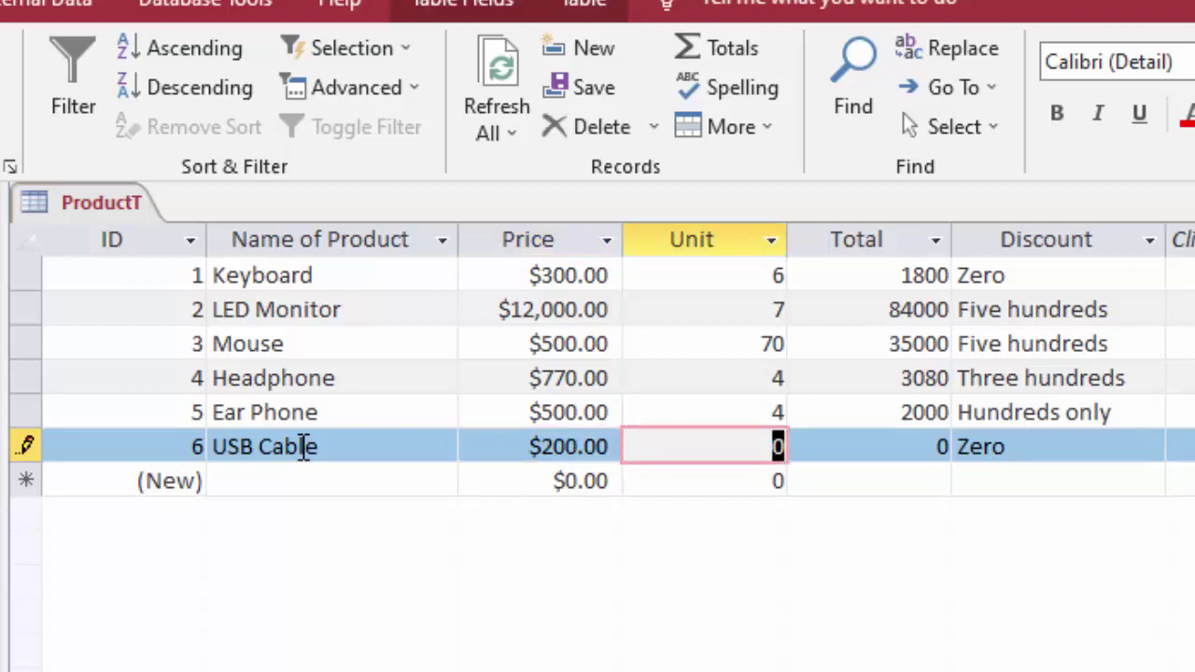
pyautogui.write('5')
pyautogui.press('Tab')
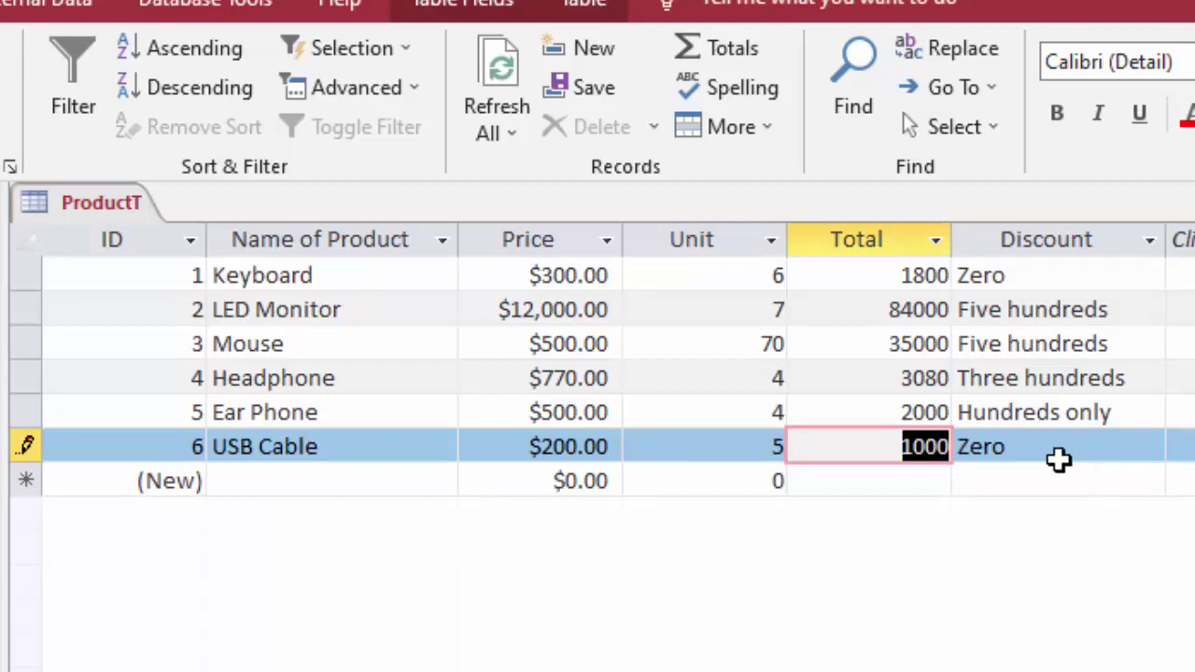
pyautogui.moveTo(738, 448); pyautogui.dragTo(783, 448)
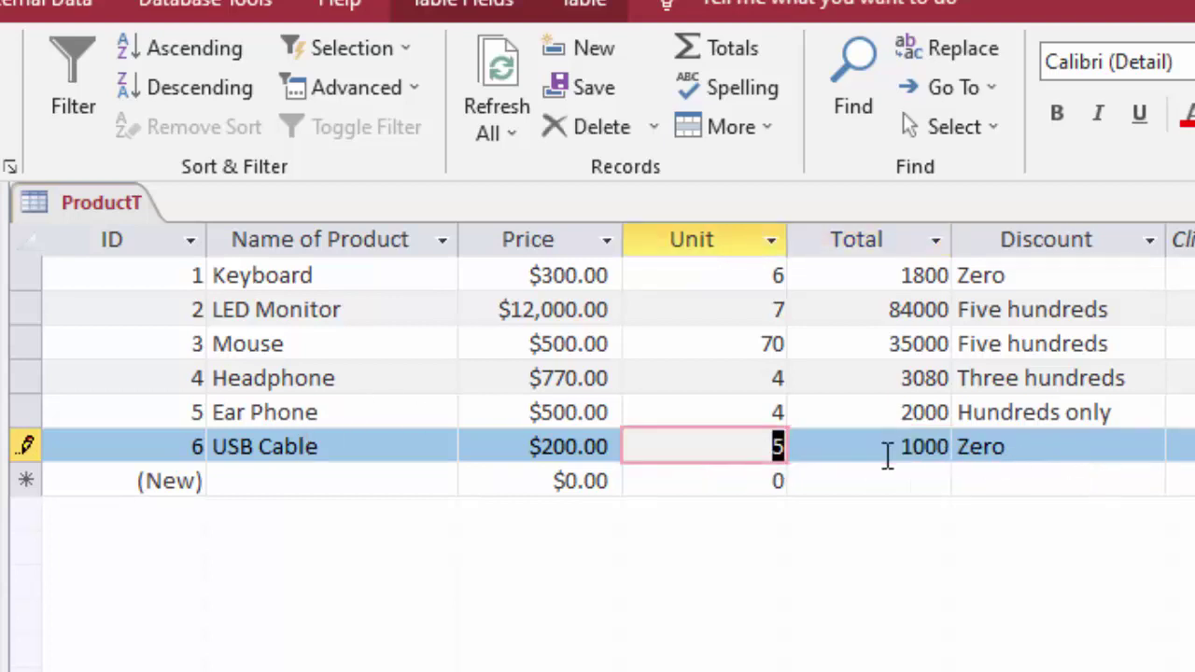
pyautogui.press('BackSpace')
pyautogui.write('8')
pyautogui.press('Tab')
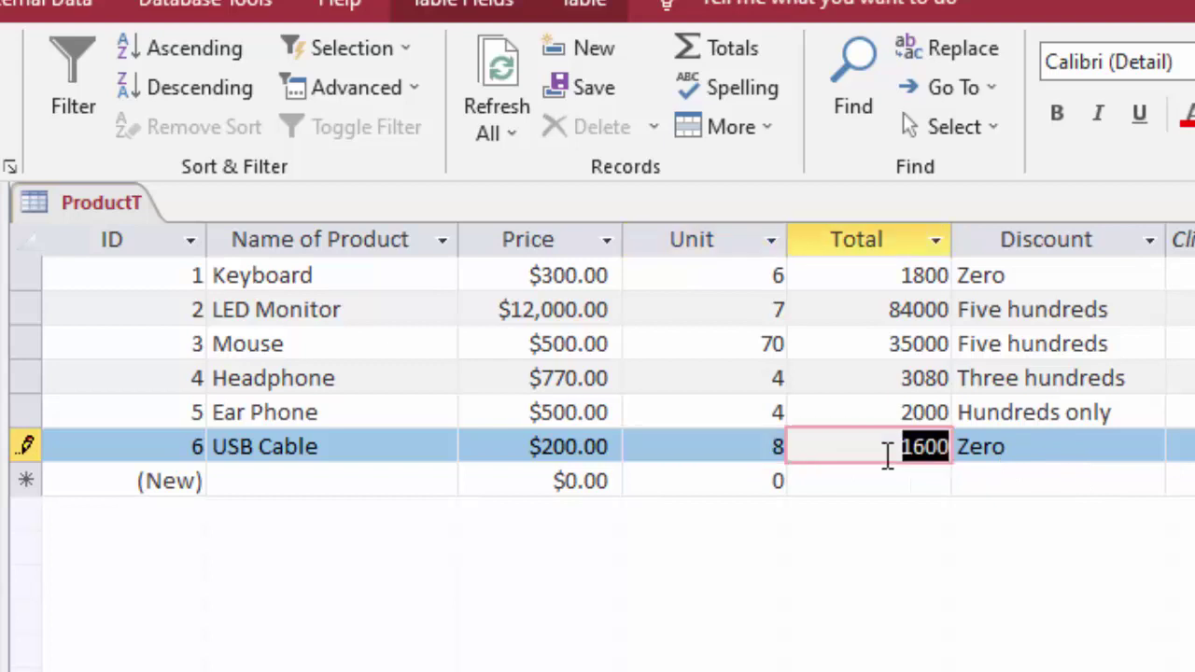